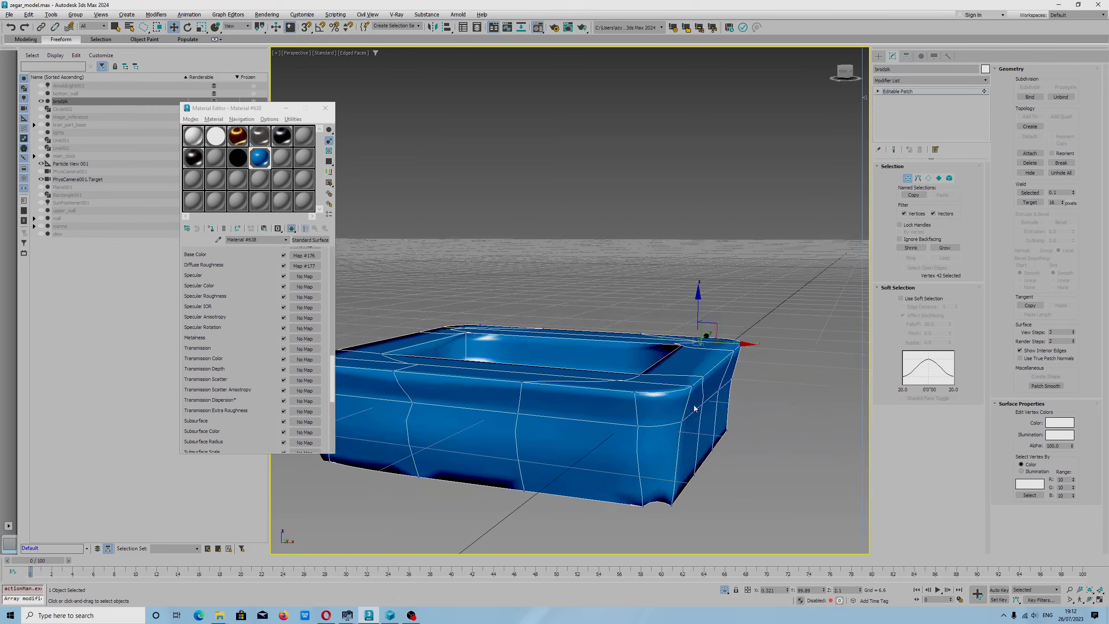
# Select the vertex at the tray's dented bottom corner and adjust its tangent handle along the bottom edge.
pyautogui.click(721, 427)
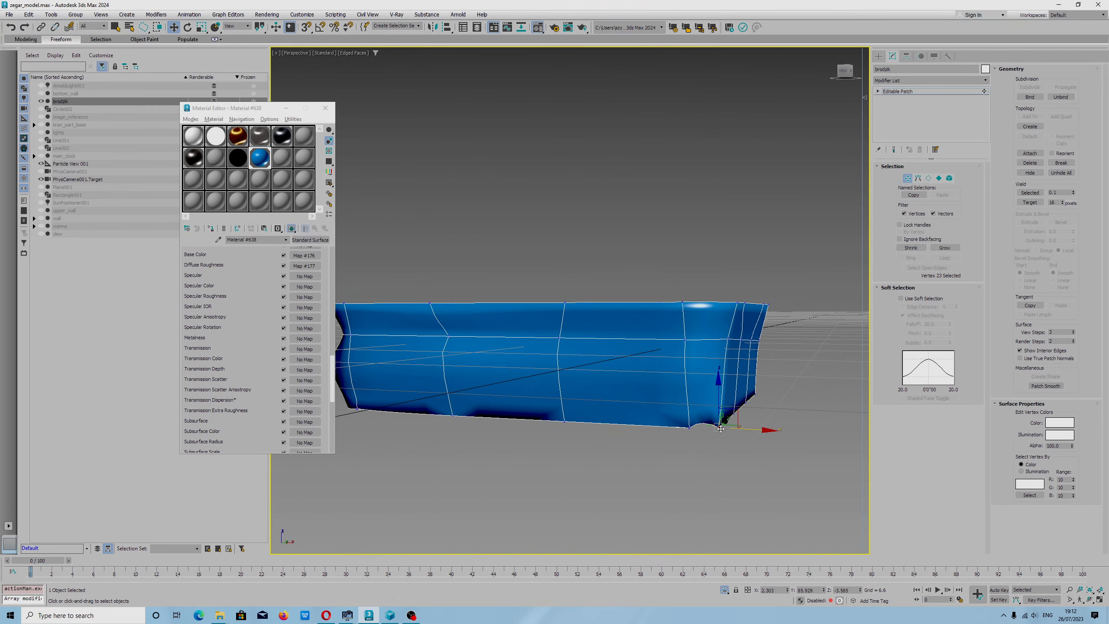
pyautogui.press('z')
pyautogui.keyDown('alt'); pyautogui.moveTo(689, 298); pyautogui.dragTo(684, 325, button='middle'); pyautogui.keyUp('alt')
pyautogui.moveTo(658, 407)
pyautogui.mouseDown()
pyautogui.moveTo(656, 348)
pyautogui.moveTo(663, 400)
pyautogui.mouseUp()
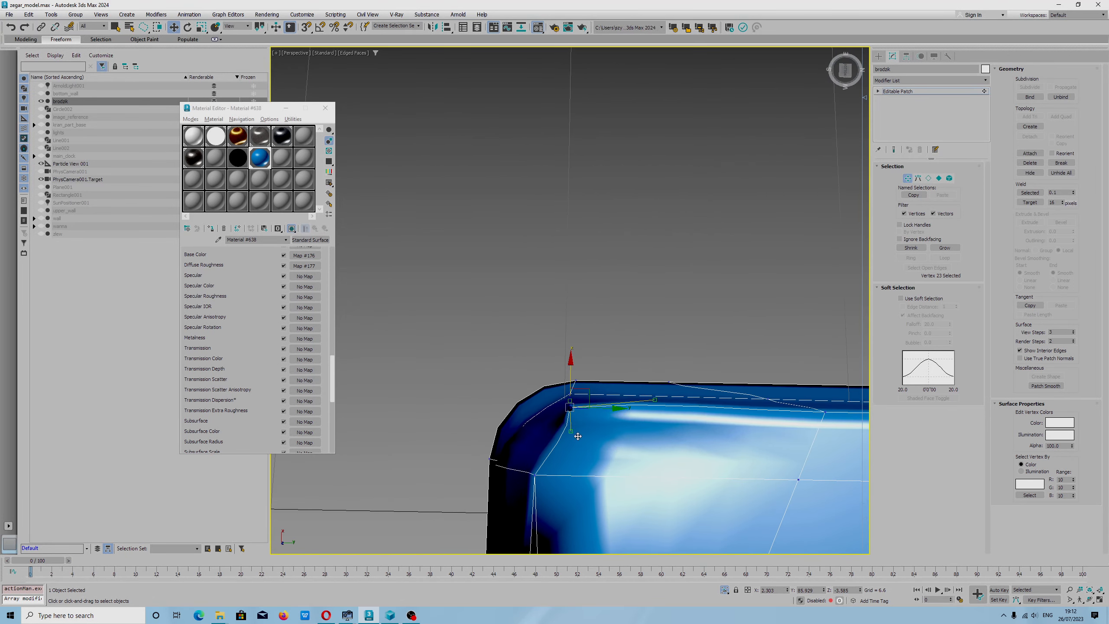
pyautogui.keyDown('alt'); pyautogui.moveTo(551, 441); pyautogui.dragTo(570, 430, button='middle'); pyautogui.keyUp('alt')
pyautogui.moveTo(570, 430)
pyautogui.mouseDown()
pyautogui.moveTo(571, 455)
pyautogui.moveTo(569, 424)
pyautogui.moveTo(542, 441)
pyautogui.moveTo(518, 417)
pyautogui.moveTo(554, 411)
pyautogui.moveTo(531, 421)
pyautogui.moveTo(541, 425)
pyautogui.mouseUp()
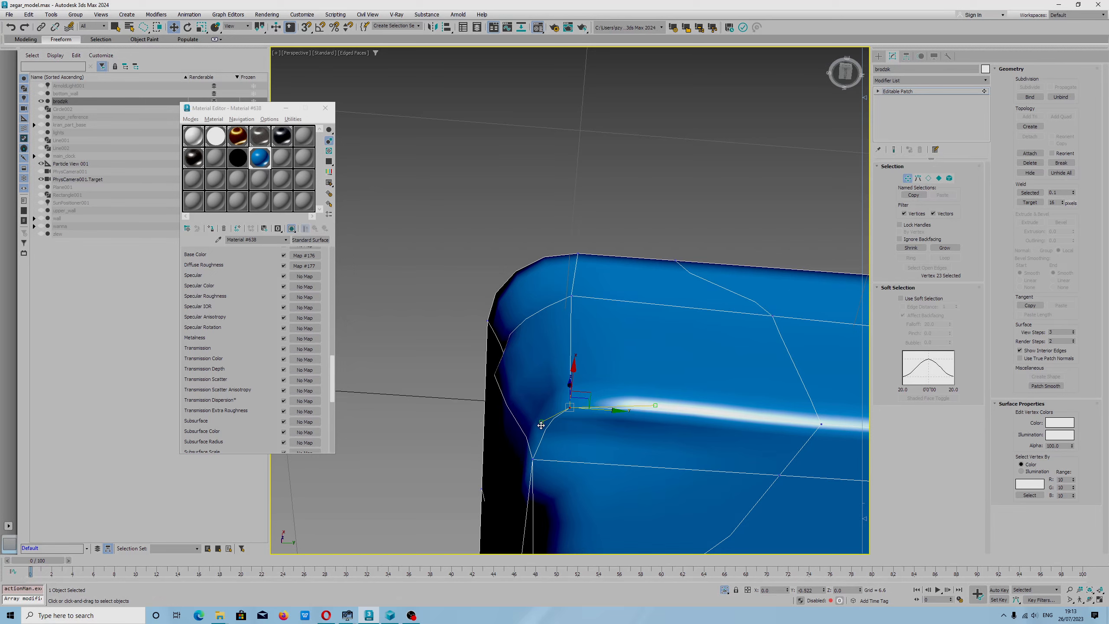
pyautogui.moveTo(545, 428)
pyautogui.mouseDown()
pyautogui.moveTo(543, 453)
pyautogui.moveTo(529, 396)
pyautogui.moveTo(540, 431)
pyautogui.mouseUp()
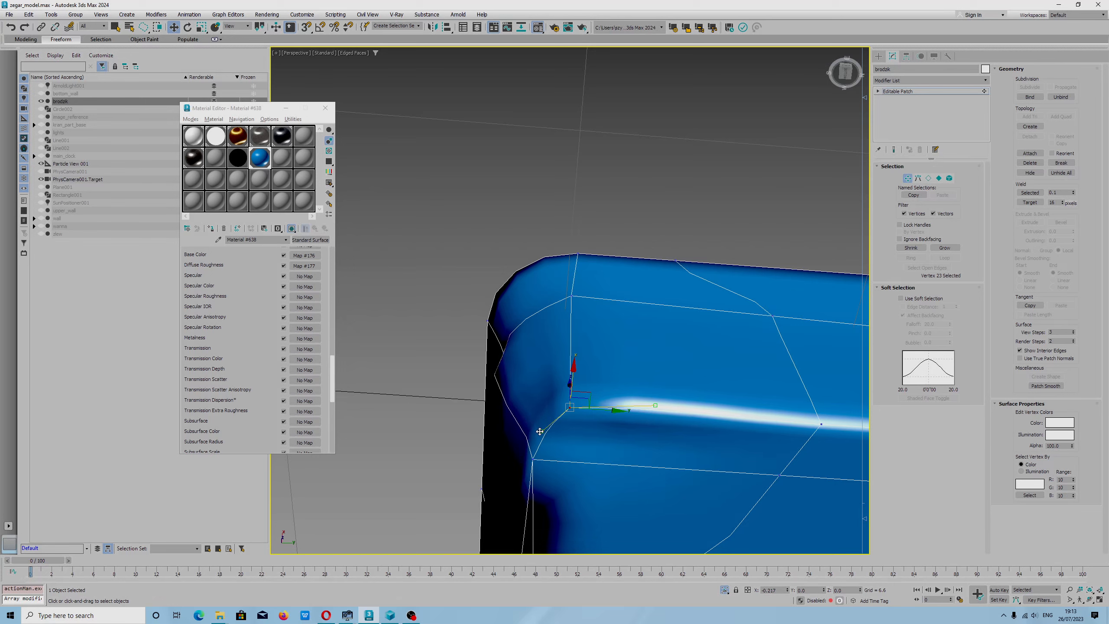
# Pull the bottom corner vertex's handle closer to the vertex to flatten the bulge in the lower edge.
pyautogui.keyDown('alt'); pyautogui.moveTo(560, 445); pyautogui.dragTo(599, 466, button='middle'); pyautogui.keyUp('alt')
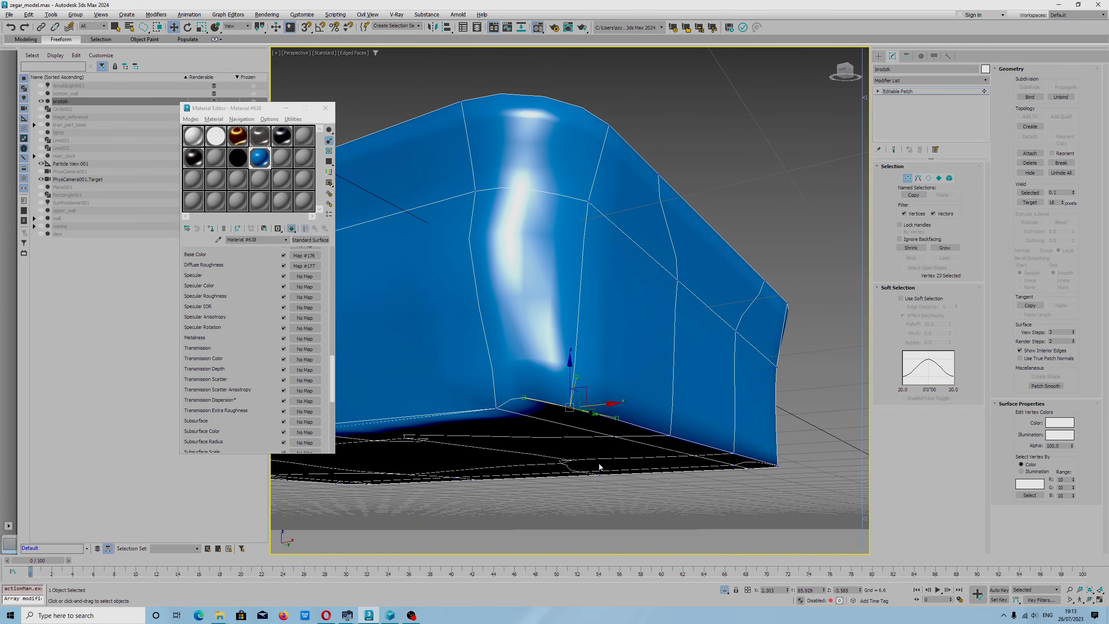
pyautogui.moveTo(525, 397); pyautogui.dragTo(547, 402)
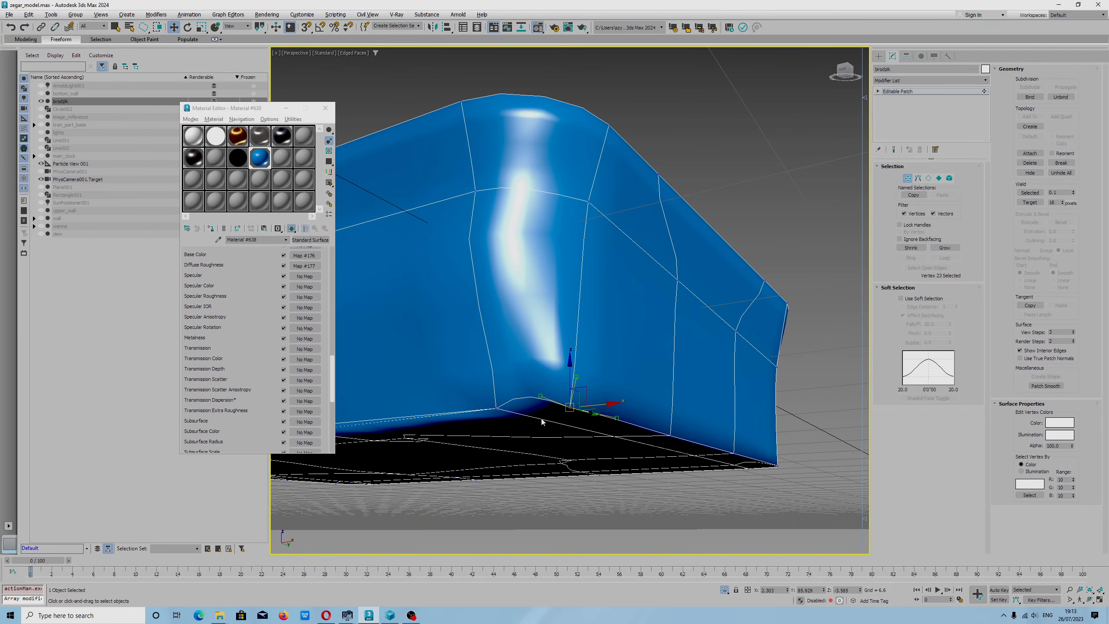
pyautogui.keyDown('alt'); pyautogui.moveTo(544, 422); pyautogui.dragTo(555, 410, button='middle'); pyautogui.keyUp('alt')
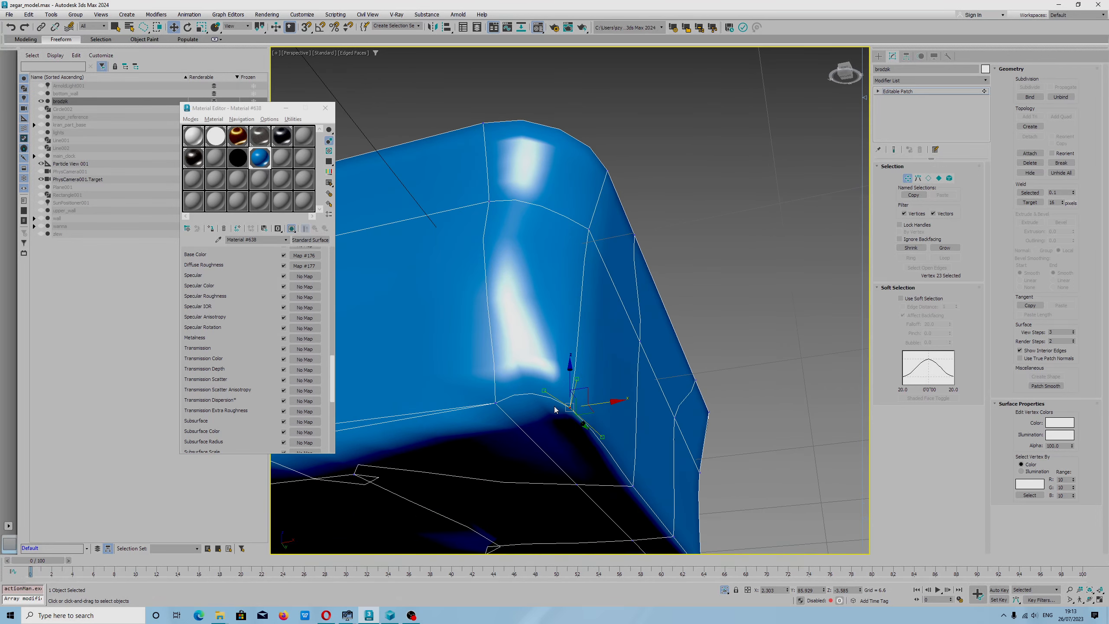
pyautogui.moveTo(544, 391)
pyautogui.mouseDown()
pyautogui.moveTo(535, 396)
pyautogui.moveTo(548, 396)
pyautogui.mouseUp()
pyautogui.scroll(-2, 548, 402)
pyautogui.keyDown('alt'); pyautogui.moveTo(547, 402); pyautogui.dragTo(583, 357, button='middle'); pyautogui.keyUp('alt')
pyautogui.scroll(2, 583, 357)
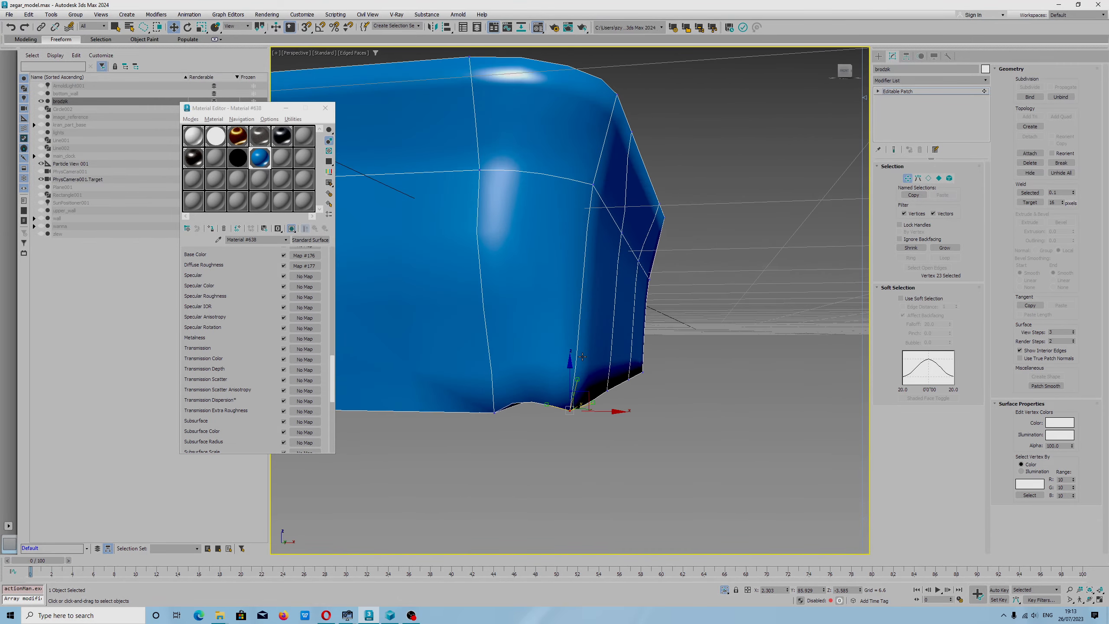
# Reposition the bottom corner vertex's upward tangent handle, undoing the first trial move.
pyautogui.moveTo(580, 379); pyautogui.dragTo(604, 329)
pyautogui.hotkey('ctrl', 'z')
pyautogui.keyDown('alt'); pyautogui.moveTo(616, 336); pyautogui.dragTo(581, 319, button='middle'); pyautogui.keyUp('alt')
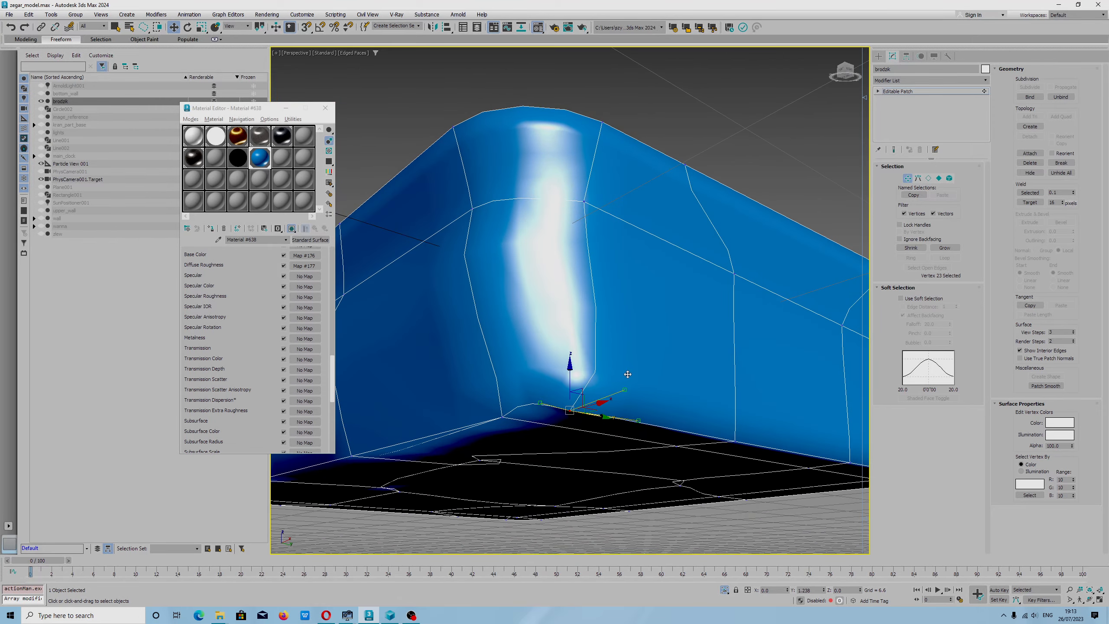
pyautogui.keyDown('alt'); pyautogui.moveTo(669, 349); pyautogui.dragTo(639, 374, button='middle'); pyautogui.keyUp('alt')
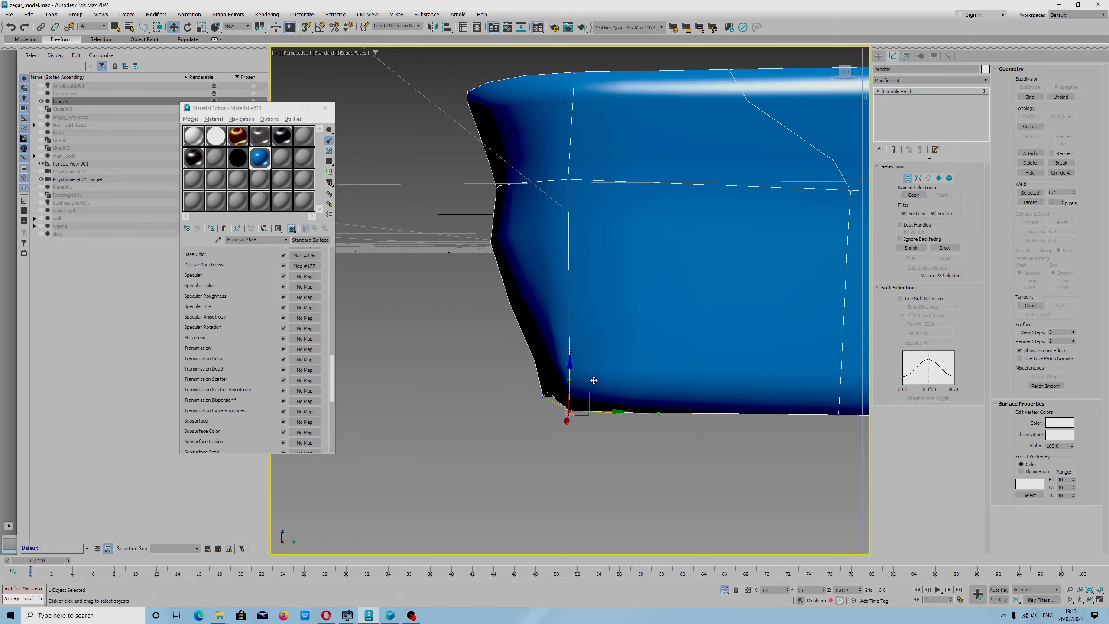
pyautogui.moveTo(571, 379)
pyautogui.keyDown('alt'); pyautogui.mouseDown(button='middle')
pyautogui.moveTo(650, 388)
pyautogui.moveTo(587, 380)
pyautogui.mouseUp(button='middle'); pyautogui.keyUp('alt')
pyautogui.keyDown('alt'); pyautogui.moveTo(604, 329); pyautogui.dragTo(594, 367, button='middle'); pyautogui.keyUp('alt')
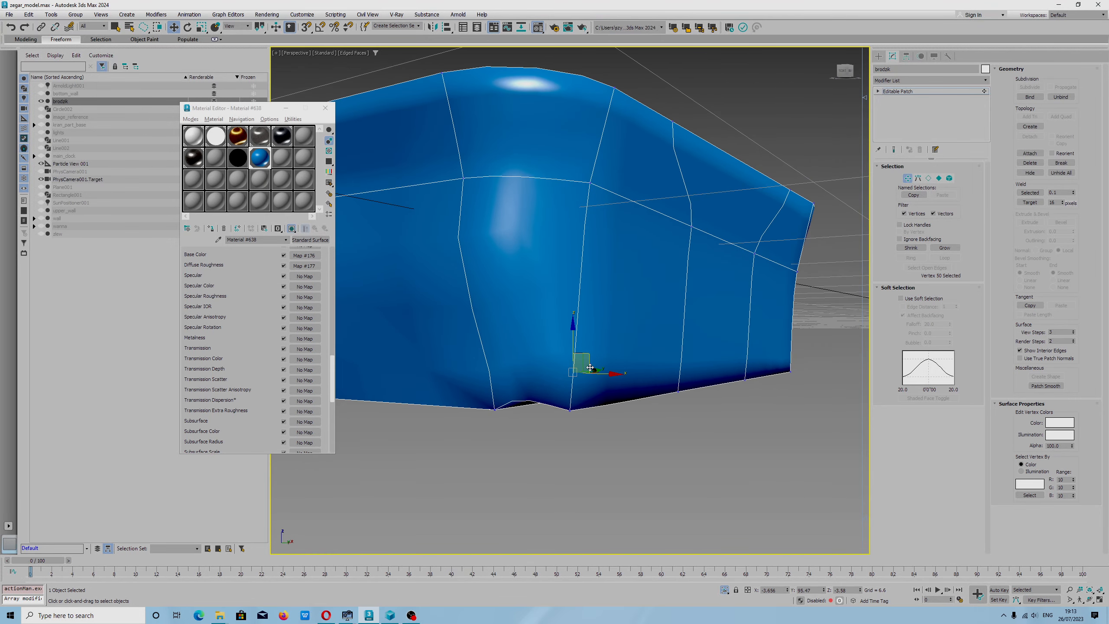
# Reselect the bottom corner vertex and readjust its upward tangent handle along the vertical corner edge.
pyautogui.click(577, 370)
pyautogui.click(571, 409)
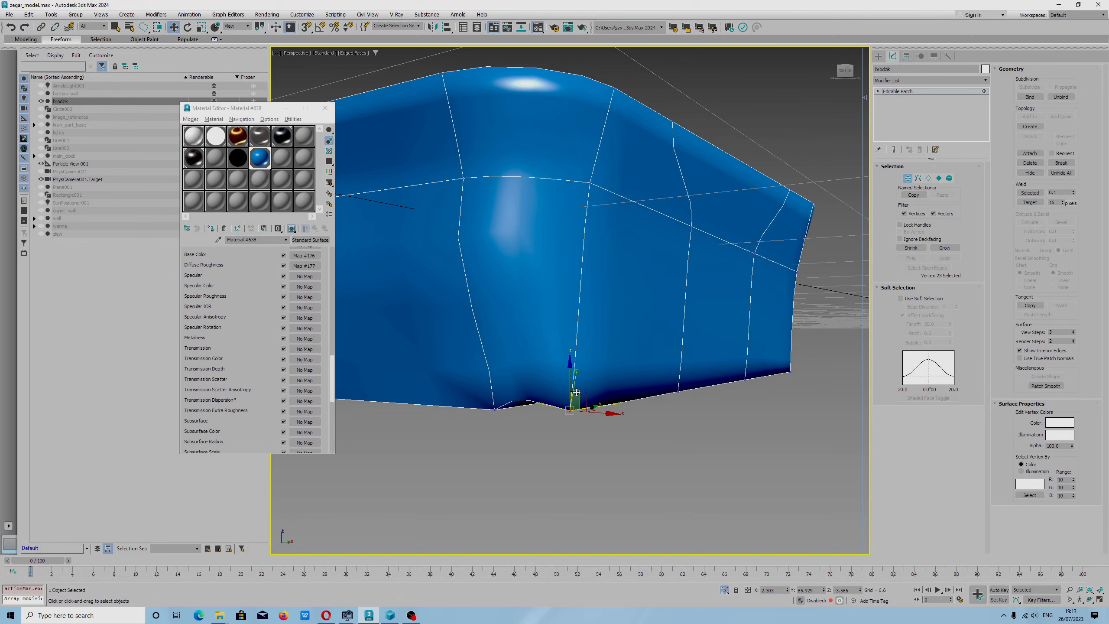
pyautogui.scroll(4, 602, 388)
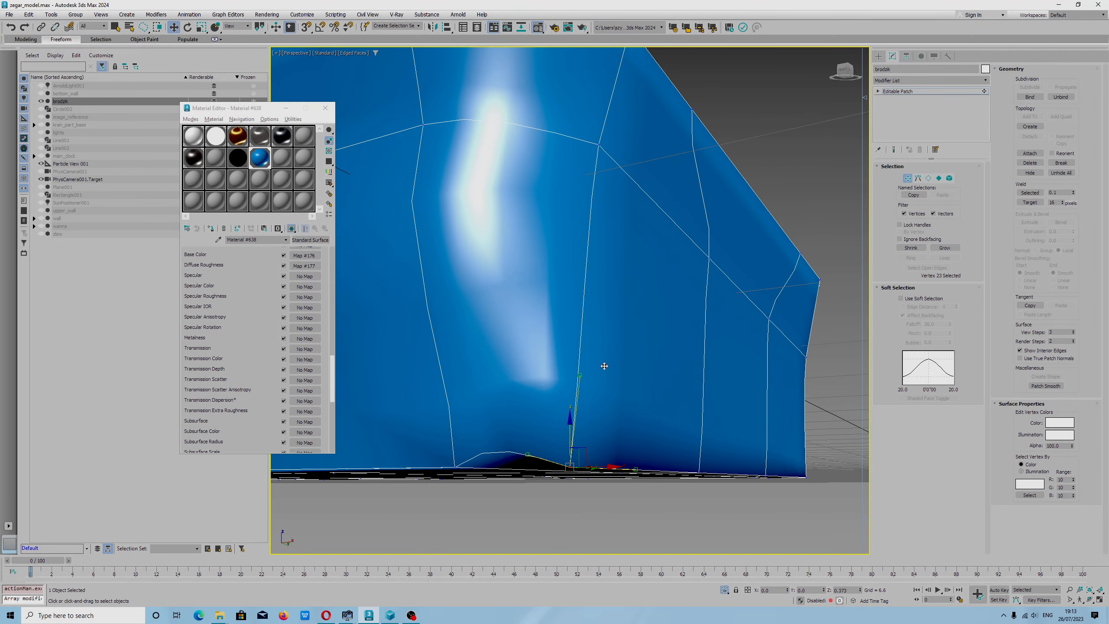
pyautogui.moveTo(604, 402)
pyautogui.keyDown('alt'); pyautogui.mouseDown(button='middle')
pyautogui.moveTo(660, 407)
pyautogui.moveTo(657, 397)
pyautogui.mouseUp(button='middle'); pyautogui.keyUp('alt')
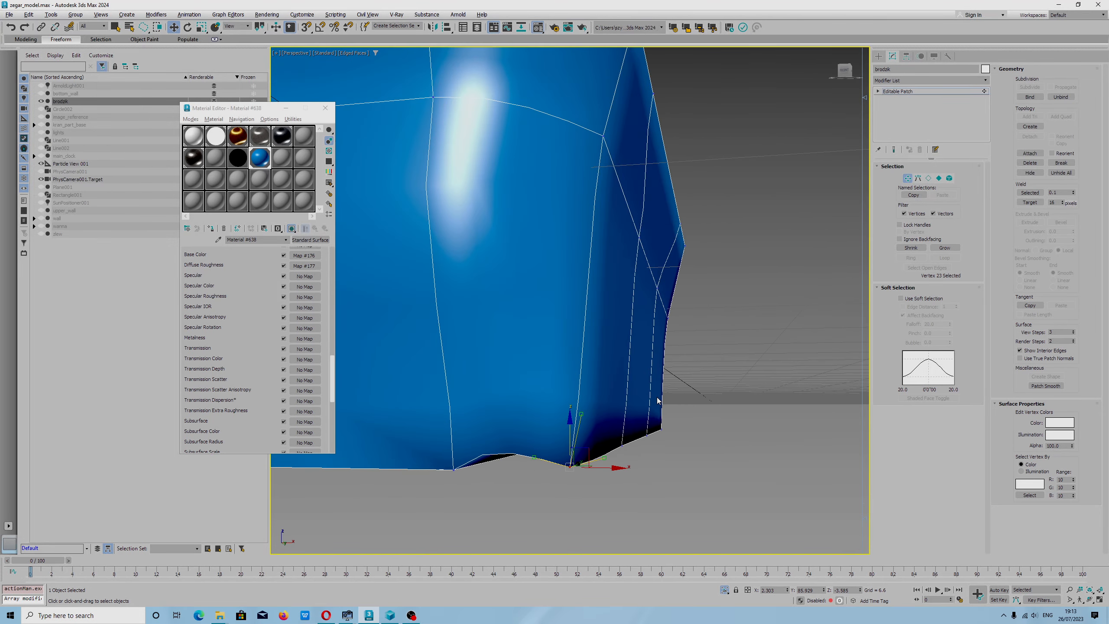
pyautogui.moveTo(598, 417); pyautogui.dragTo(652, 404)
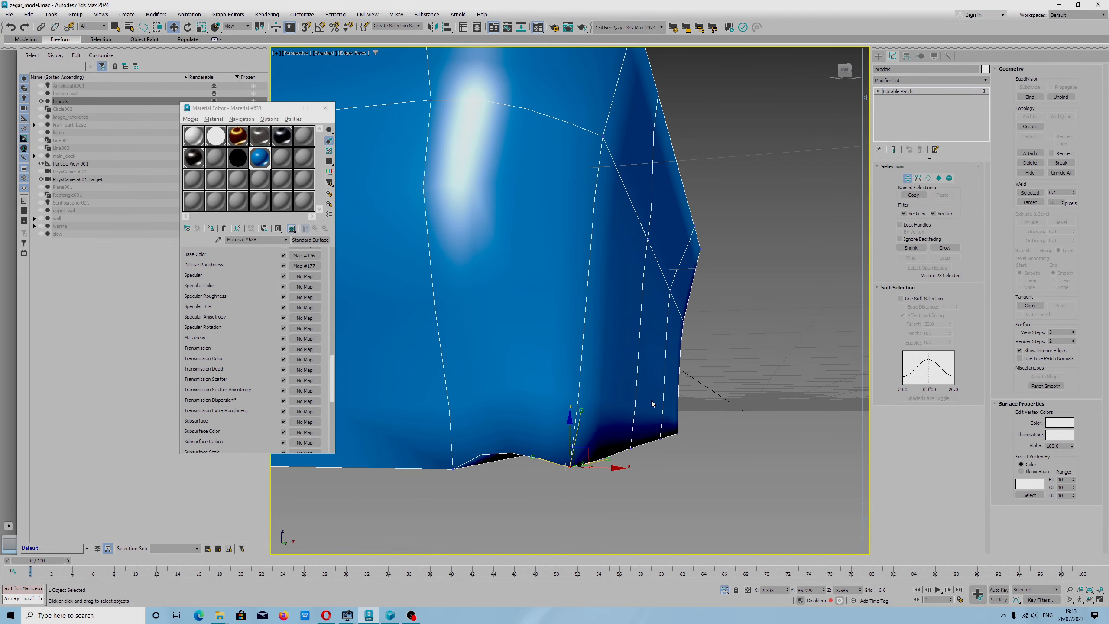
# Switch to handle-level editing and shift the bottom corner's upward handle to reshape the outer wall.
pyautogui.click(919, 178)
pyautogui.click(579, 410)
pyautogui.keyDown('alt'); pyautogui.moveTo(579, 410); pyautogui.dragTo(662, 350, button='middle'); pyautogui.keyUp('alt')
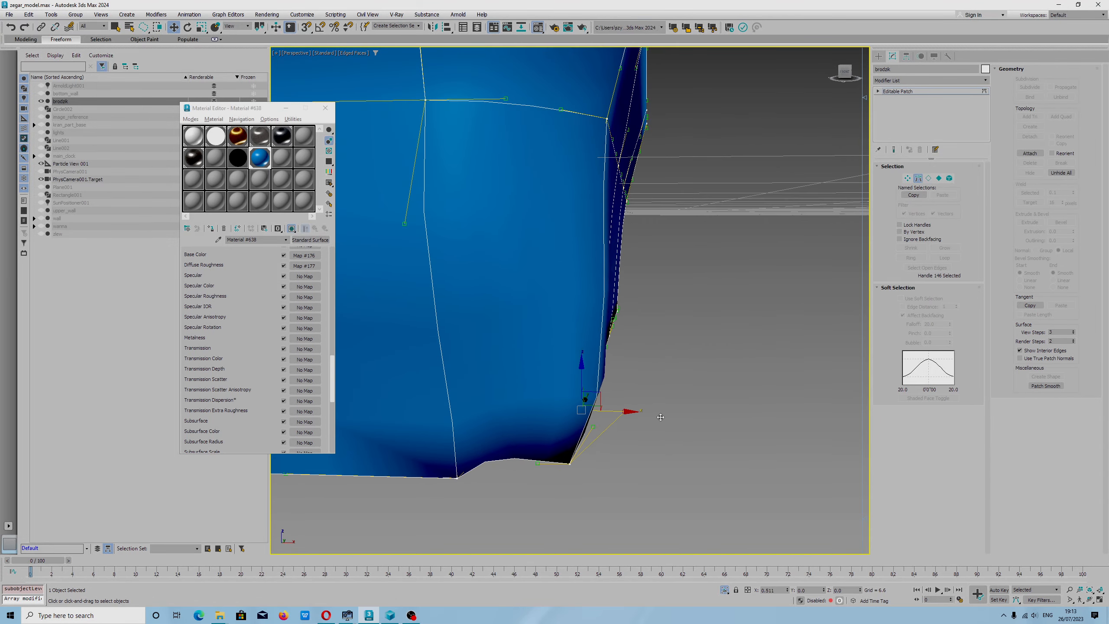
pyautogui.keyDown('alt'); pyautogui.moveTo(612, 408); pyautogui.dragTo(782, 289, button='middle'); pyautogui.keyUp('alt')
pyautogui.click(782, 289)
pyautogui.moveTo(784, 310); pyautogui.dragTo(798, 338)
# Move the handles near the opening's corner to untangle the folded patch on the top rim.
pyautogui.keyDown('alt'); pyautogui.moveTo(735, 164); pyautogui.dragTo(772, 302, button='middle'); pyautogui.keyUp('alt')
pyautogui.moveTo(758, 241); pyautogui.dragTo(651, 198, button='middle')
pyautogui.click(680, 185)
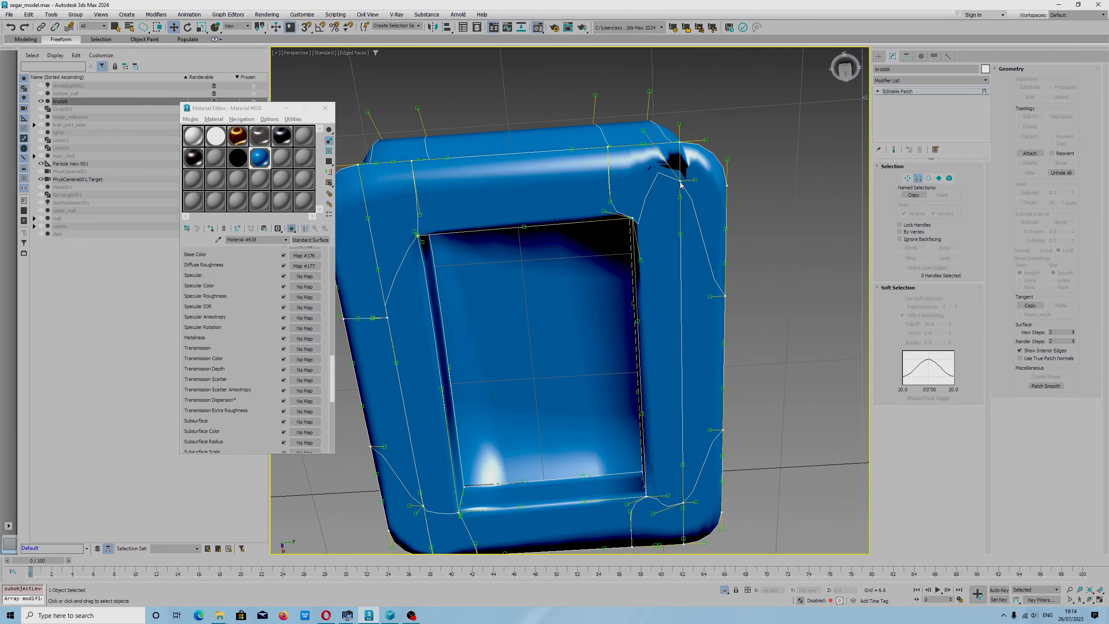
pyautogui.click(641, 260)
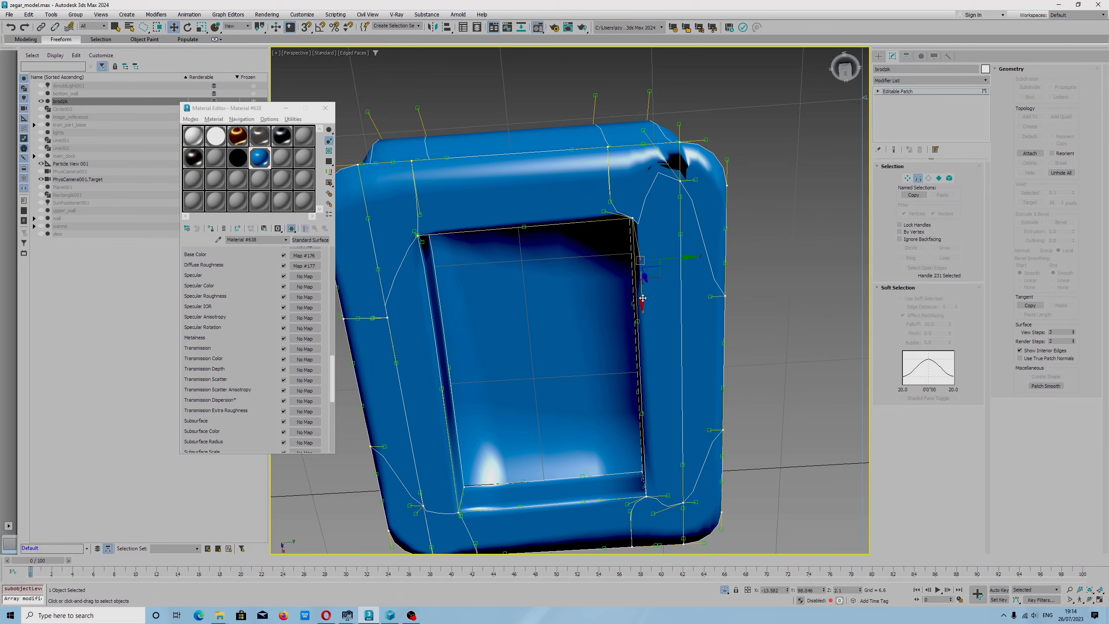
pyautogui.moveTo(643, 298); pyautogui.dragTo(645, 251)
pyautogui.click(644, 130)
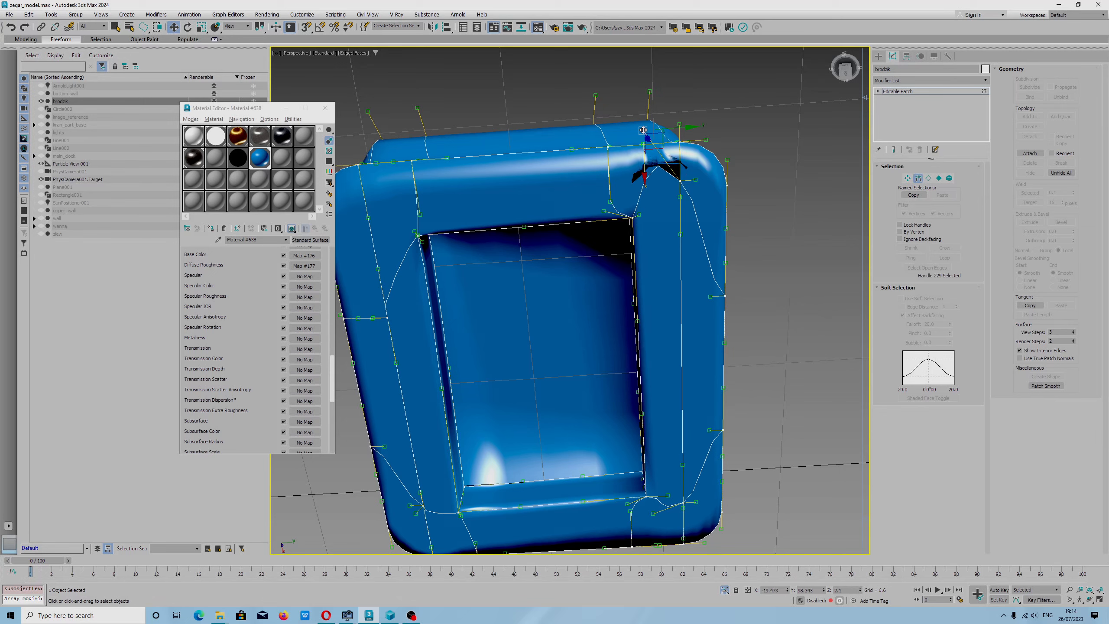
pyautogui.moveTo(645, 168); pyautogui.dragTo(674, 199)
# Return to vertex-level editing, move the rim's corner vertex away from the outer edge, and adjust its handle facing the opening's corner.
pyautogui.click(907, 178)
pyautogui.click(678, 183)
pyautogui.moveTo(684, 224); pyautogui.dragTo(646, 206)
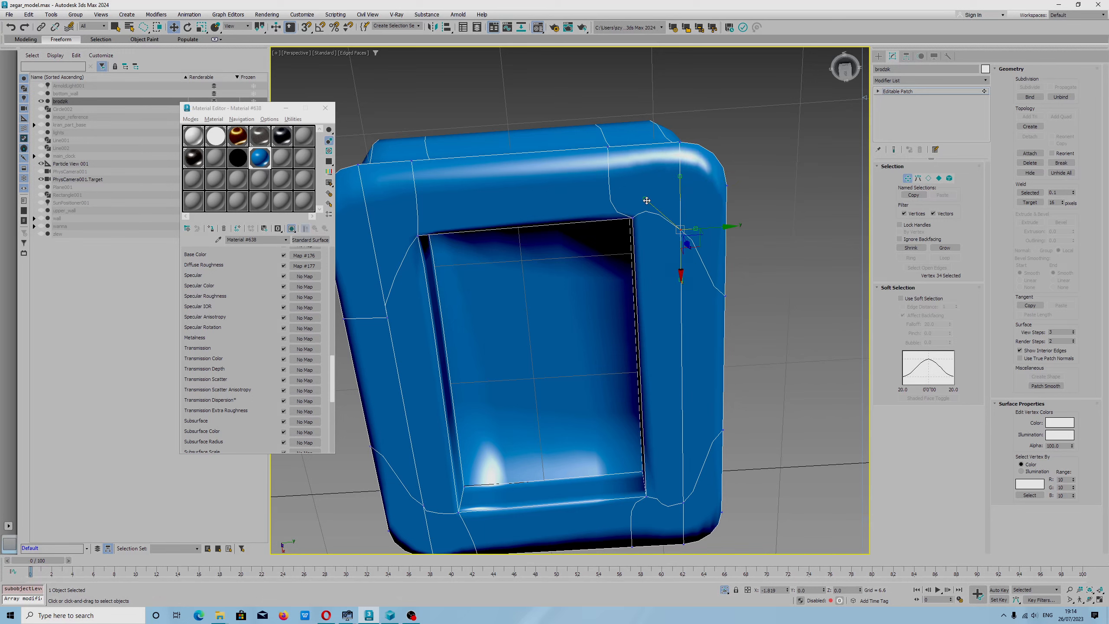
pyautogui.keyDown('alt'); pyautogui.moveTo(697, 213); pyautogui.dragTo(647, 220, button='middle'); pyautogui.keyUp('alt')
pyautogui.moveTo(645, 208)
pyautogui.mouseDown()
pyautogui.moveTo(639, 233)
pyautogui.moveTo(662, 223)
pyautogui.moveTo(651, 224)
pyautogui.moveTo(646, 196)
pyautogui.mouseUp()
pyautogui.keyDown('alt'); pyautogui.moveTo(651, 211); pyautogui.dragTo(678, 216, button='middle'); pyautogui.keyUp('alt')
pyautogui.moveTo(653, 206); pyautogui.dragTo(651, 206)
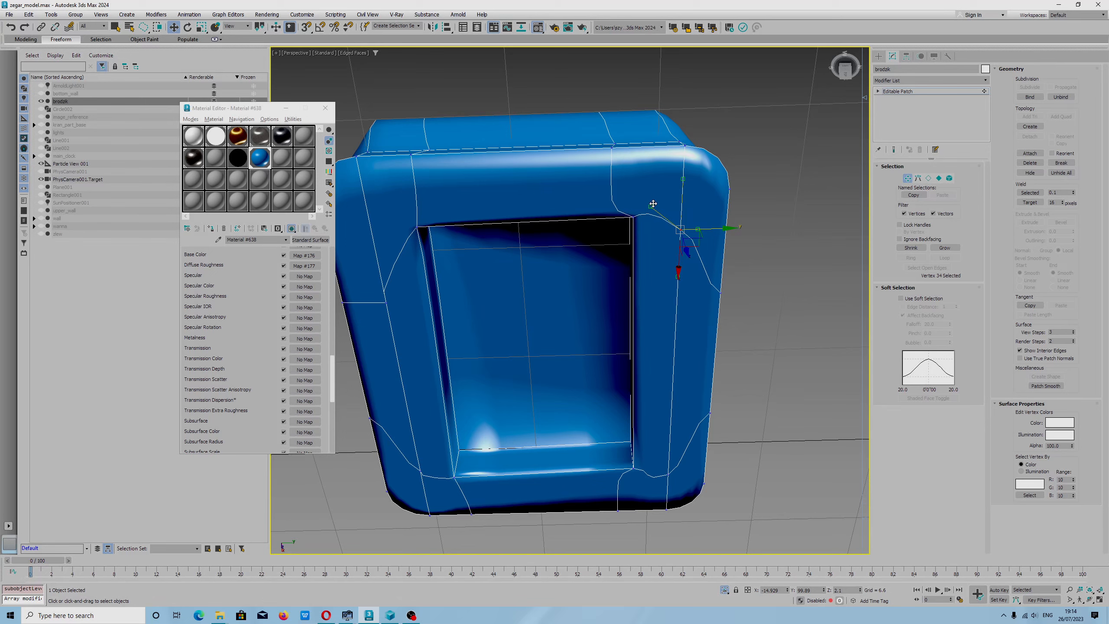
pyautogui.moveTo(656, 206)
pyautogui.mouseDown()
pyautogui.moveTo(654, 192)
pyautogui.moveTo(655, 241)
pyautogui.moveTo(660, 217)
pyautogui.mouseUp()
# Undo the trial handle move on the rim's corner vertex, then reselect it and adjust its handle along the long rim.
pyautogui.keyDown('alt'); pyautogui.moveTo(699, 231); pyautogui.dragTo(678, 205, button='middle'); pyautogui.keyUp('alt')
pyautogui.scroll(3, 678, 205)
pyautogui.moveTo(727, 156)
pyautogui.mouseDown()
pyautogui.moveTo(722, 169)
pyautogui.moveTo(726, 159)
pyautogui.mouseUp()
pyautogui.hotkey('ctrl', 'z')
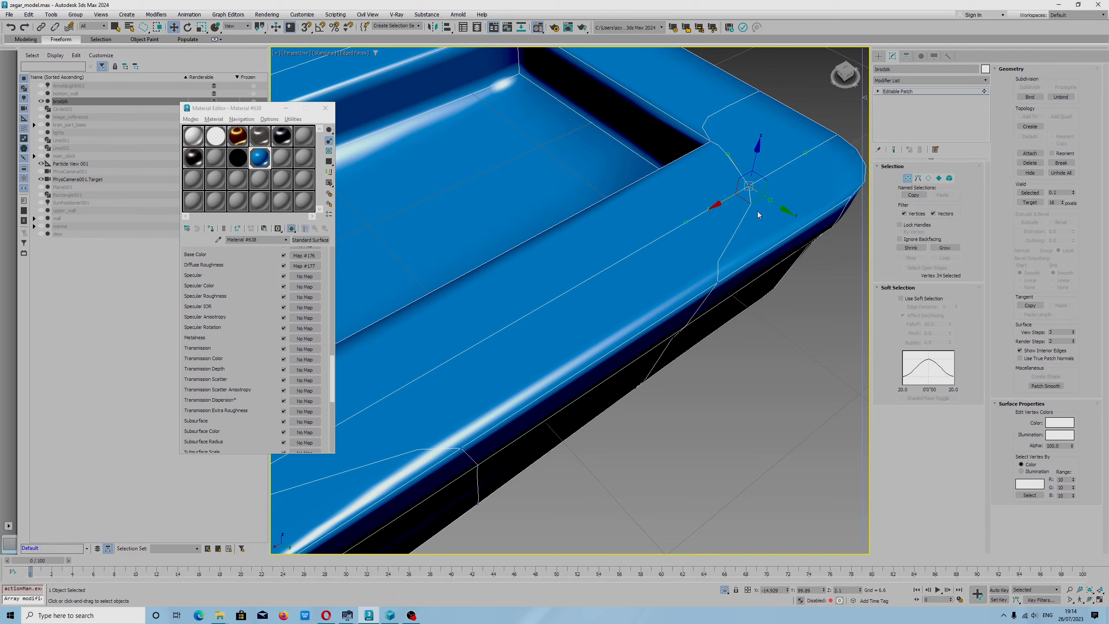
pyautogui.click(768, 202)
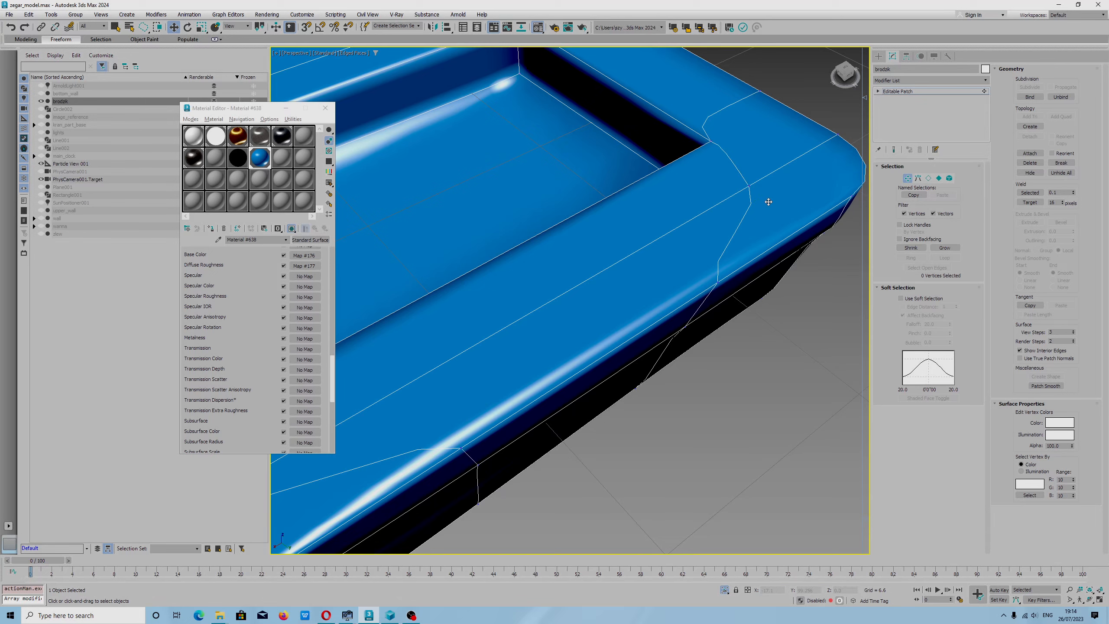
pyautogui.click(746, 186)
pyautogui.scroll(-6, 687, 222)
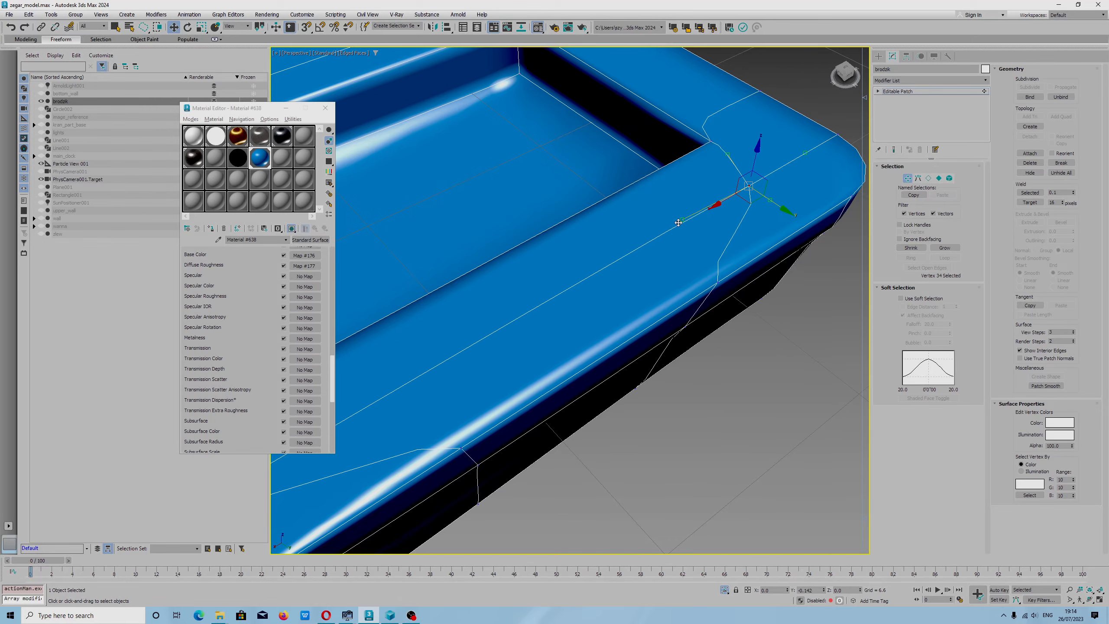
# Select the vertex on the outer edge of the side rim and examine the tray's rim and outer walls.
pyautogui.keyDown('alt'); pyautogui.moveTo(636, 239); pyautogui.dragTo(724, 405, button='middle'); pyautogui.keyUp('alt')
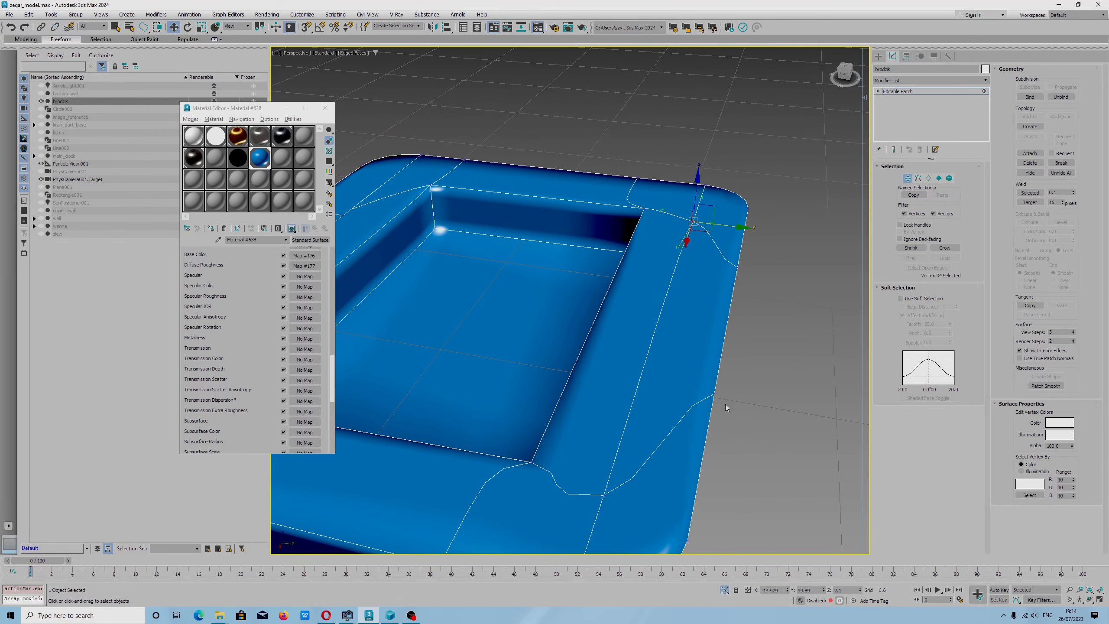
pyautogui.click(715, 395)
pyautogui.keyDown('alt'); pyautogui.moveTo(689, 329); pyautogui.dragTo(634, 332, button='middle'); pyautogui.keyUp('alt')
pyautogui.moveTo(640, 377)
pyautogui.keyDown('alt'); pyautogui.mouseDown(button='middle')
pyautogui.moveTo(656, 404)
pyautogui.moveTo(659, 381)
pyautogui.mouseUp(button='middle'); pyautogui.keyUp('alt')
pyautogui.scroll(-4, 660, 381)
pyautogui.keyDown('alt'); pyautogui.moveTo(631, 315); pyautogui.dragTo(559, 308, button='middle'); pyautogui.keyUp('alt')
pyautogui.scroll(3, 660, 293)
pyautogui.moveTo(760, 307); pyautogui.dragTo(671, 339, button='middle')
pyautogui.keyDown('alt'); pyautogui.moveTo(671, 339); pyautogui.dragTo(689, 329, button='middle'); pyautogui.keyUp('alt')
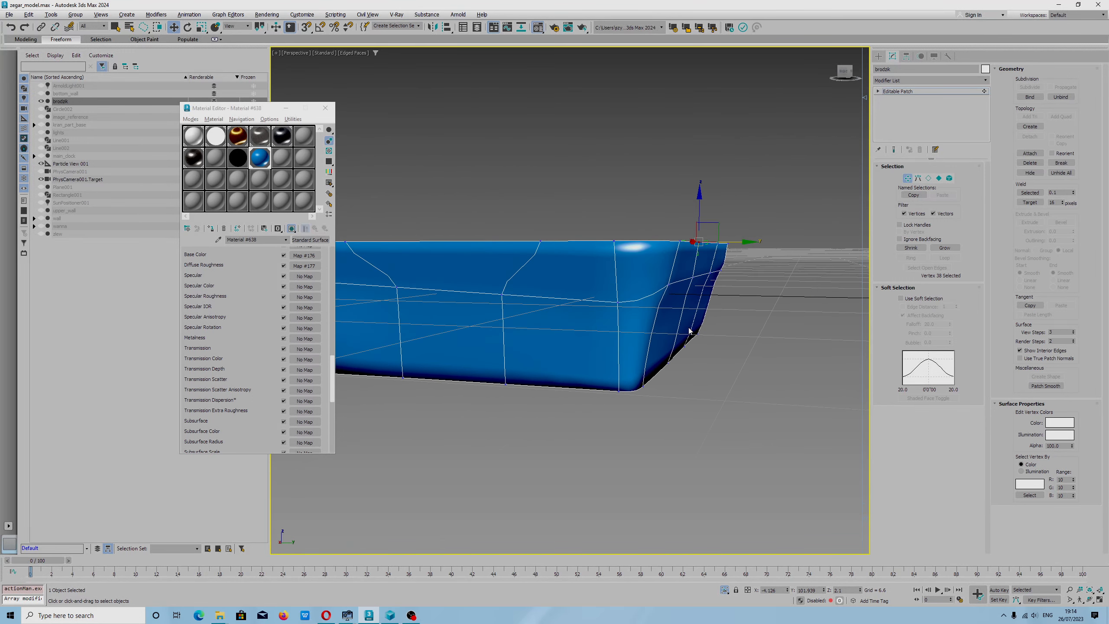
# Select the side wall vertex below the rim near the corner and adjust its tangent handle with the help of wireframe display.
pyautogui.click(694, 277)
pyautogui.keyDown('alt'); pyautogui.moveTo(694, 278); pyautogui.dragTo(700, 300, button='middle'); pyautogui.keyUp('alt')
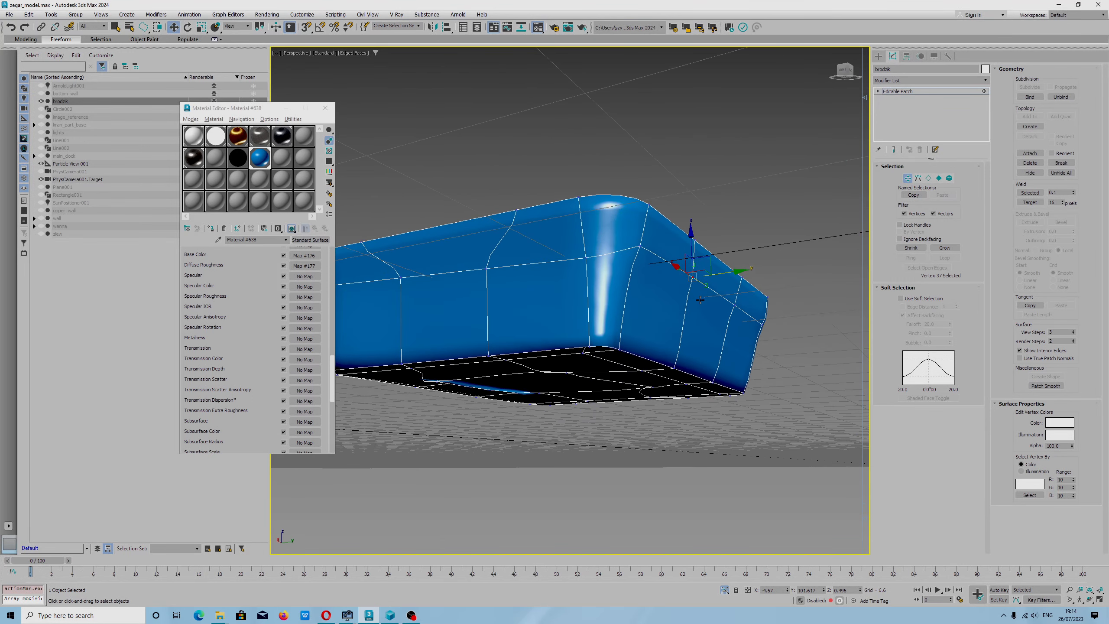
pyautogui.press('F3')
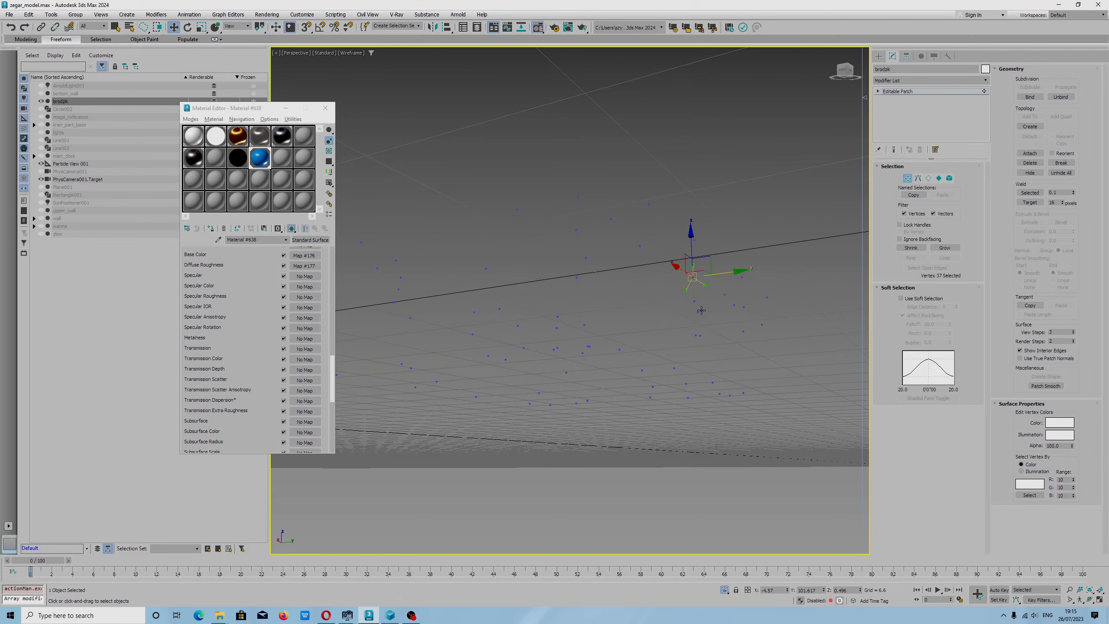
pyautogui.keyDown('alt'); pyautogui.moveTo(702, 310); pyautogui.dragTo(712, 311, button='middle'); pyautogui.keyUp('alt')
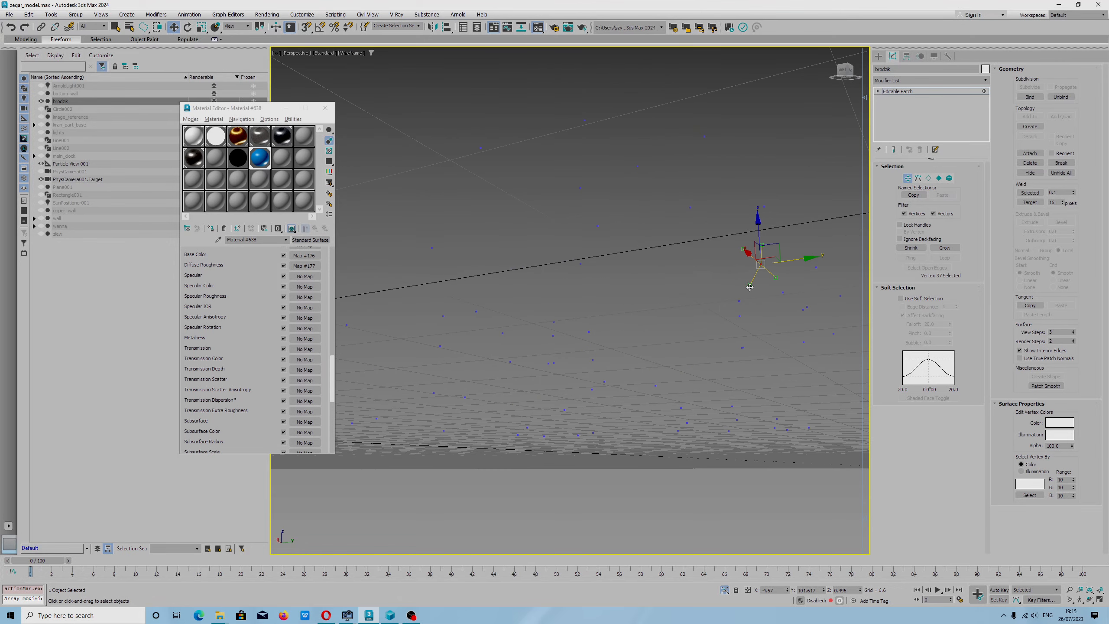
pyautogui.moveTo(748, 286); pyautogui.dragTo(783, 288)
pyautogui.press('F3')
# Select the next vertex along the side wall below the rim and adjust its tangent handle.
pyautogui.keyDown('alt'); pyautogui.moveTo(781, 288); pyautogui.dragTo(699, 339, button='middle'); pyautogui.keyUp('alt')
pyautogui.keyDown('alt'); pyautogui.moveTo(787, 314); pyautogui.dragTo(706, 371, button='middle'); pyautogui.keyUp('alt')
pyautogui.click(706, 296)
pyautogui.click(713, 343)
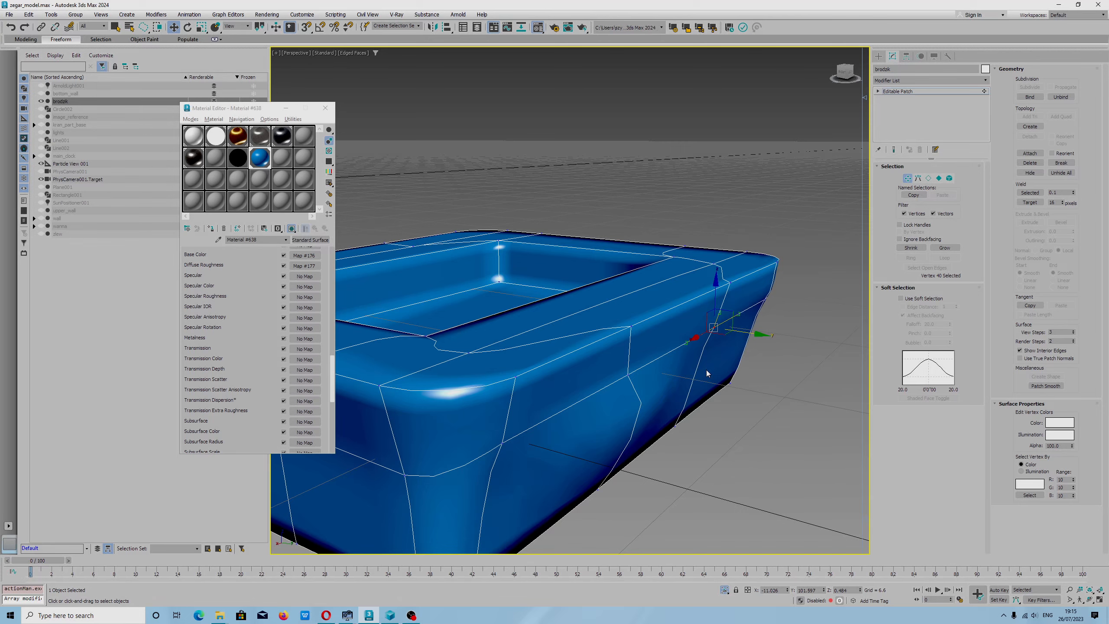
pyautogui.press('F3')
pyautogui.press('F3')
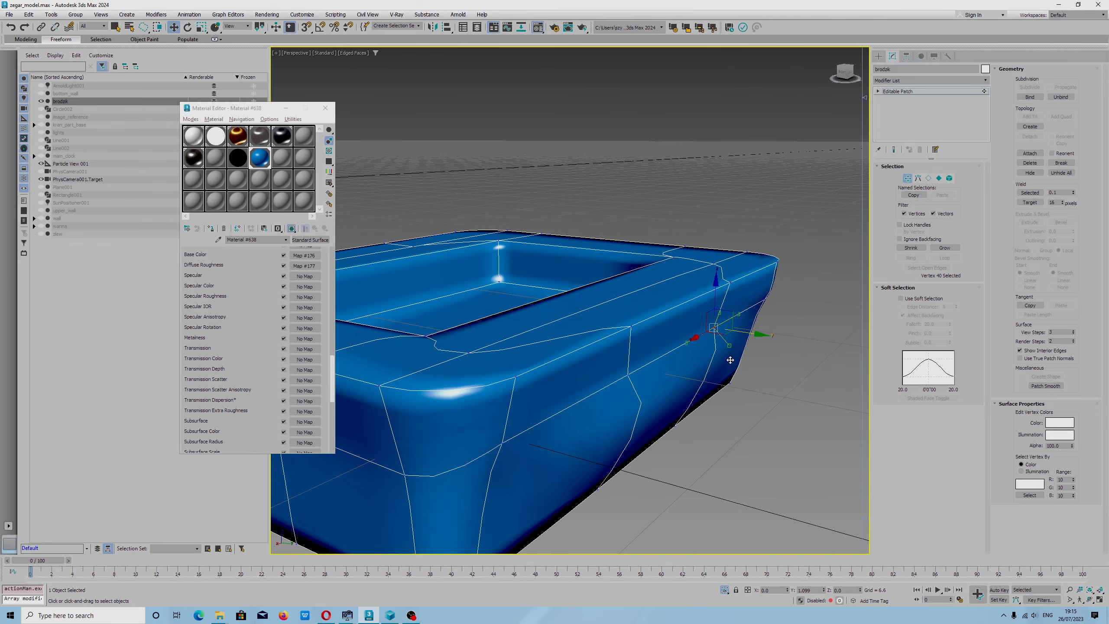
# Select another side wall vertex farther along the rim and adjust its lower tangent handle, checking it in wireframe.
pyautogui.keyDown('alt'); pyautogui.moveTo(553, 441); pyautogui.dragTo(633, 350, button='middle'); pyautogui.keyUp('alt')
pyautogui.click(593, 347)
pyautogui.press('F3')
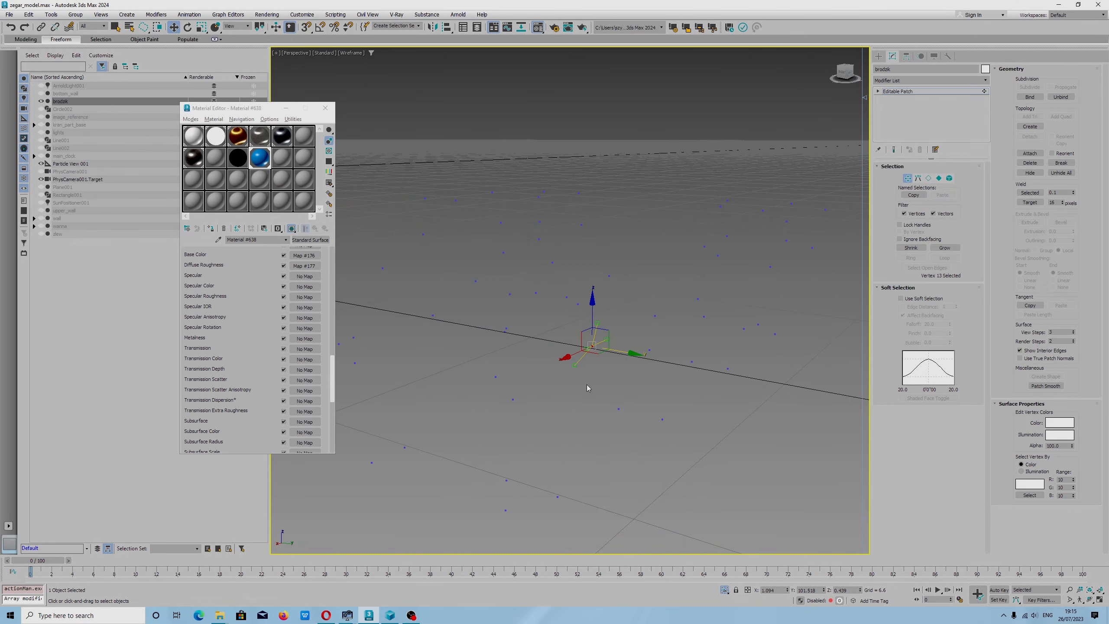
pyautogui.press('F3')
pyautogui.moveTo(574, 369); pyautogui.dragTo(610, 379)
pyautogui.keyDown('alt'); pyautogui.moveTo(610, 378); pyautogui.dragTo(632, 329, button='middle'); pyautogui.keyUp('alt')
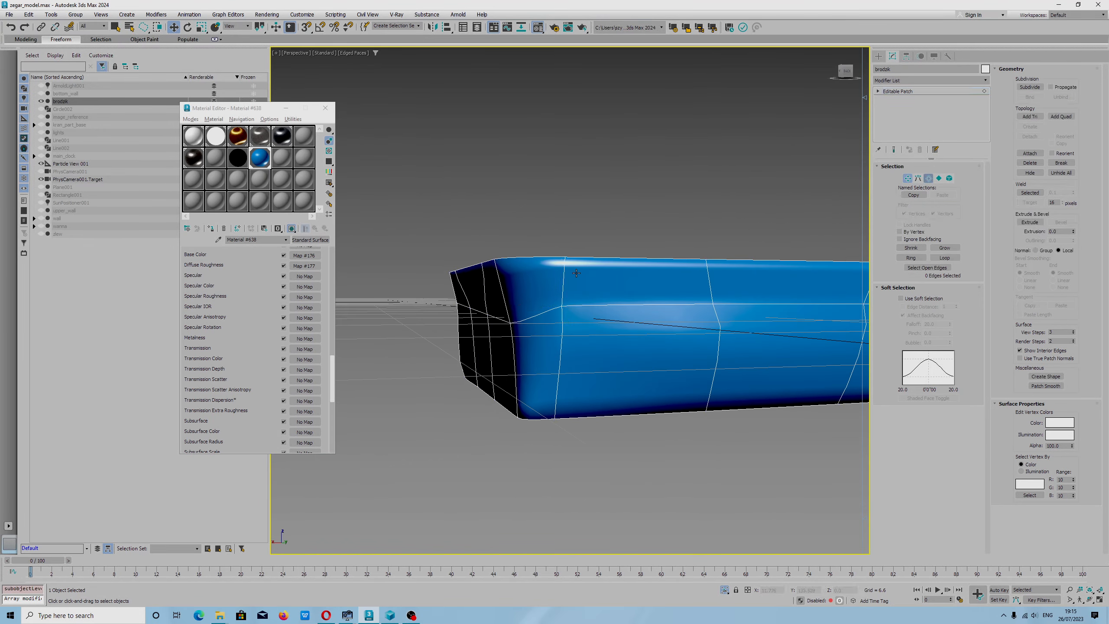
# Switch to edge-level editing and select the edge just below the rim on the adjoining outer wall.
pyautogui.click(928, 177)
pyautogui.click(464, 306)
pyautogui.keyDown('alt'); pyautogui.moveTo(516, 343); pyautogui.dragTo(537, 322, button='middle'); pyautogui.keyUp('alt')
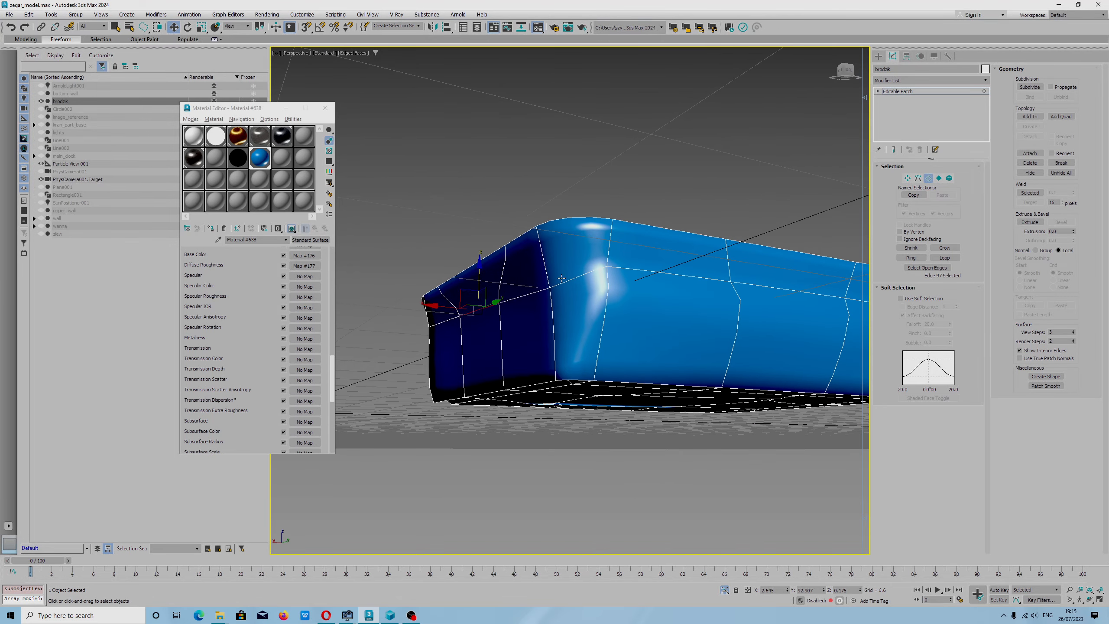
pyautogui.scroll(-5, 612, 301)
pyautogui.keyDown('alt'); pyautogui.moveTo(629, 301); pyautogui.dragTo(686, 348, button='middle'); pyautogui.keyUp('alt')
pyautogui.moveTo(712, 260); pyautogui.dragTo(753, 295, button='middle')
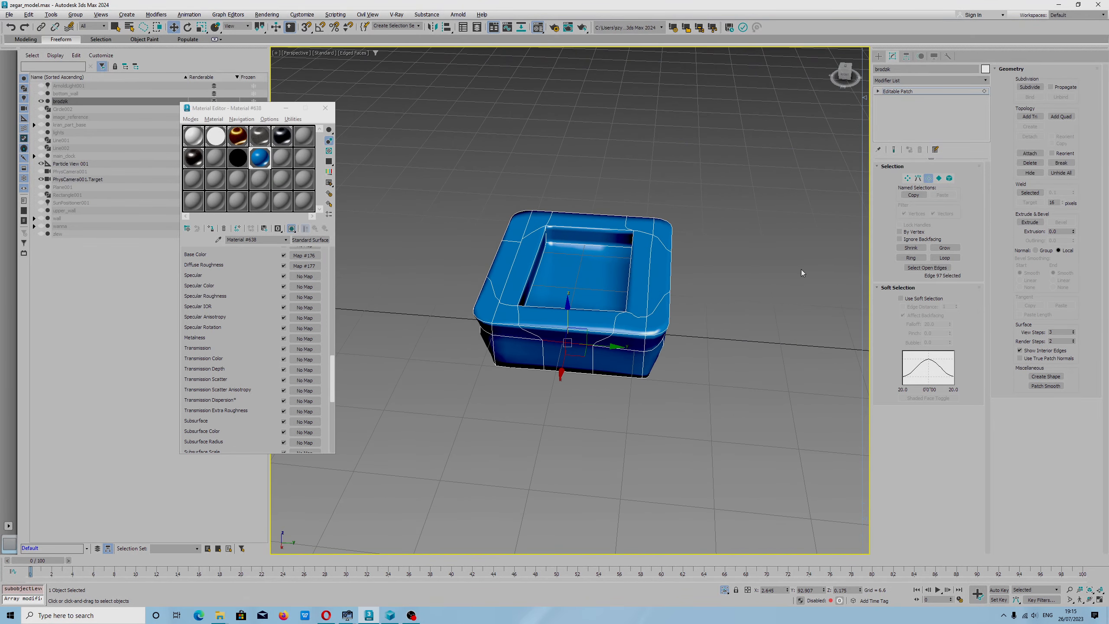
# Leave edge-level editing and rename the brodzik tray object to brodzik_01.
pyautogui.click(928, 178)
pyautogui.rightClick(641, 264)
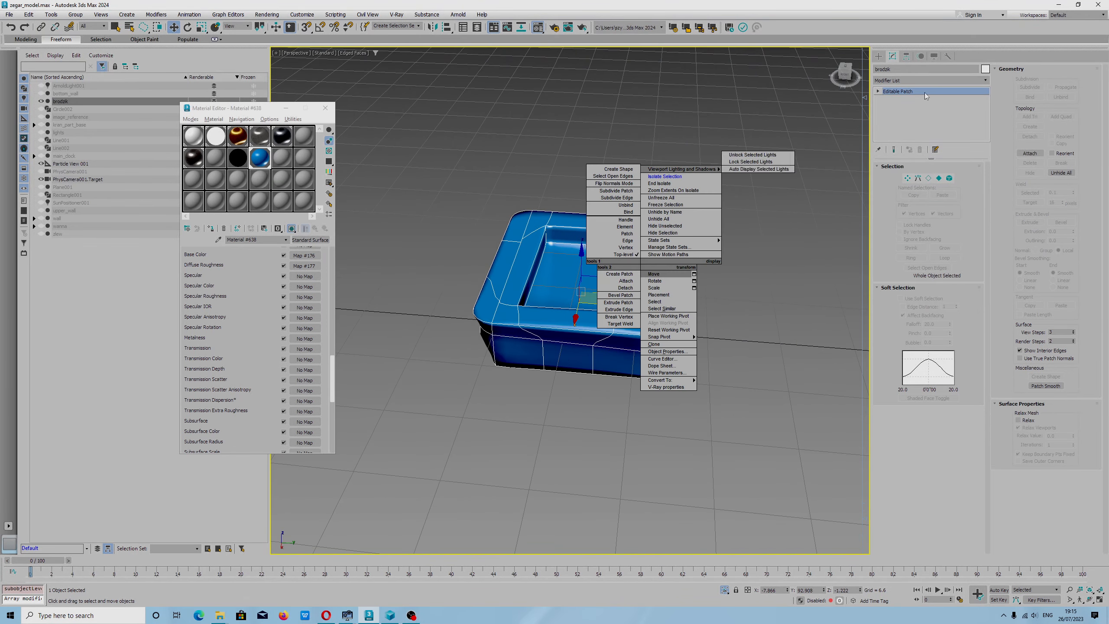
pyautogui.click(895, 69)
pyautogui.click(581, 247)
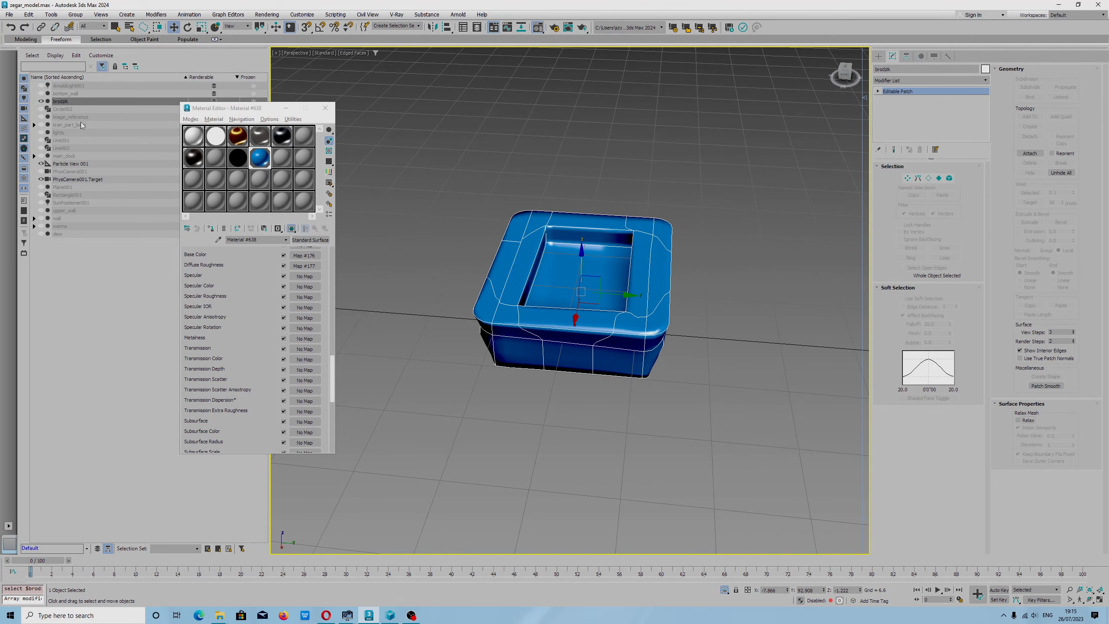
pyautogui.click(65, 101)
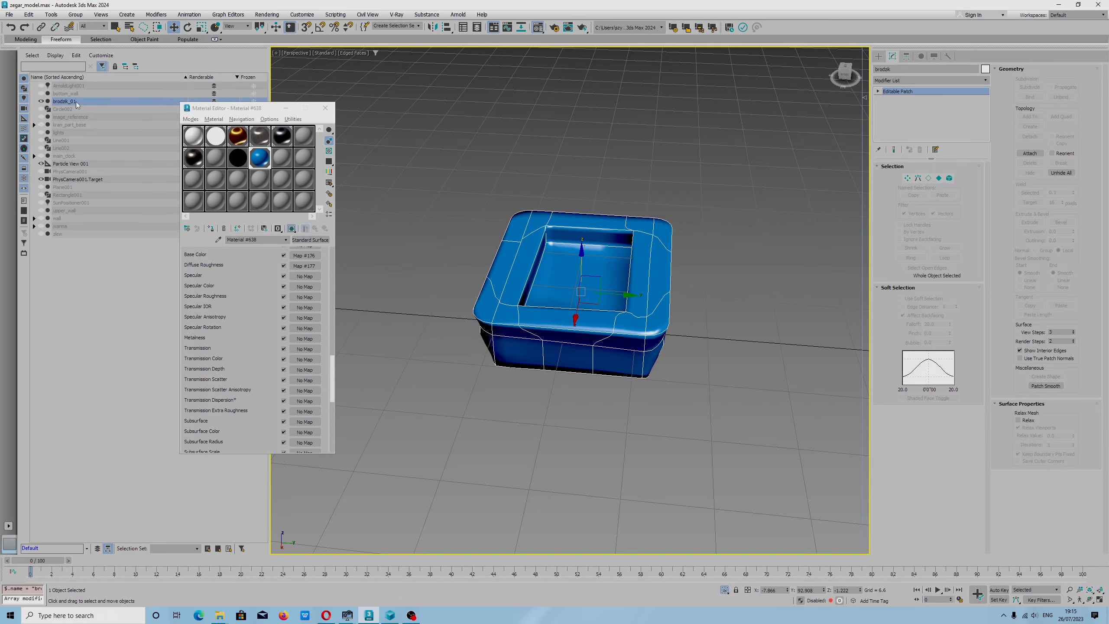
# Clone the tray, move the clone in front of the original and rename it brodzik_patch.
pyautogui.rightClick(583, 257)
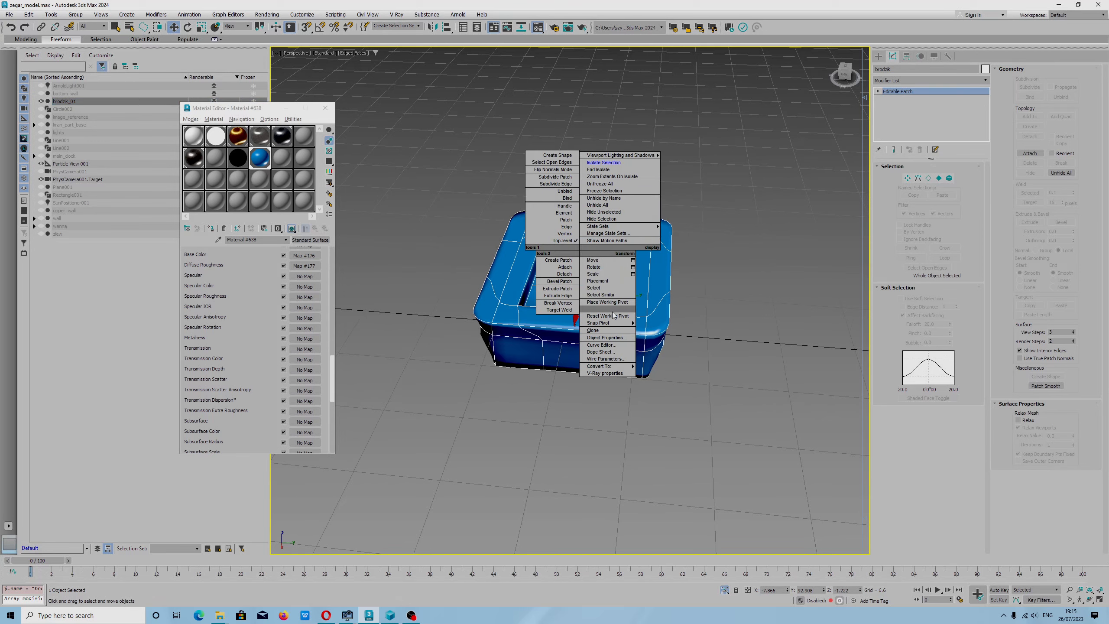
pyautogui.click(598, 330)
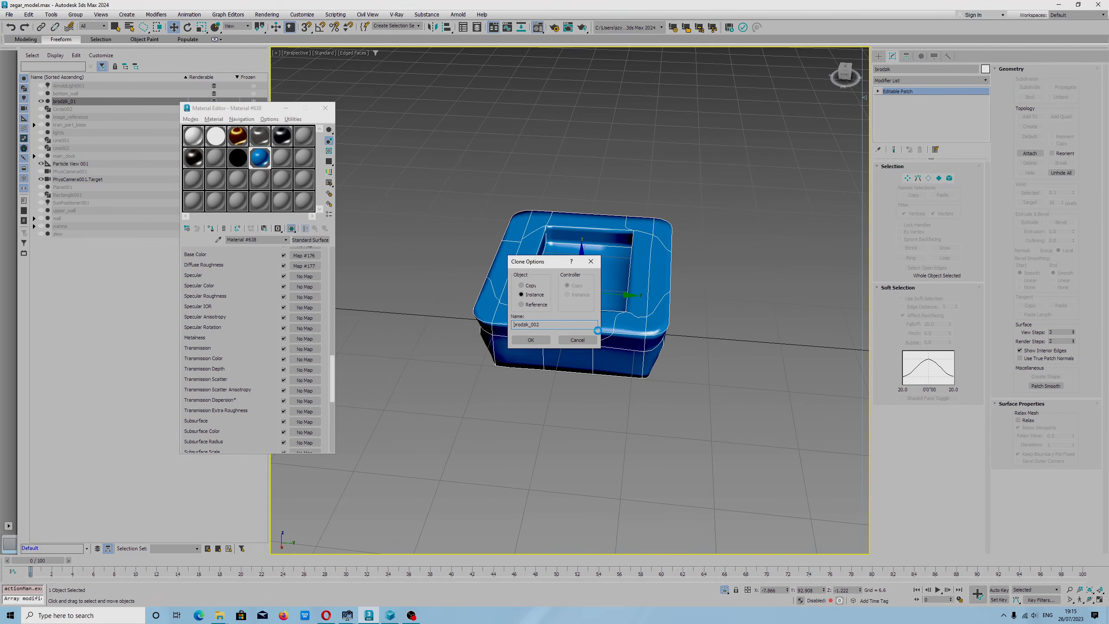
pyautogui.click(531, 340)
pyautogui.moveTo(574, 315); pyautogui.dragTo(530, 532)
pyautogui.doubleClick(80, 110)
pyautogui.moveTo(80, 110); pyautogui.dragTo(71, 110)
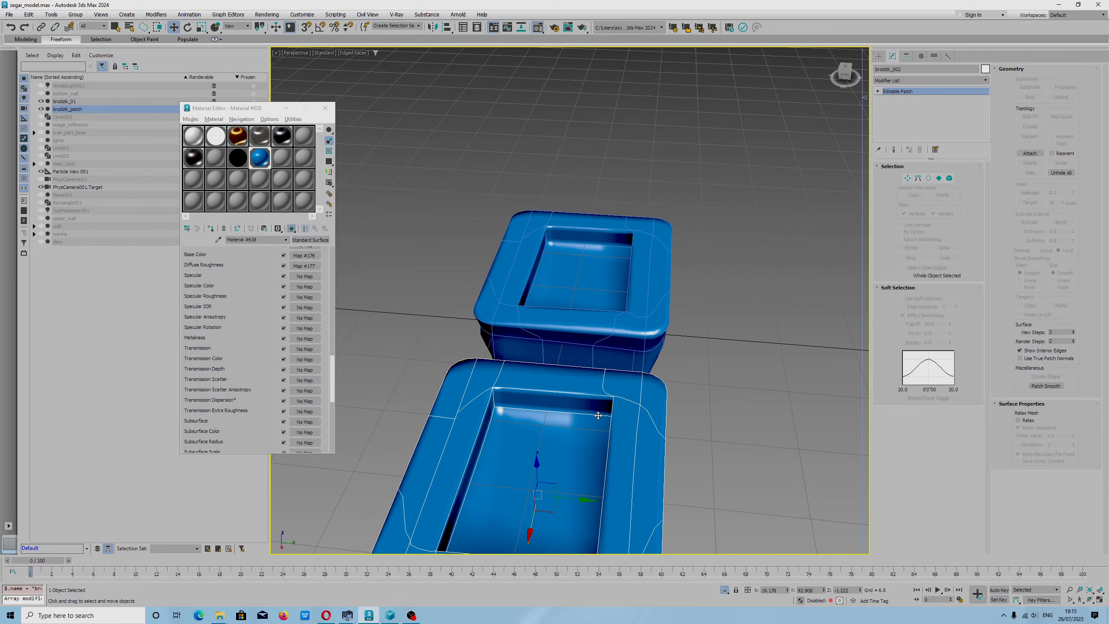
# Switch the cloned tray to vertex editing, try moving a tangent handle of the rim's corner vertex and undo it.
pyautogui.keyDown('alt'); pyautogui.moveTo(587, 413); pyautogui.dragTo(659, 353, button='middle'); pyautogui.keyUp('alt')
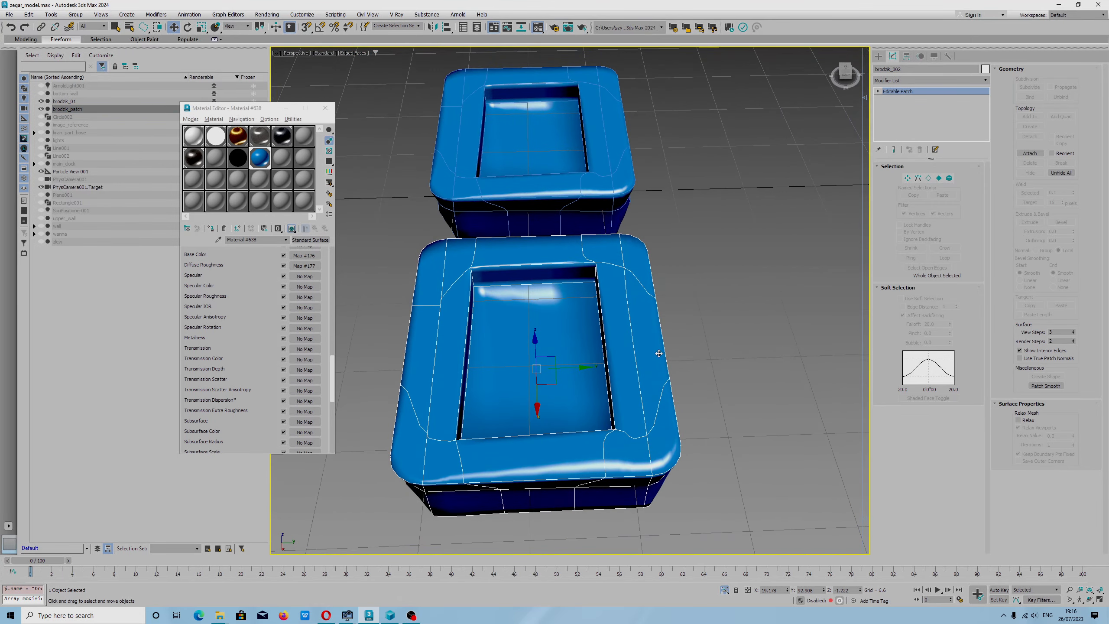
pyautogui.click(908, 177)
pyautogui.click(650, 435)
pyautogui.moveTo(626, 446); pyautogui.dragTo(628, 433)
pyautogui.hotkey('ctrl', 'z')
pyautogui.keyDown('alt'); pyautogui.moveTo(606, 469); pyautogui.dragTo(614, 446, button='middle'); pyautogui.keyUp('alt')
pyautogui.scroll(2, 617, 430)
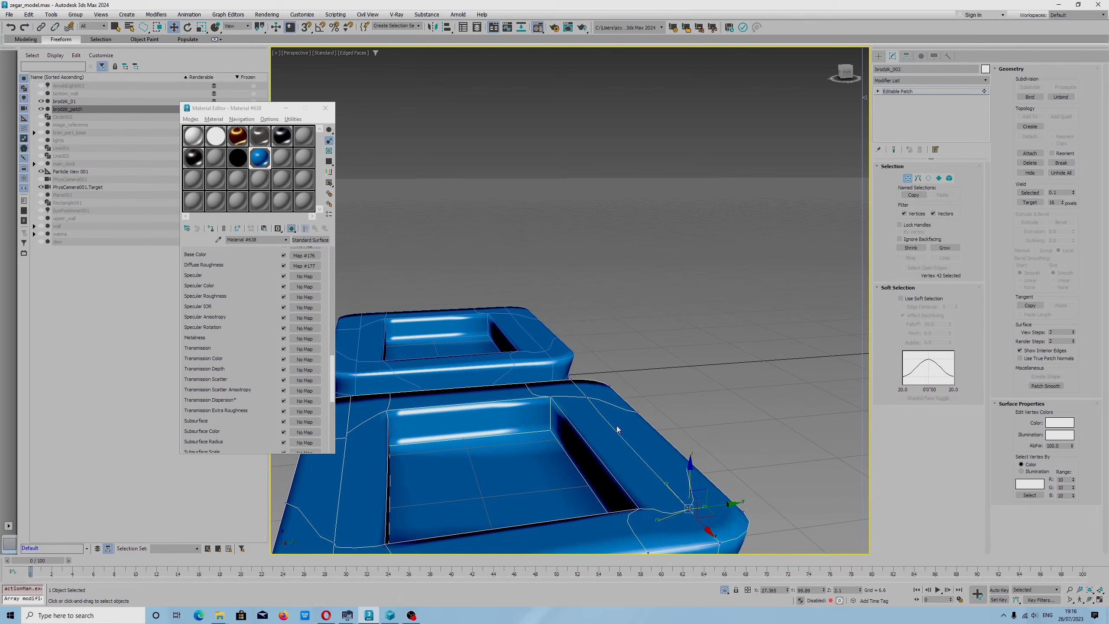
# Select the rim-top vertex where the edge lines meet beside the recess corner, using wireframe display to locate it.
pyautogui.keyDown('alt'); pyautogui.moveTo(558, 345); pyautogui.dragTo(643, 296, button='middle'); pyautogui.keyUp('alt')
pyautogui.click(432, 261)
pyautogui.keyDown('alt'); pyautogui.moveTo(433, 260); pyautogui.dragTo(437, 379, button='middle'); pyautogui.keyUp('alt')
pyautogui.scroll(4, 435, 236)
pyautogui.moveTo(384, 187); pyautogui.dragTo(513, 238, button='middle')
pyautogui.click(496, 273)
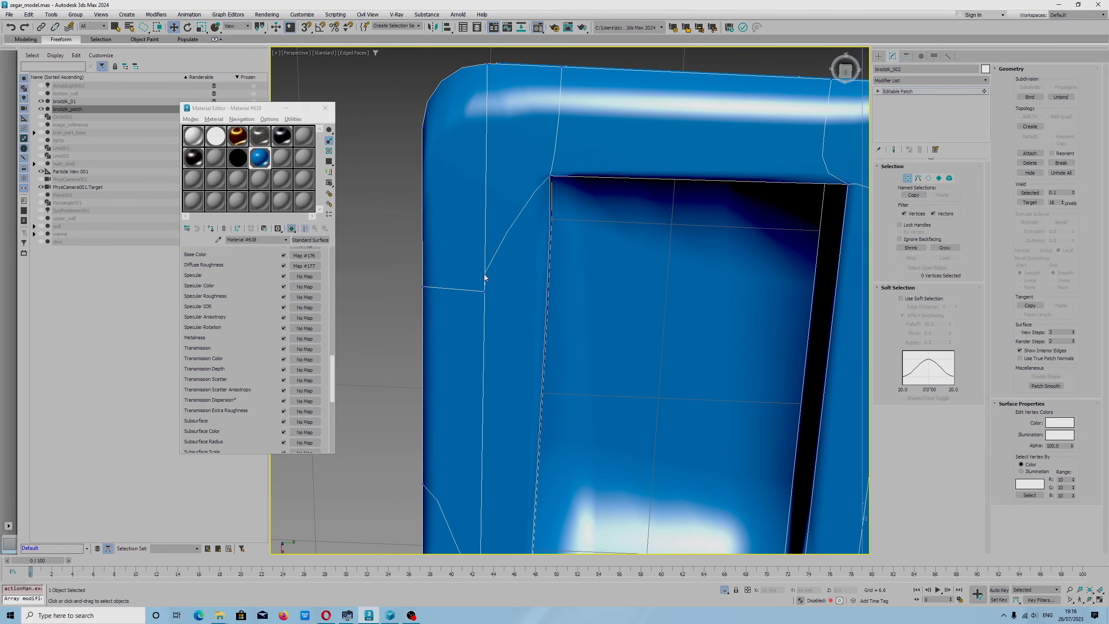
pyautogui.keyDown('alt'); pyautogui.moveTo(489, 272); pyautogui.dragTo(509, 250, button='middle'); pyautogui.keyUp('alt')
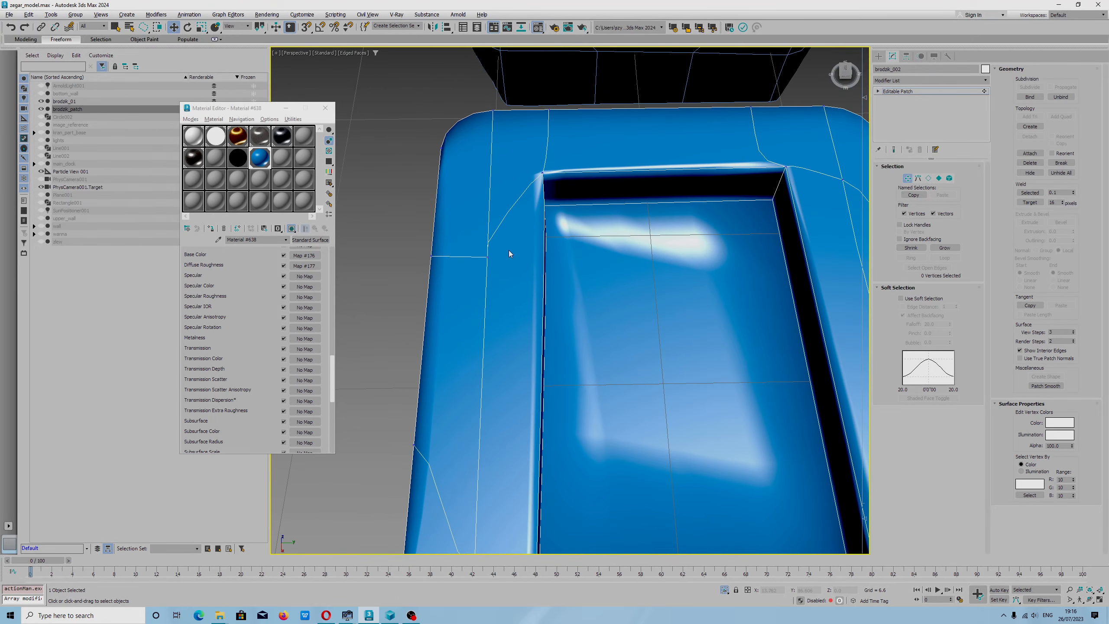
pyautogui.press('F3')
pyautogui.press('F3')
pyautogui.press('F3')
pyautogui.click(485, 230)
pyautogui.press('F3')
pyautogui.scroll(-5, 513, 306)
pyautogui.keyDown('alt'); pyautogui.moveTo(513, 306); pyautogui.dragTo(574, 302, button='middle'); pyautogui.keyUp('alt')
pyautogui.click(606, 273)
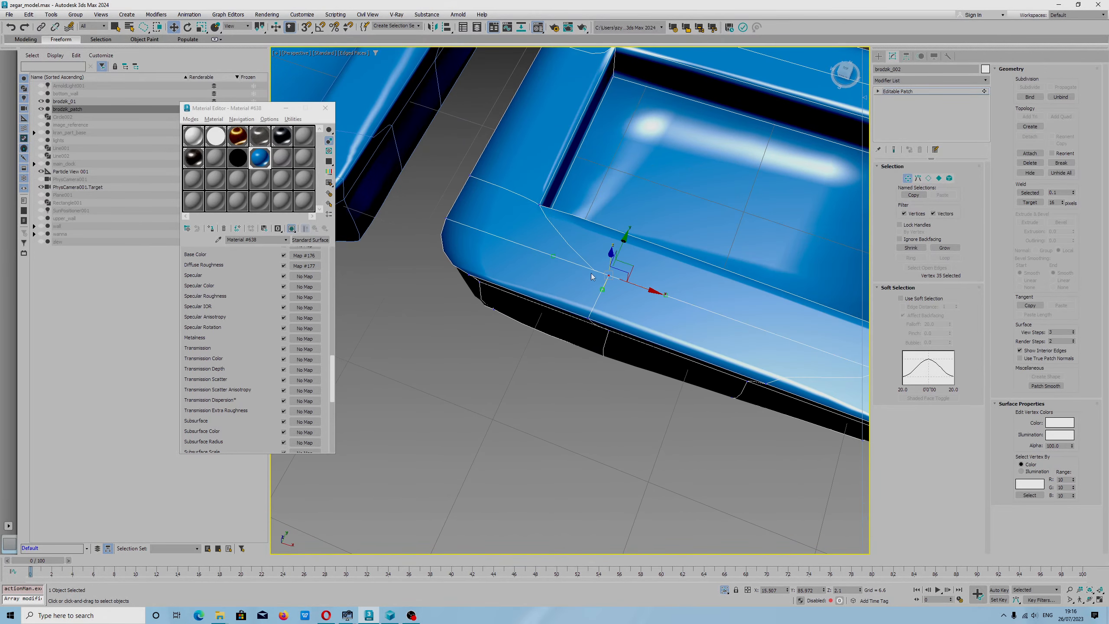
# Try to reshape the edges around the selected rim-top vertex by moving its tangent handles.
pyautogui.moveTo(555, 256); pyautogui.dragTo(581, 288)
pyautogui.rightClick(581, 288)
pyautogui.keyDown('alt'); pyautogui.moveTo(563, 279); pyautogui.dragTo(585, 302, button='middle'); pyautogui.keyUp('alt')
pyautogui.click(618, 298)
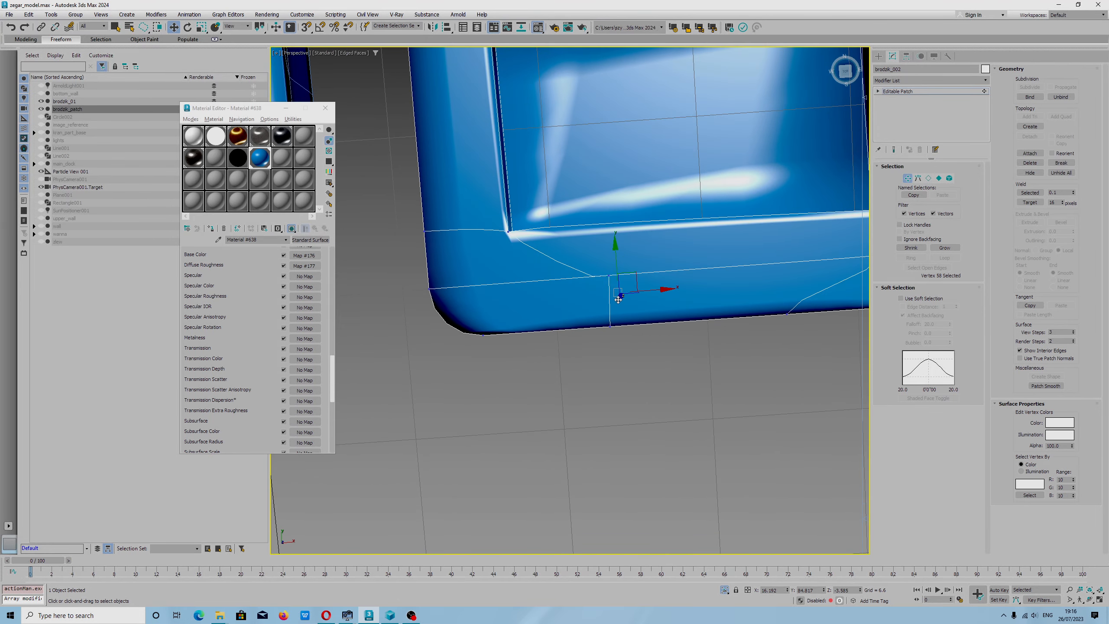
pyautogui.click(609, 276)
pyautogui.moveTo(610, 295); pyautogui.dragTo(630, 282)
pyautogui.keyDown('alt'); pyautogui.moveTo(564, 311); pyautogui.dragTo(642, 288, button='middle'); pyautogui.keyUp('alt')
pyautogui.hotkey('ctrl', 'z')
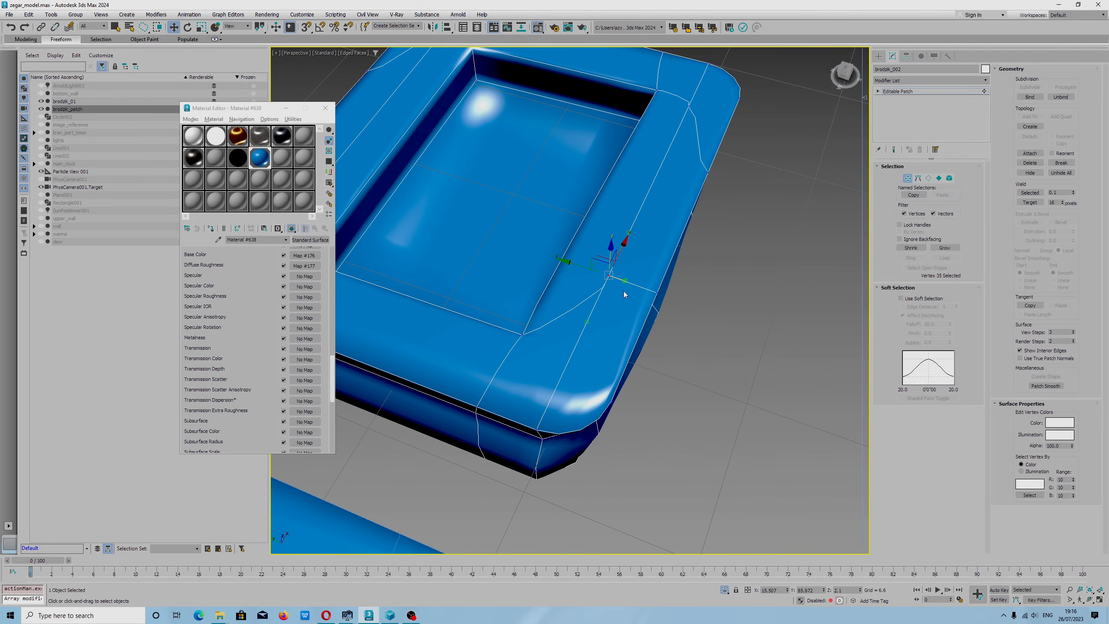
# Try pulling the rim-top vertex's handles on the outer side and along the rim, undoing each attempt.
pyautogui.moveTo(625, 280); pyautogui.dragTo(638, 223)
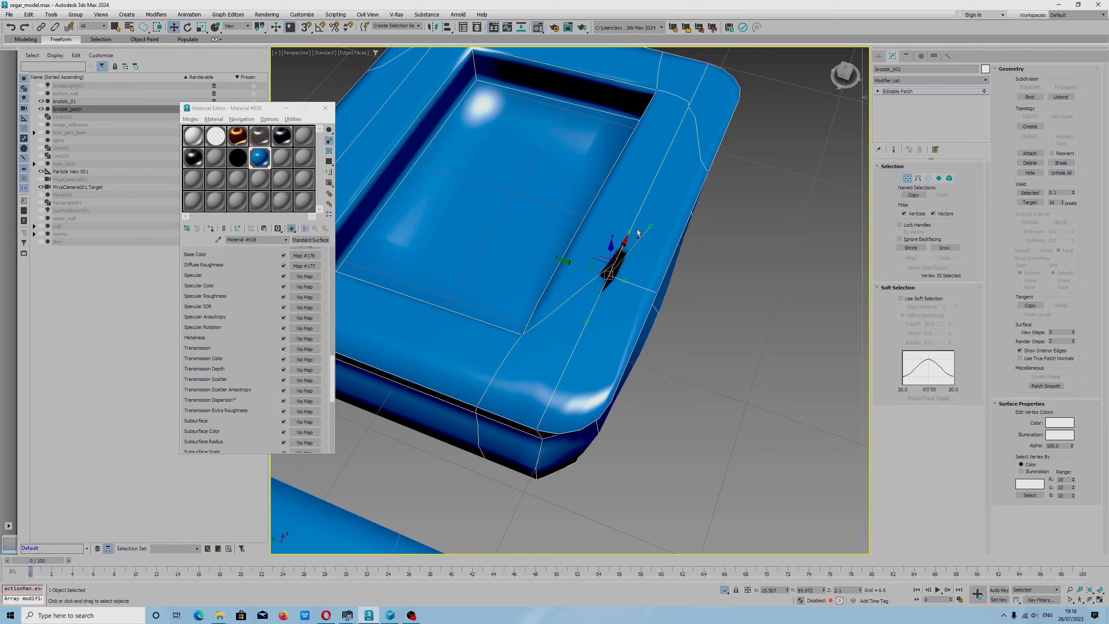
pyautogui.hotkey('ctrl', 'z')
pyautogui.moveTo(629, 235); pyautogui.dragTo(616, 144)
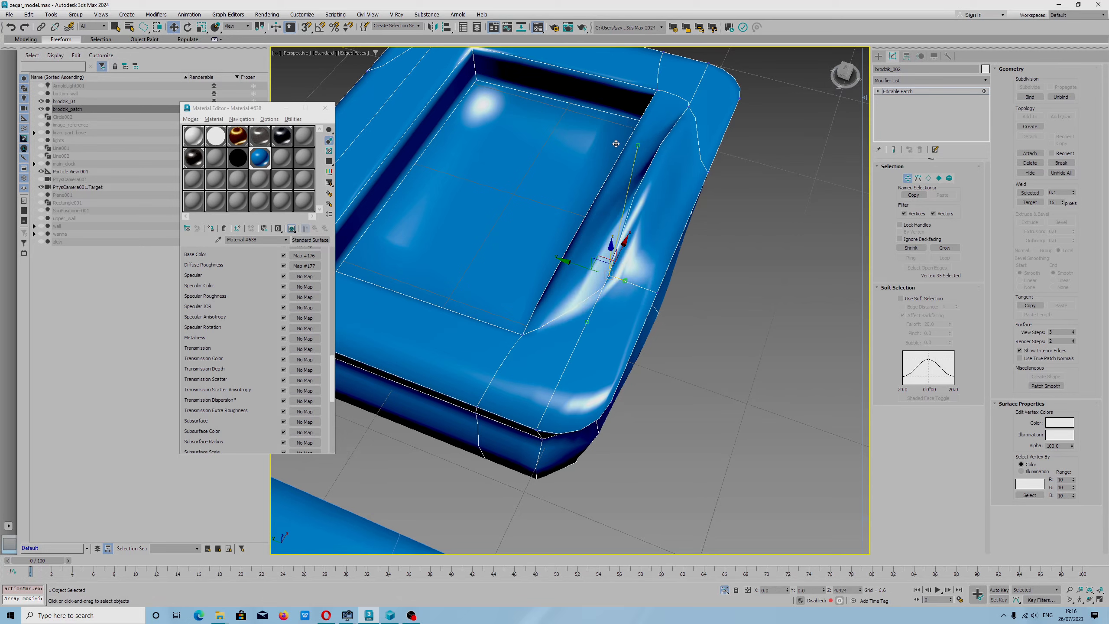
pyautogui.hotkey('ctrl', 'z')
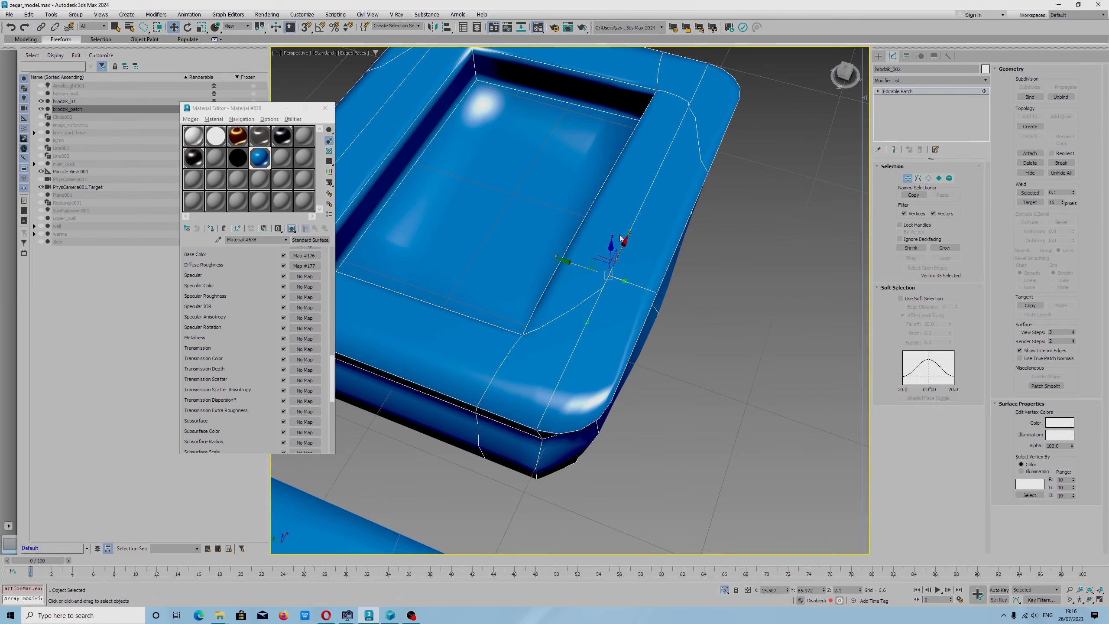
# Adjust the tangent handle running across the rim at the selected vertex and reselect that vertex.
pyautogui.moveTo(620, 283); pyautogui.dragTo(589, 270)
pyautogui.keyDown('alt'); pyautogui.moveTo(599, 311); pyautogui.dragTo(598, 230, button='middle'); pyautogui.keyUp('alt')
pyautogui.moveTo(634, 299)
pyautogui.keyDown('alt'); pyautogui.mouseDown(button='middle')
pyautogui.moveTo(640, 325)
pyautogui.moveTo(620, 284)
pyautogui.mouseUp(button='middle'); pyautogui.keyUp('alt')
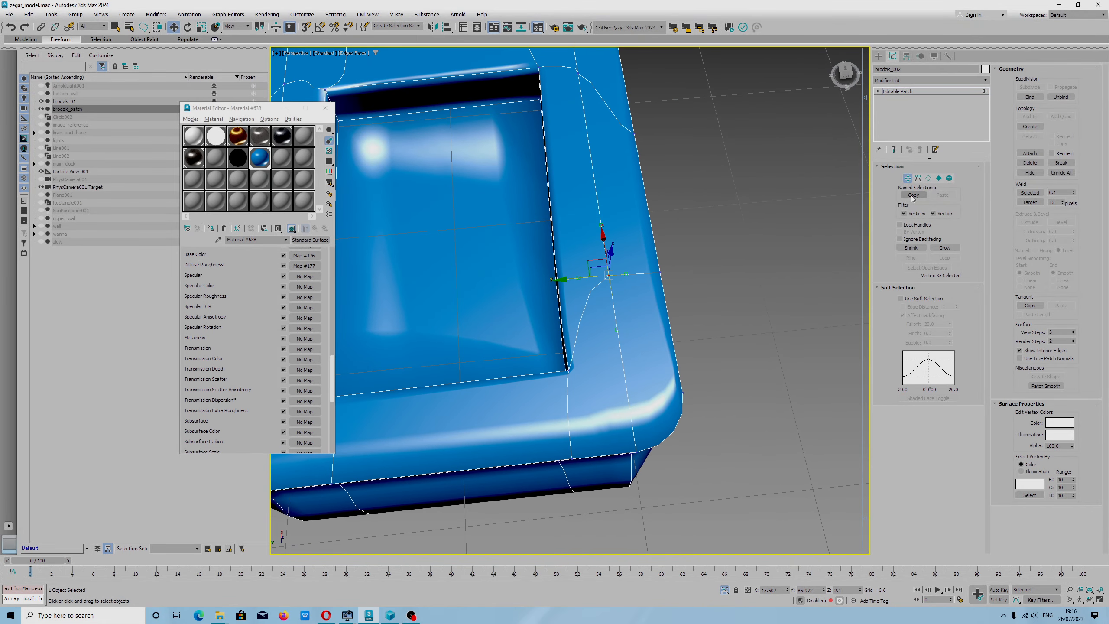
pyautogui.click(620, 283)
pyautogui.click(609, 276)
pyautogui.keyDown('alt'); pyautogui.moveTo(617, 303); pyautogui.dragTo(613, 311, button='middle'); pyautogui.keyUp('alt')
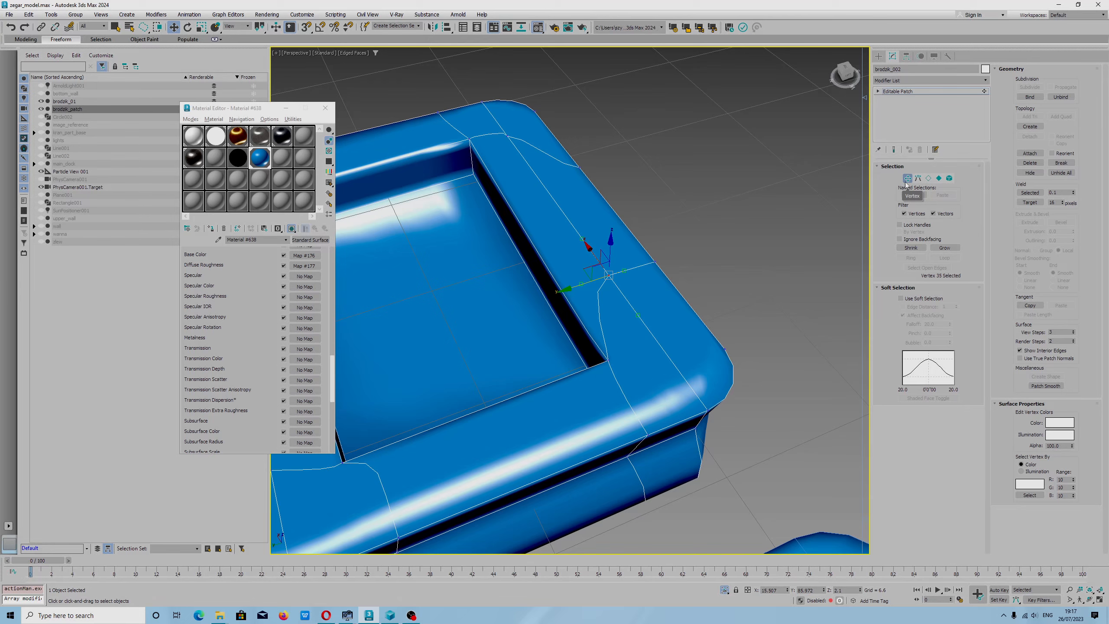
# Move the rim-top vertex along the rim until it lines up with the adjacent recess corner.
pyautogui.moveTo(595, 254); pyautogui.dragTo(647, 315)
pyautogui.keyDown('alt'); pyautogui.moveTo(647, 315); pyautogui.dragTo(701, 331, button='middle'); pyautogui.keyUp('alt')
pyautogui.moveTo(701, 331)
pyautogui.mouseDown()
pyautogui.moveTo(679, 297)
pyautogui.moveTo(700, 363)
pyautogui.moveTo(698, 340)
pyautogui.mouseUp()
pyautogui.keyDown('alt'); pyautogui.moveTo(698, 340); pyautogui.dragTo(645, 369, button='middle'); pyautogui.keyUp('alt')
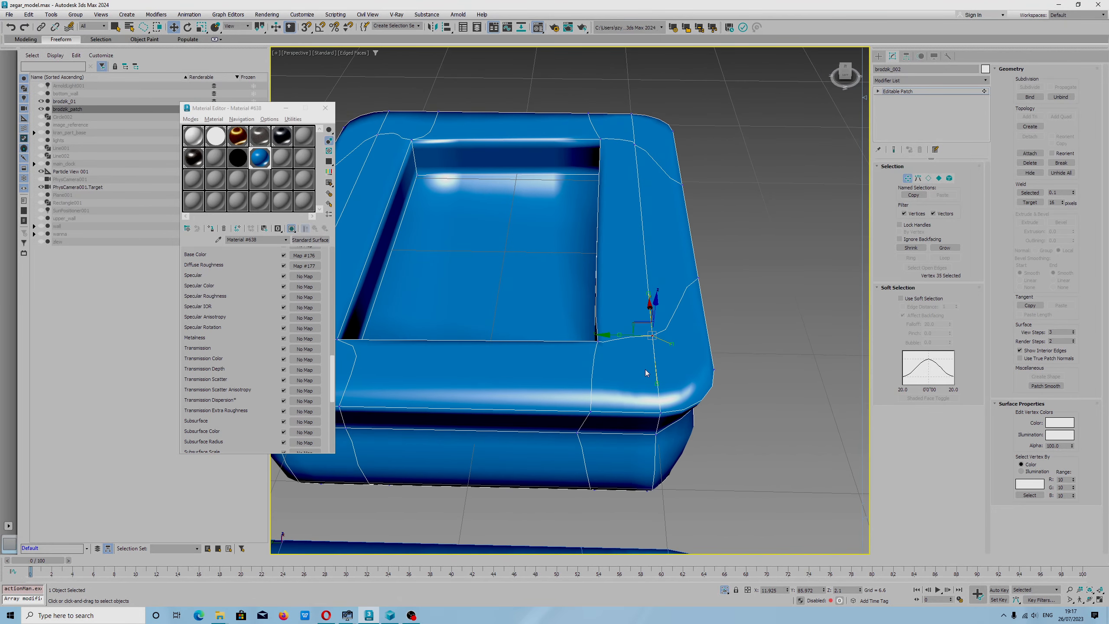
# Adjust the moved vertex's tangent handle on the side facing the recess corner.
pyautogui.click(623, 347)
pyautogui.click(654, 340)
pyautogui.moveTo(619, 335)
pyautogui.mouseDown()
pyautogui.moveTo(622, 351)
pyautogui.moveTo(597, 336)
pyautogui.moveTo(636, 339)
pyautogui.moveTo(623, 343)
pyautogui.mouseUp()
pyautogui.keyDown('alt'); pyautogui.moveTo(629, 354); pyautogui.dragTo(643, 389, button='middle'); pyautogui.keyUp('alt')
# Select the rim-top vertex beside another recess corner and adjust its tangent handle toward the recess.
pyautogui.scroll(-3, 643, 389)
pyautogui.keyDown('alt'); pyautogui.moveTo(629, 153); pyautogui.dragTo(620, 235, button='middle'); pyautogui.keyUp('alt')
pyautogui.moveTo(487, 144); pyautogui.dragTo(628, 344, button='middle')
pyautogui.click(557, 268)
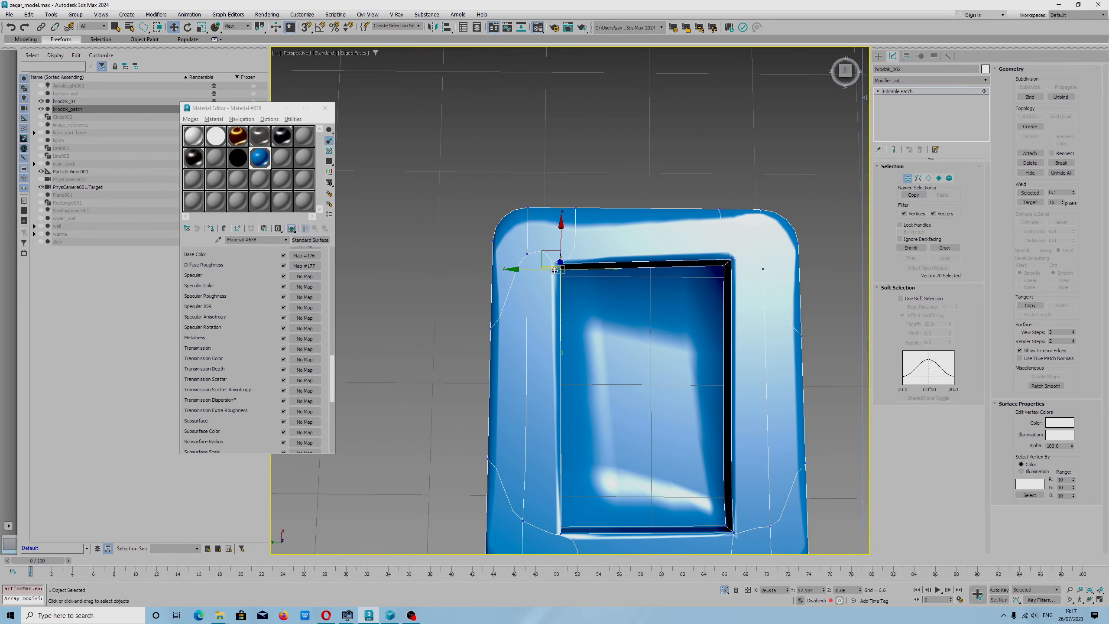
pyautogui.click(528, 258)
pyautogui.moveTo(551, 252); pyautogui.dragTo(540, 262)
# Select the three vertices of one vertical edge line on the outer wall and shift them sideways along the wall.
pyautogui.moveTo(520, 324); pyautogui.dragTo(716, 250, button='middle')
pyautogui.click(732, 244)
pyautogui.keyDown('ctrl'); pyautogui.click(735, 263); pyautogui.keyUp('ctrl')
pyautogui.keyDown('ctrl'); pyautogui.click(730, 303); pyautogui.keyUp('ctrl')
pyautogui.moveTo(698, 266); pyautogui.dragTo(647, 265)
pyautogui.moveTo(792, 250); pyautogui.dragTo(532, 302, button='middle')
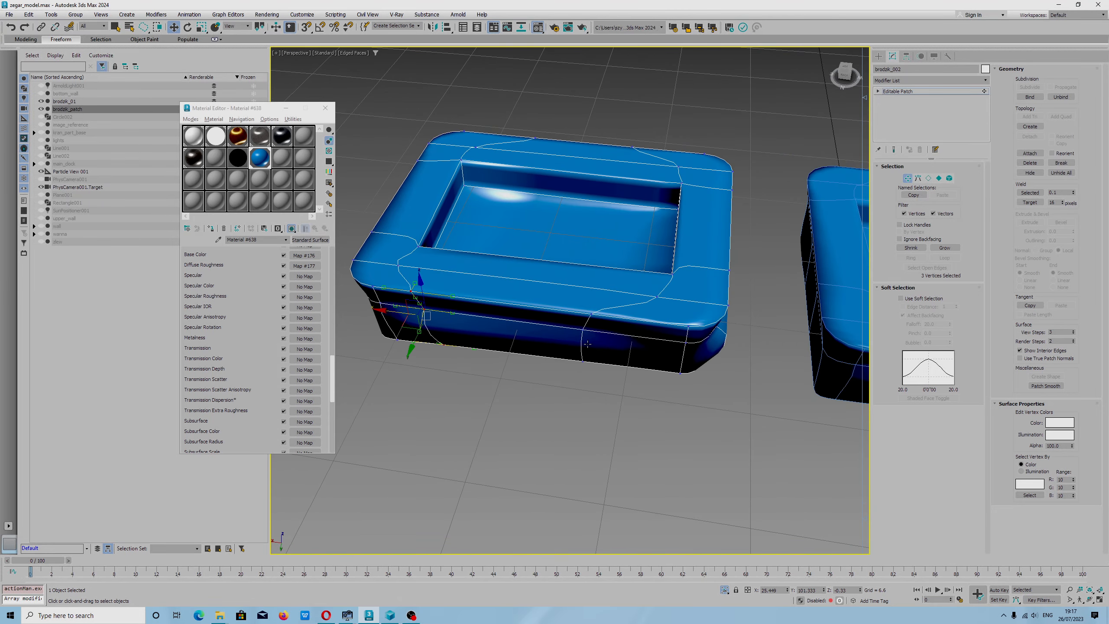
# Select the three vertices of the wall's other vertical edge line and shift them toward the nearer corner.
pyautogui.click(593, 314)
pyautogui.keyDown('ctrl'); pyautogui.click(584, 362); pyautogui.keyUp('ctrl')
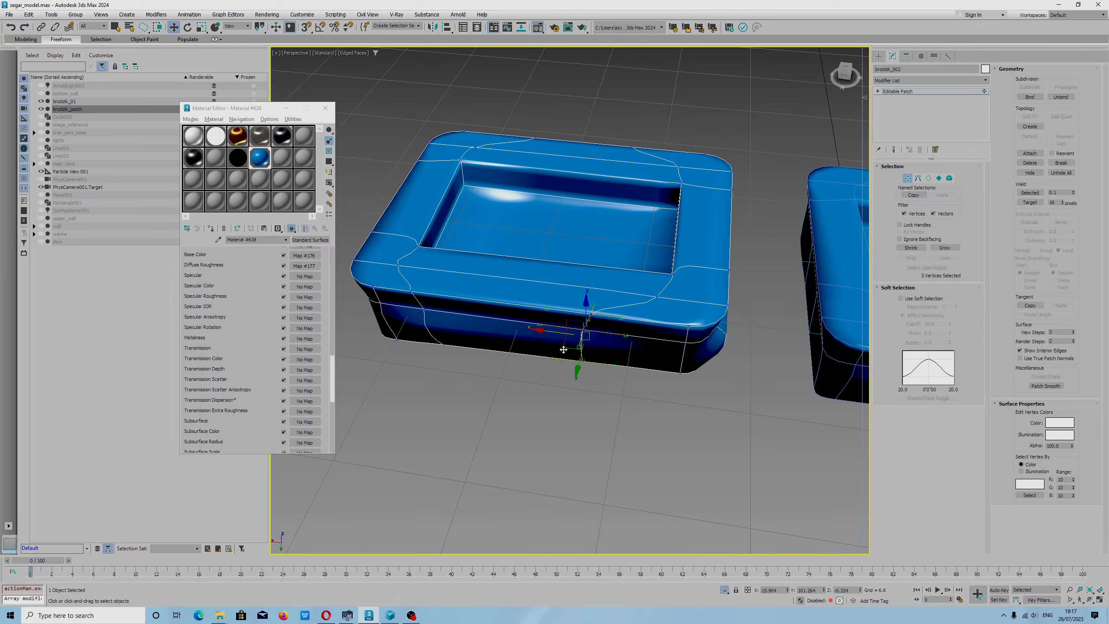
pyautogui.moveTo(555, 333); pyautogui.dragTo(595, 342)
pyautogui.keyDown('alt'); pyautogui.moveTo(595, 336); pyautogui.dragTo(602, 289, button='middle'); pyautogui.keyUp('alt')
# Leave vertex editing and set the patch surface's View Steps to 4.
pyautogui.click(907, 178)
pyautogui.keyDown('alt'); pyautogui.moveTo(544, 354); pyautogui.dragTo(498, 415, button='middle'); pyautogui.keyUp('alt')
pyautogui.moveTo(725, 401); pyautogui.dragTo(704, 379, button='middle')
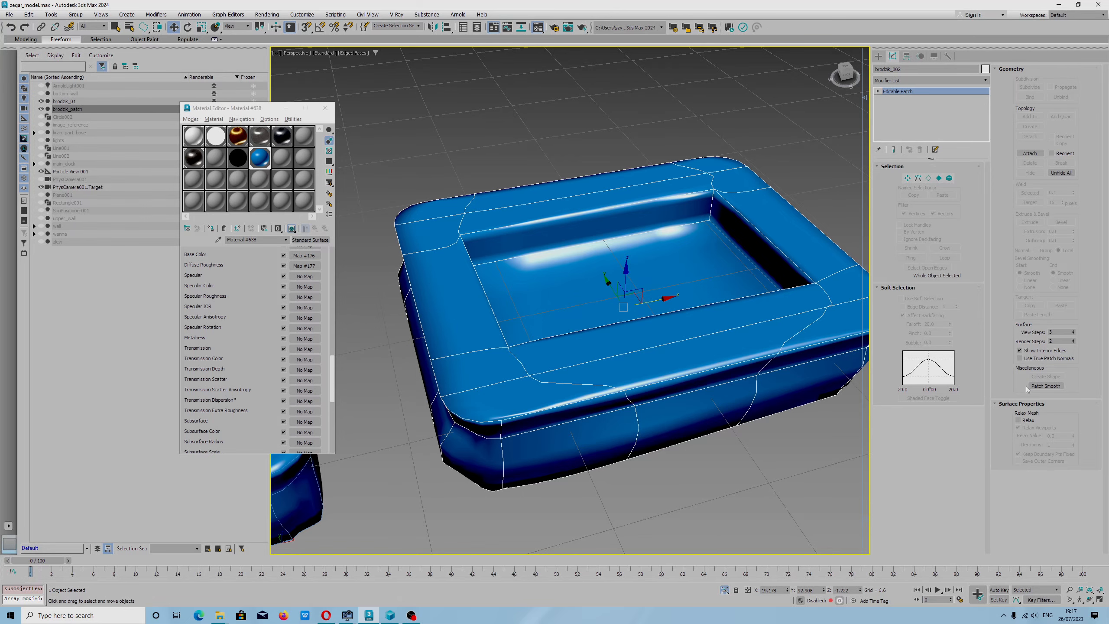
pyautogui.click(1073, 330)
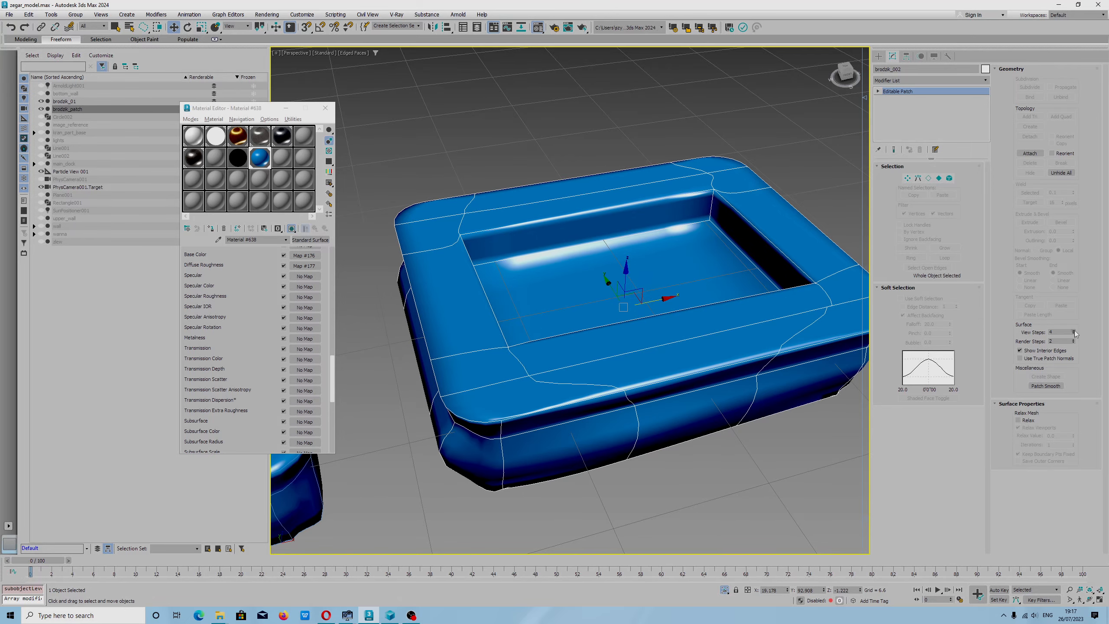
pyautogui.keyDown('alt'); pyautogui.moveTo(635, 359); pyautogui.dragTo(644, 387, button='middle'); pyautogui.keyUp('alt')
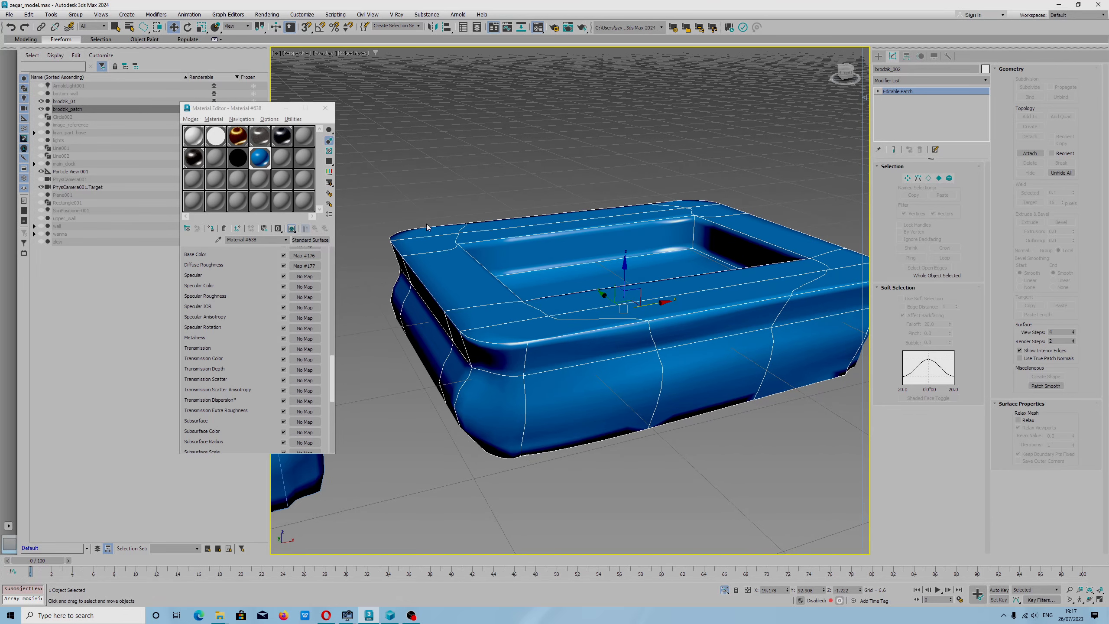
# Save the scene under its current file name, and undo and redo the last change.
pyautogui.click(9, 14)
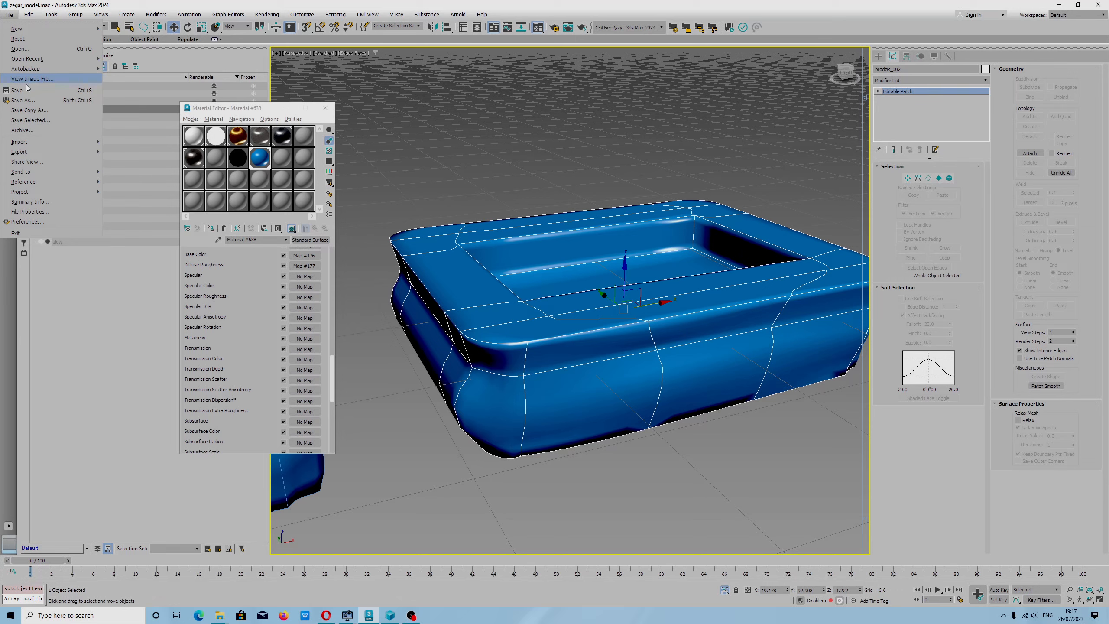
pyautogui.click(26, 89)
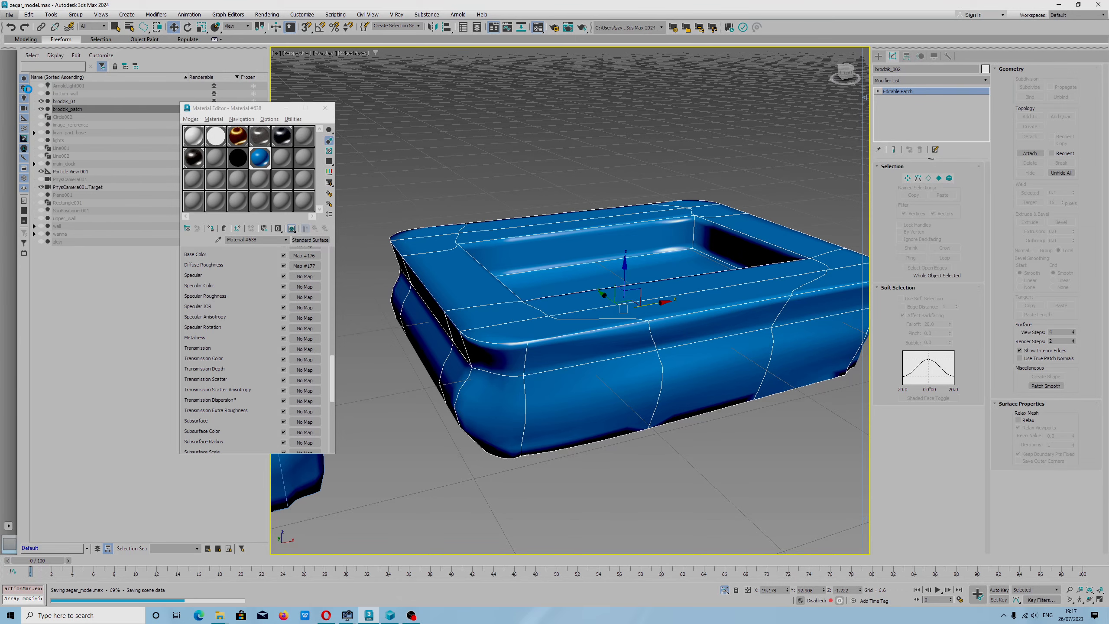
pyautogui.click(10, 26)
pyautogui.click(24, 27)
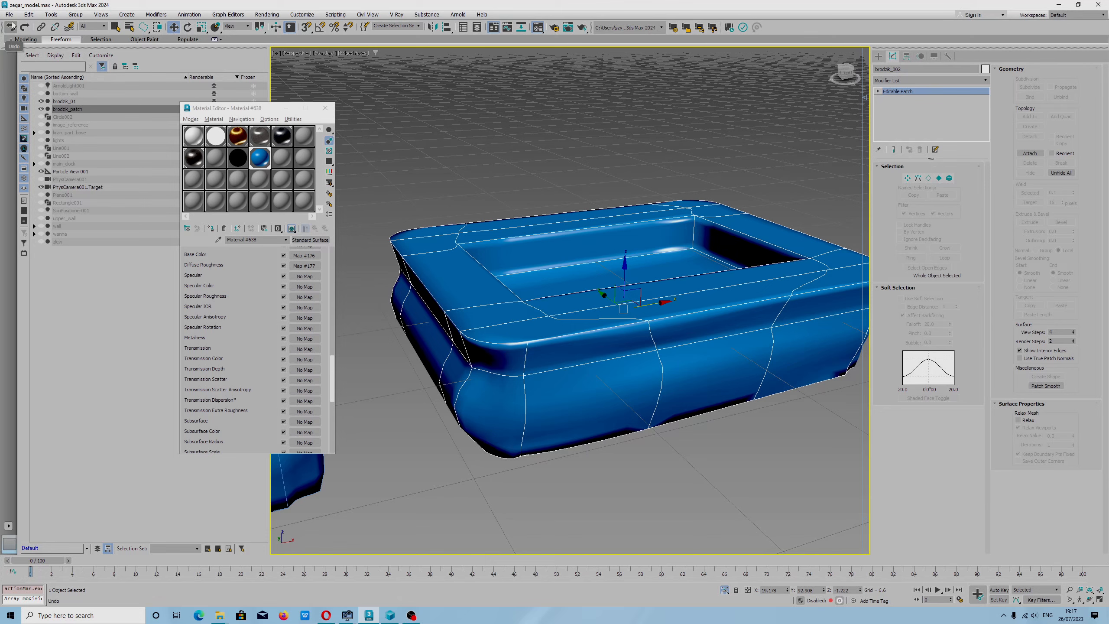
# Save the scene as toaleta polska 2023.max, overwriting the existing file.
pyautogui.click(9, 15)
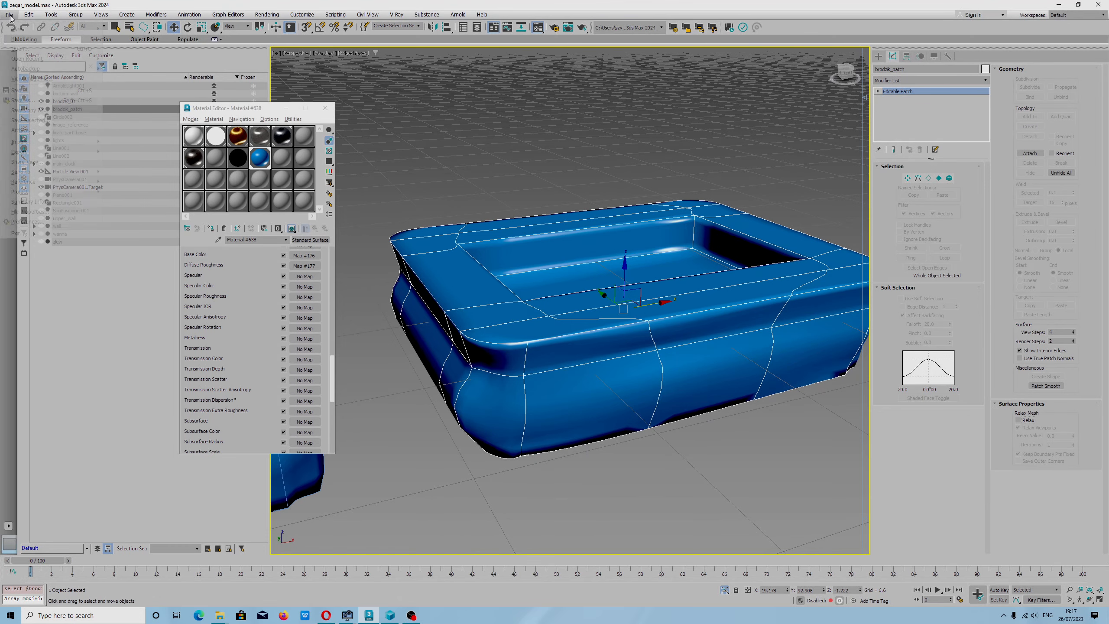
pyautogui.click(18, 90)
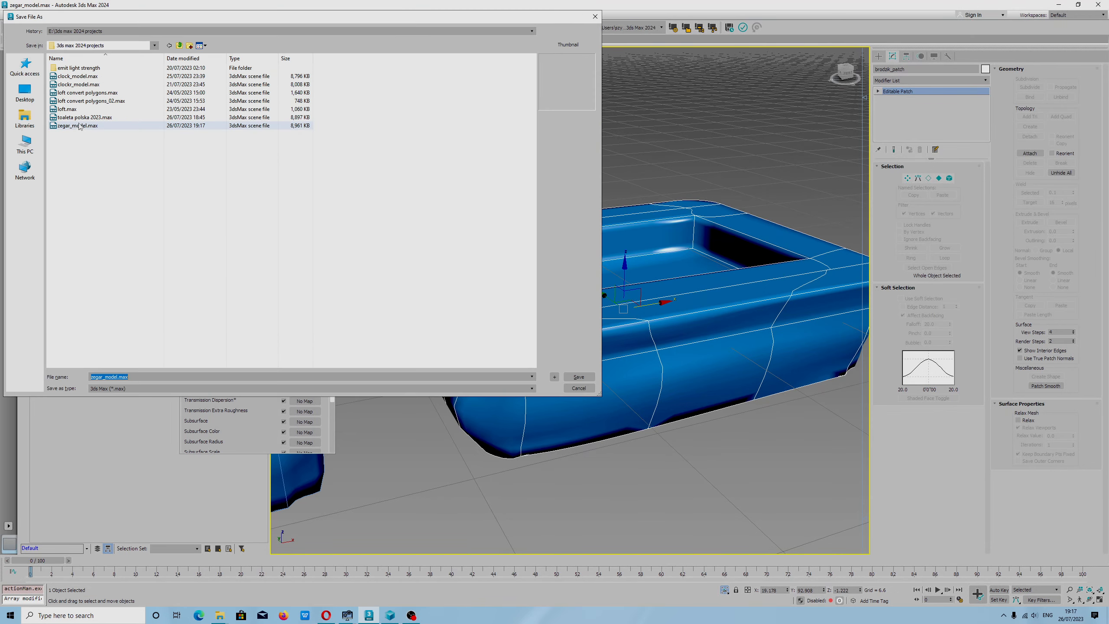
pyautogui.click(85, 117)
pyautogui.click(579, 377)
pyautogui.click(563, 316)
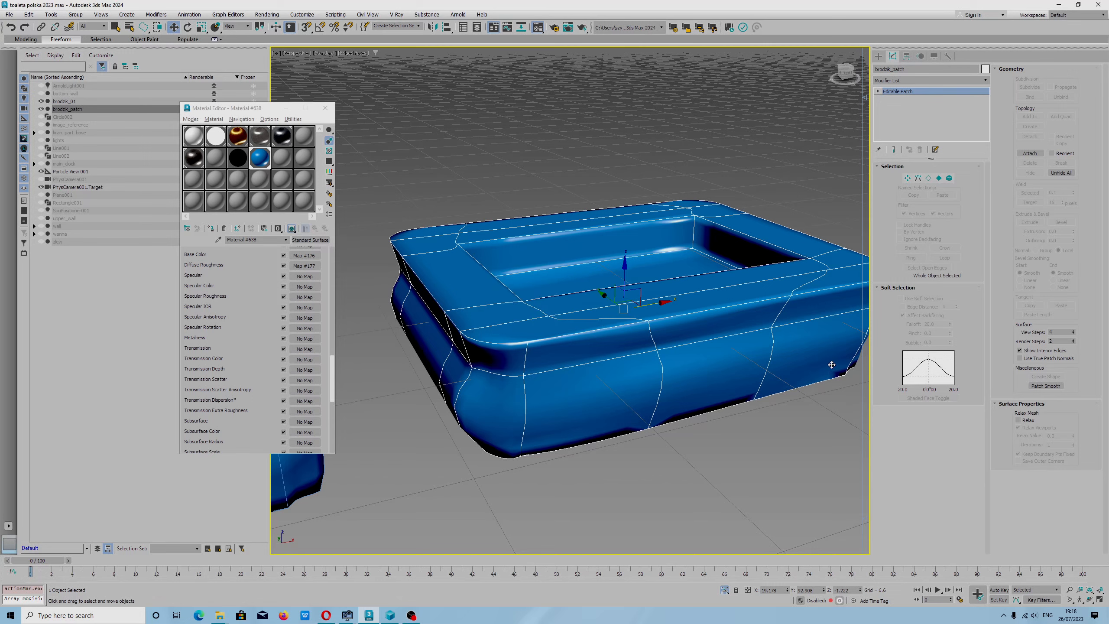
# Return to vertex editing, select the bottom vertex beside the outer wall's corner and adjust its tangent handle.
pyautogui.keyDown('alt'); pyautogui.moveTo(825, 361); pyautogui.dragTo(742, 319, button='middle'); pyautogui.keyUp('alt')
pyautogui.click(908, 178)
pyautogui.click(763, 297)
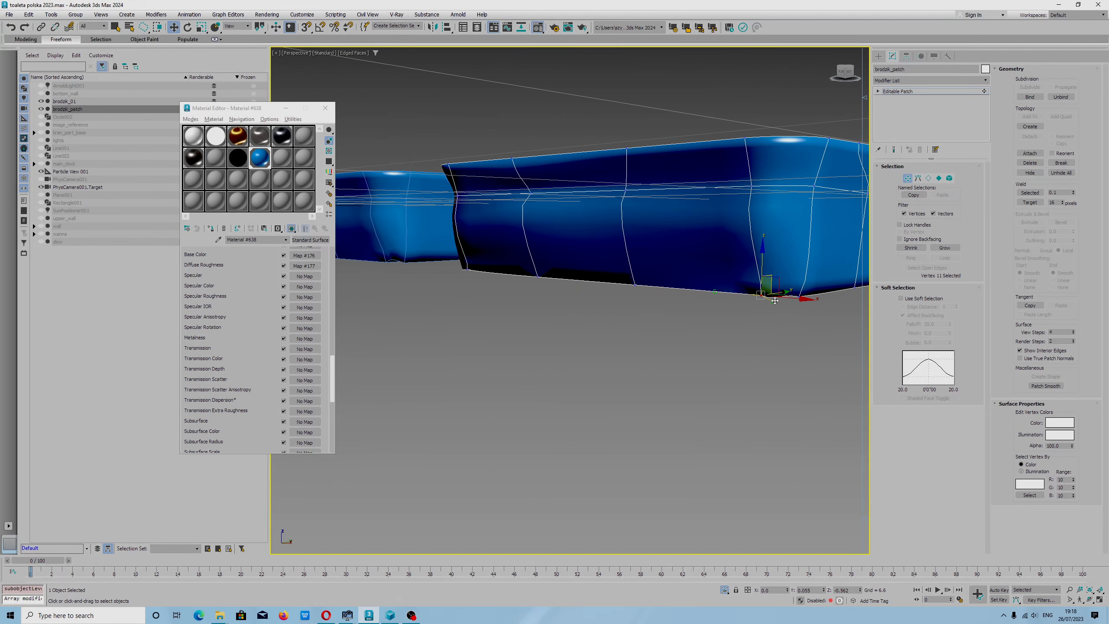
pyautogui.keyDown('alt'); pyautogui.moveTo(797, 250); pyautogui.dragTo(817, 227, button='middle'); pyautogui.keyUp('alt')
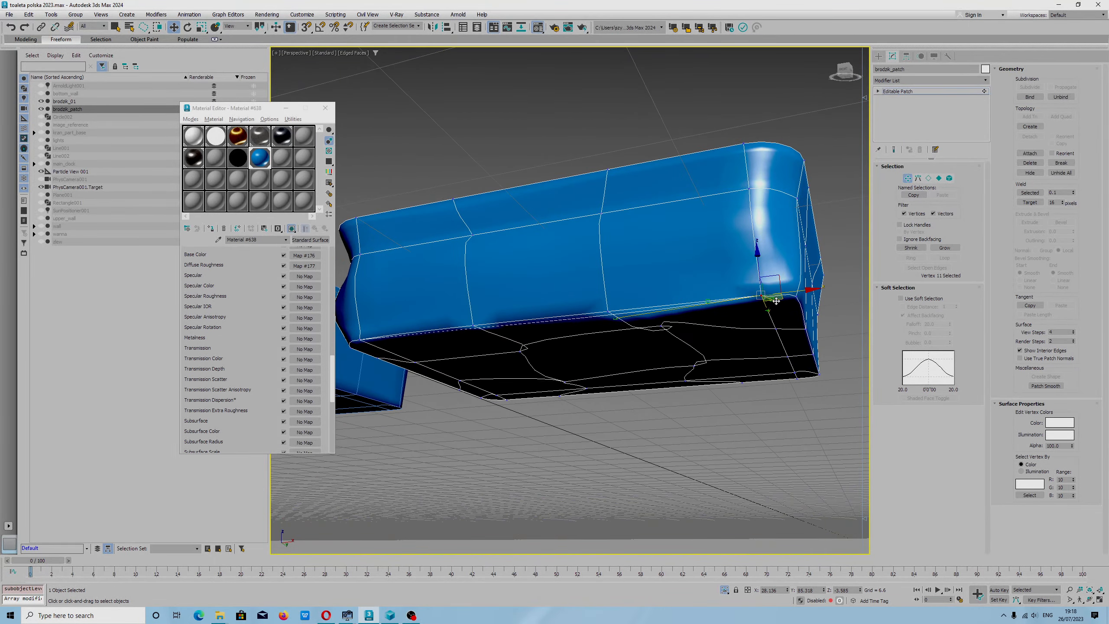
pyautogui.keyDown('alt'); pyautogui.moveTo(728, 305); pyautogui.dragTo(599, 312, button='middle'); pyautogui.keyUp('alt')
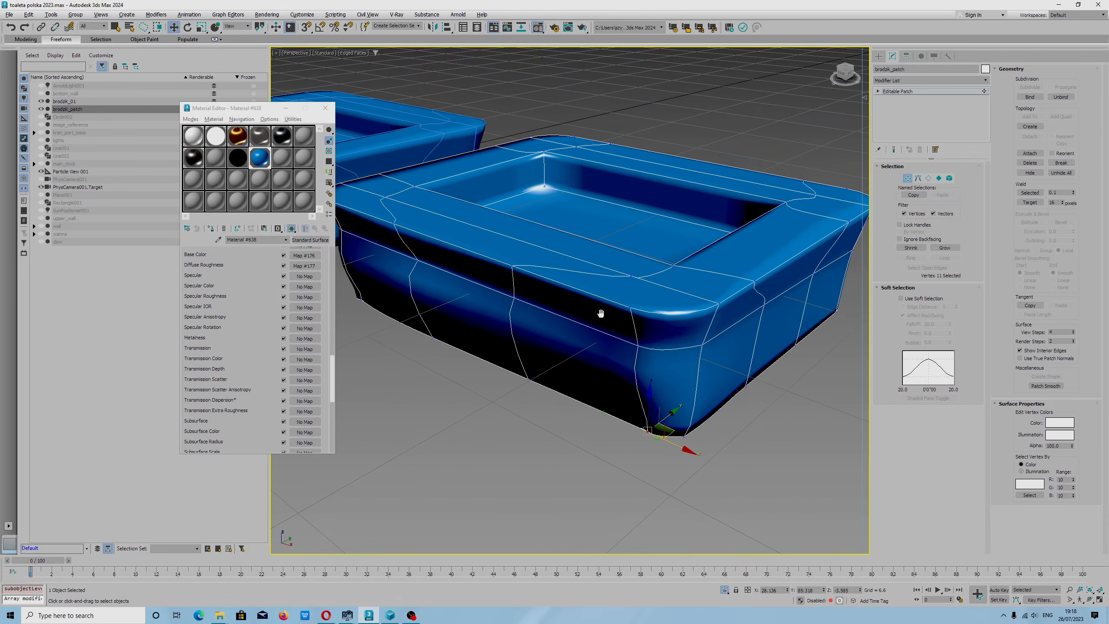
# Examine the tray's rim in vertex editing, selecting vertices near its corners to check their tangent handles.
pyautogui.press('1')
pyautogui.keyDown('alt'); pyautogui.moveTo(741, 232); pyautogui.dragTo(765, 270, button='middle'); pyautogui.keyUp('alt')
pyautogui.click(908, 178)
pyautogui.click(801, 182)
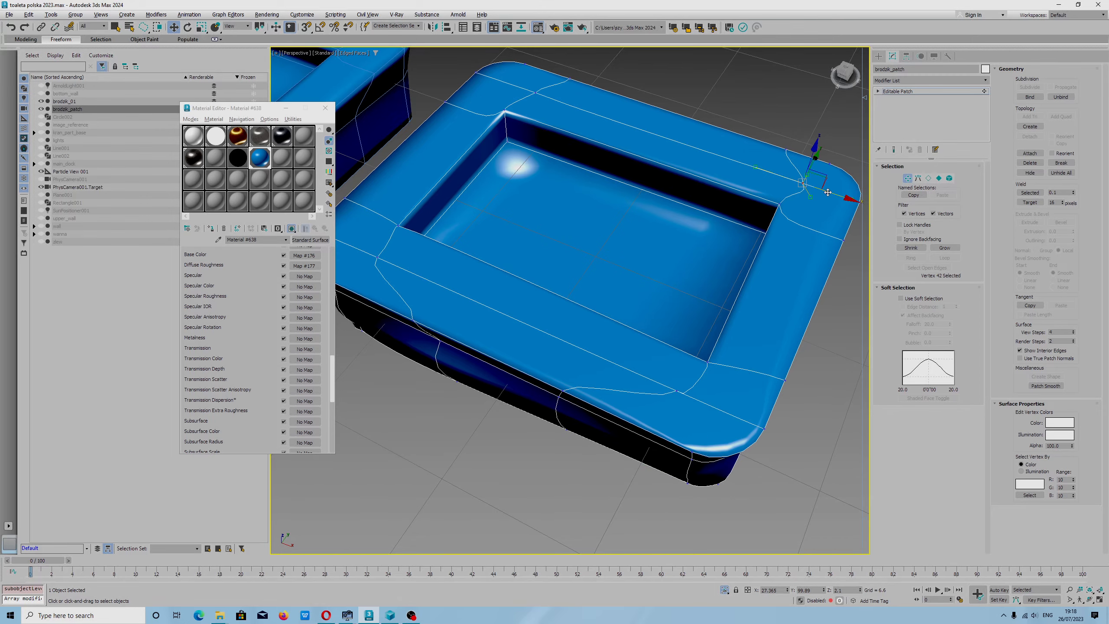
pyautogui.keyDown('alt'); pyautogui.moveTo(827, 190); pyautogui.dragTo(814, 222, button='middle'); pyautogui.keyUp('alt')
pyautogui.click(798, 206)
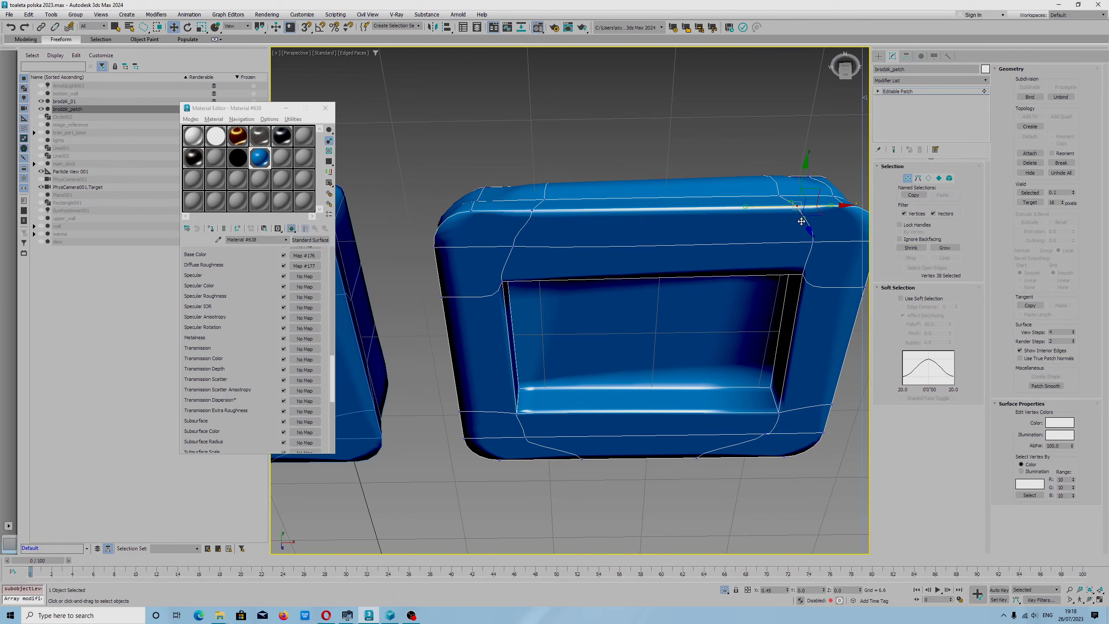
pyautogui.click(532, 211)
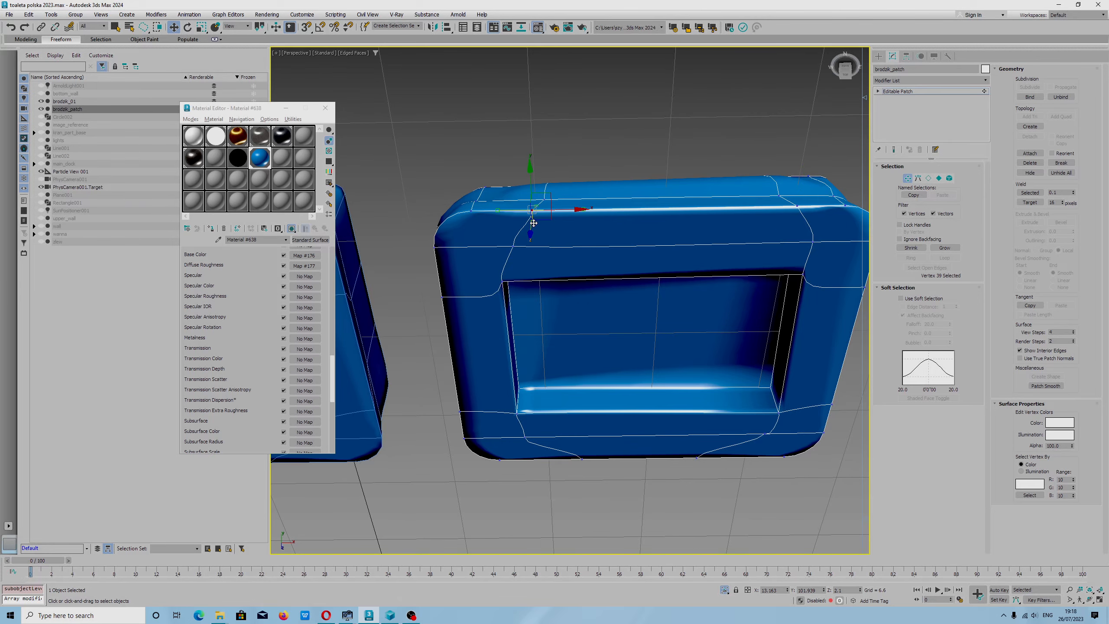
pyautogui.keyDown('alt'); pyautogui.moveTo(533, 223); pyautogui.dragTo(593, 196, button='middle'); pyautogui.keyUp('alt')
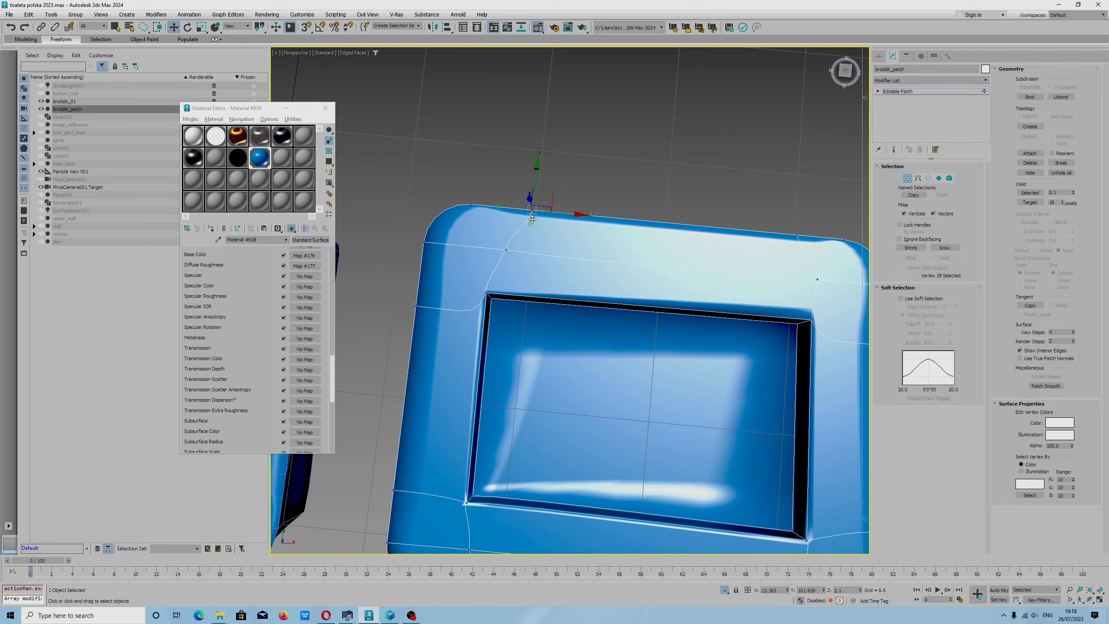
# Select the rim vertex diagonally outside a recess corner and shift its tangent handle slightly, then deselect it.
pyautogui.click(505, 250)
pyautogui.moveTo(488, 280); pyautogui.dragTo(480, 279)
pyautogui.keyDown('alt'); pyautogui.moveTo(593, 281); pyautogui.dragTo(609, 260, button='middle'); pyautogui.keyUp('alt')
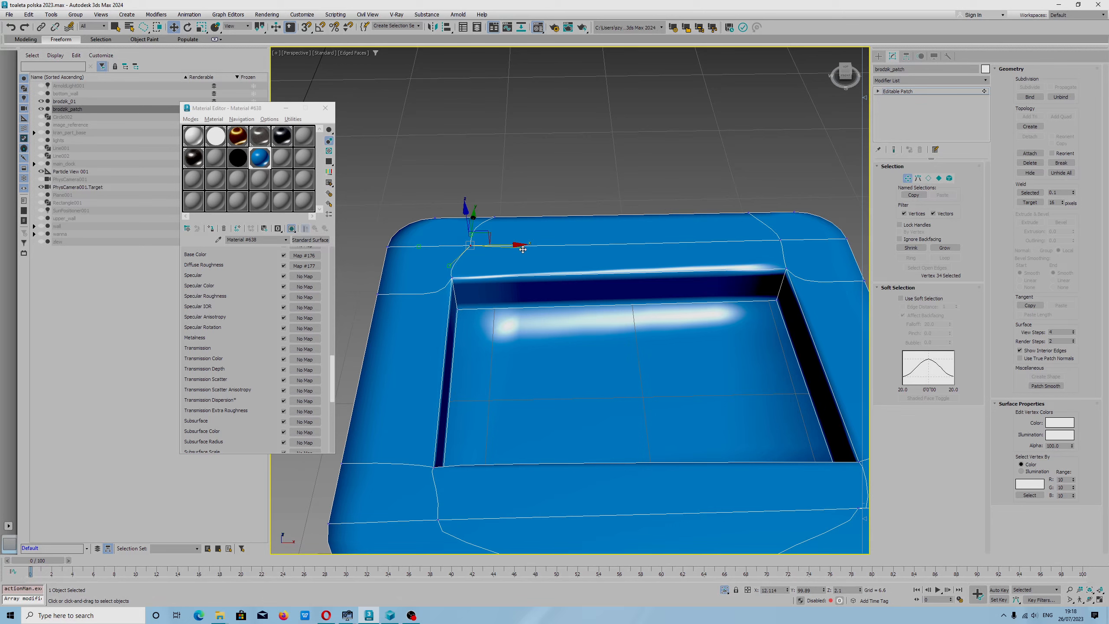
pyautogui.scroll(3, 439, 248)
pyautogui.scroll(-1, 513, 232)
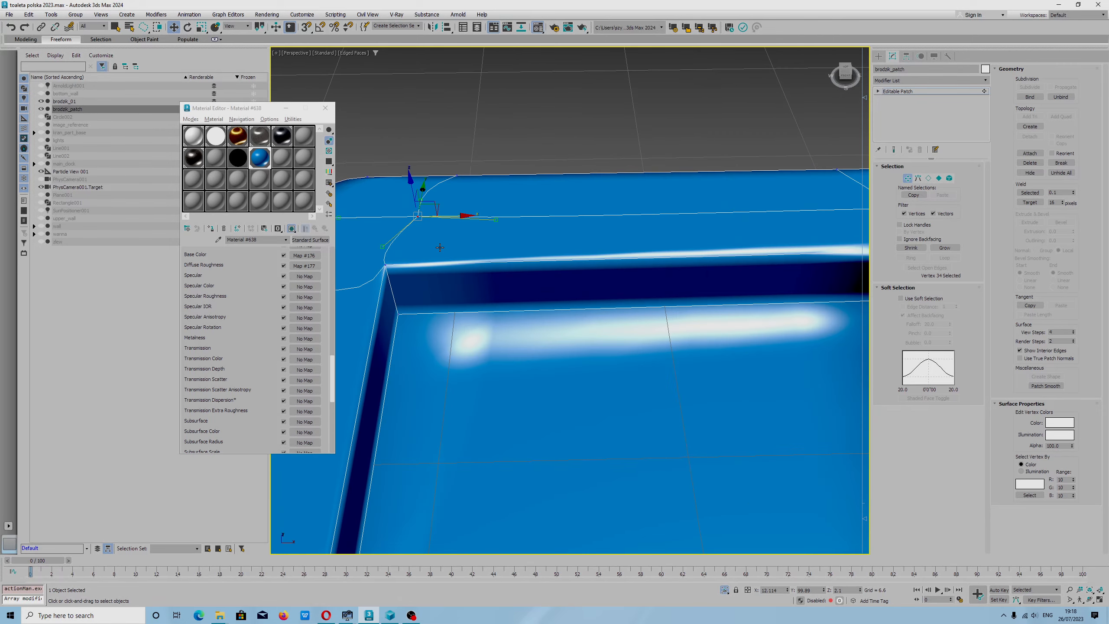
pyautogui.keyDown('alt'); pyautogui.moveTo(539, 227); pyautogui.dragTo(574, 272, button='middle'); pyautogui.keyUp('alt')
pyautogui.scroll(2, 572, 305)
pyautogui.click(586, 265)
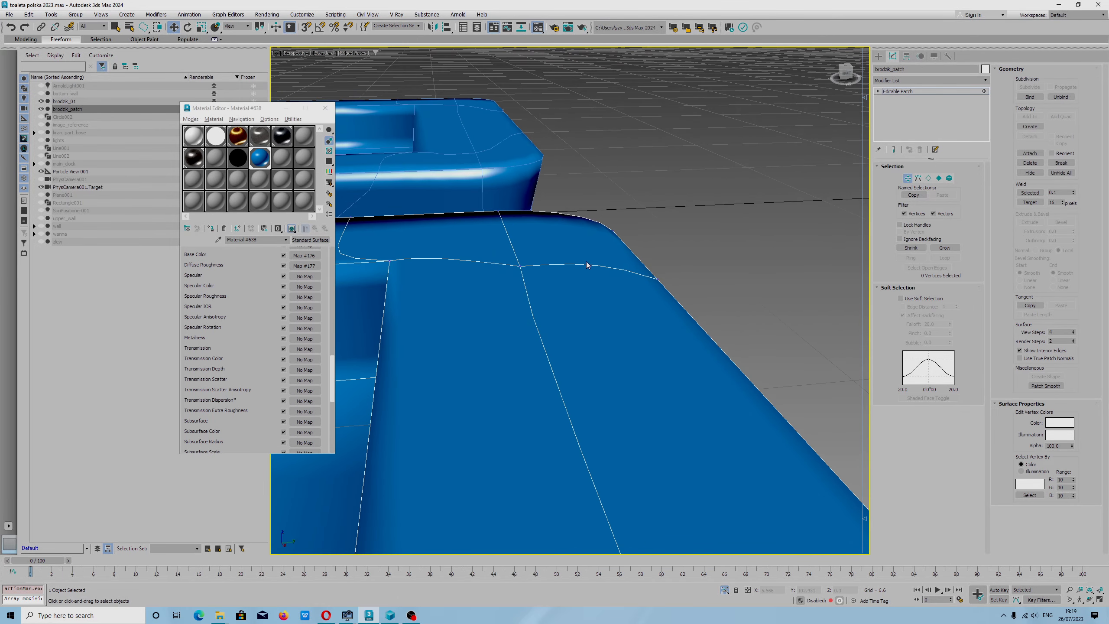
# Reselect the vertex in the middle of the rim's corner and adjust the tangent handle running along the long side.
pyautogui.click(519, 265)
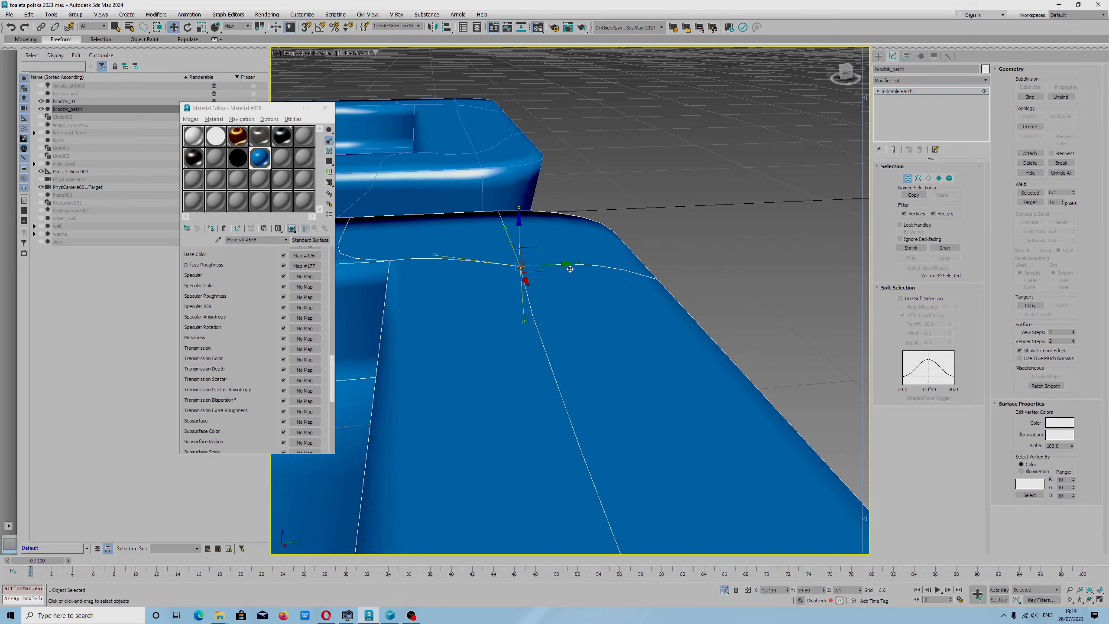
pyautogui.moveTo(563, 265); pyautogui.dragTo(561, 217)
pyautogui.keyDown('alt'); pyautogui.moveTo(580, 317); pyautogui.dragTo(556, 305, button='middle'); pyautogui.keyUp('alt')
pyautogui.moveTo(476, 303); pyautogui.dragTo(482, 265)
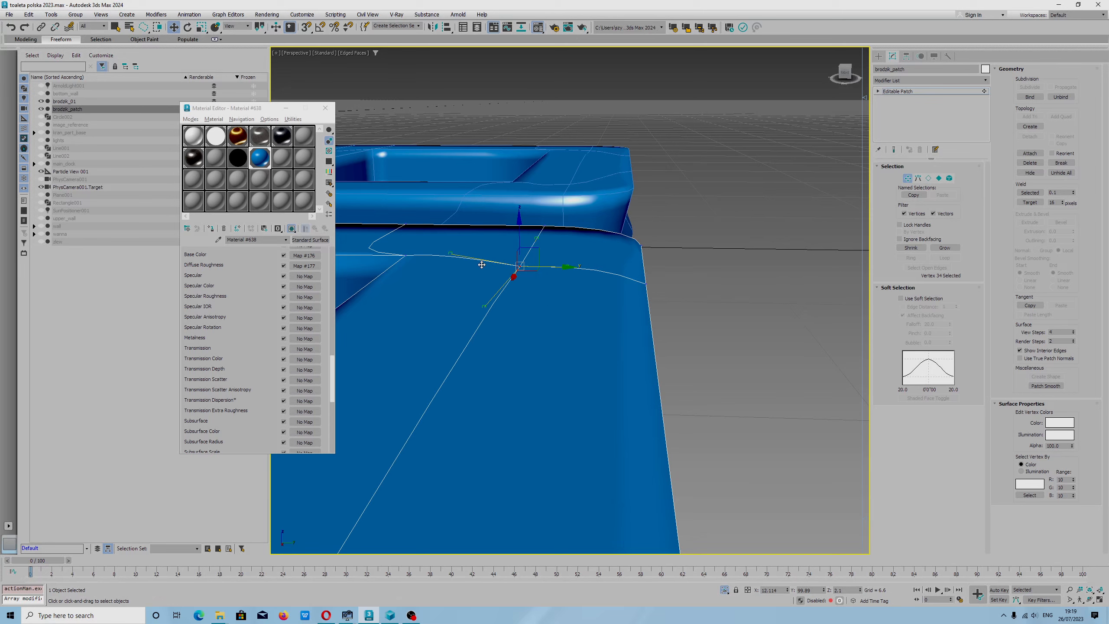
pyautogui.moveTo(491, 303)
pyautogui.mouseDown()
pyautogui.moveTo(483, 259)
pyautogui.moveTo(497, 292)
pyautogui.moveTo(488, 282)
pyautogui.moveTo(489, 306)
pyautogui.moveTo(482, 290)
pyautogui.moveTo(479, 322)
pyautogui.mouseUp()
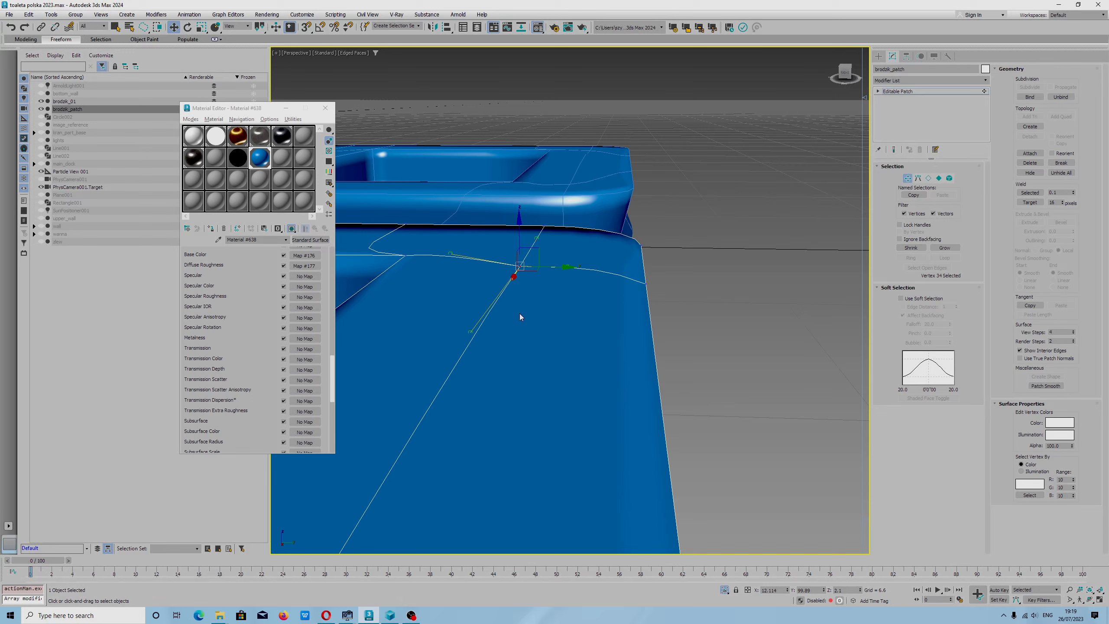
pyautogui.moveTo(472, 341); pyautogui.dragTo(484, 288)
# Try moving the same rim vertex's tangent handles sideways and upward to reshape the surface around the corner.
pyautogui.moveTo(516, 325)
pyautogui.keyDown('alt'); pyautogui.mouseDown(button='middle')
pyautogui.moveTo(481, 331)
pyautogui.moveTo(548, 326)
pyautogui.moveTo(534, 315)
pyautogui.mouseUp(button='middle'); pyautogui.keyUp('alt')
pyautogui.moveTo(418, 277); pyautogui.dragTo(426, 214)
pyautogui.keyDown('alt'); pyautogui.moveTo(537, 301); pyautogui.dragTo(482, 257, button='middle'); pyautogui.keyUp('alt')
pyautogui.moveTo(483, 258); pyautogui.dragTo(465, 248)
pyautogui.keyDown('alt'); pyautogui.moveTo(466, 248); pyautogui.dragTo(506, 284, button='middle'); pyautogui.keyUp('alt')
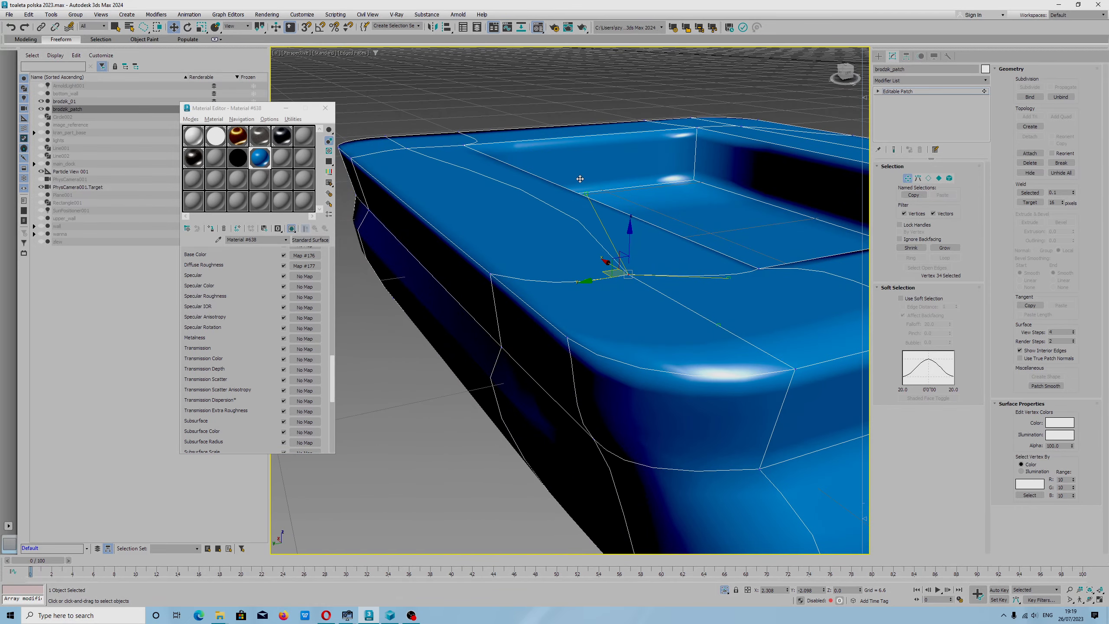
pyautogui.moveTo(546, 225)
pyautogui.mouseDown()
pyautogui.moveTo(544, 97)
pyautogui.moveTo(547, 230)
pyautogui.mouseUp()
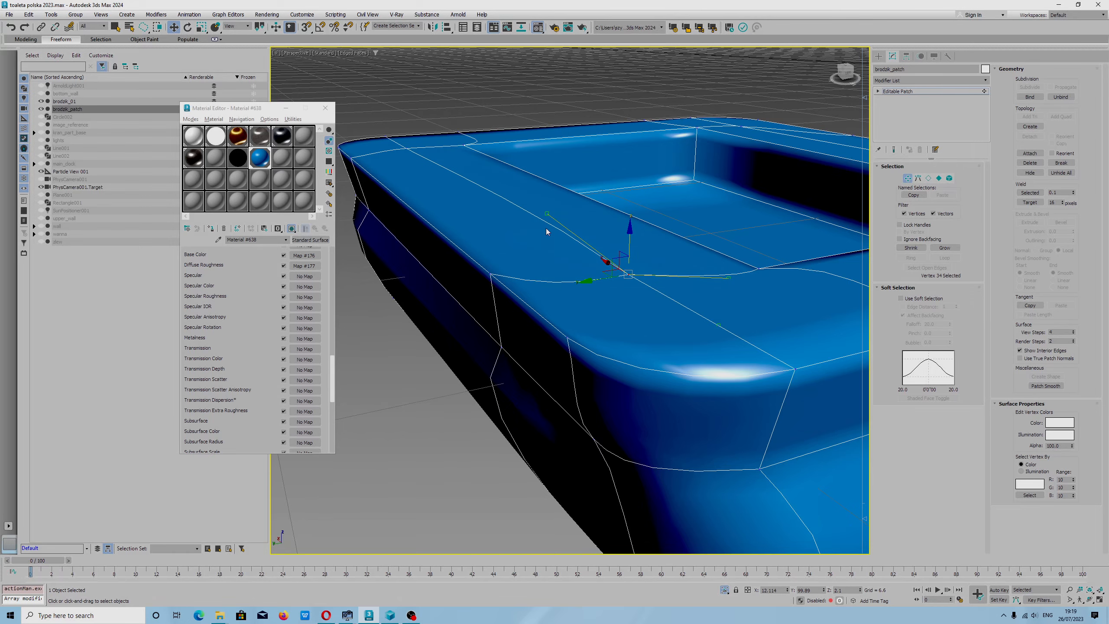
pyautogui.keyDown('alt'); pyautogui.moveTo(547, 253); pyautogui.dragTo(516, 241, button='middle'); pyautogui.keyUp('alt')
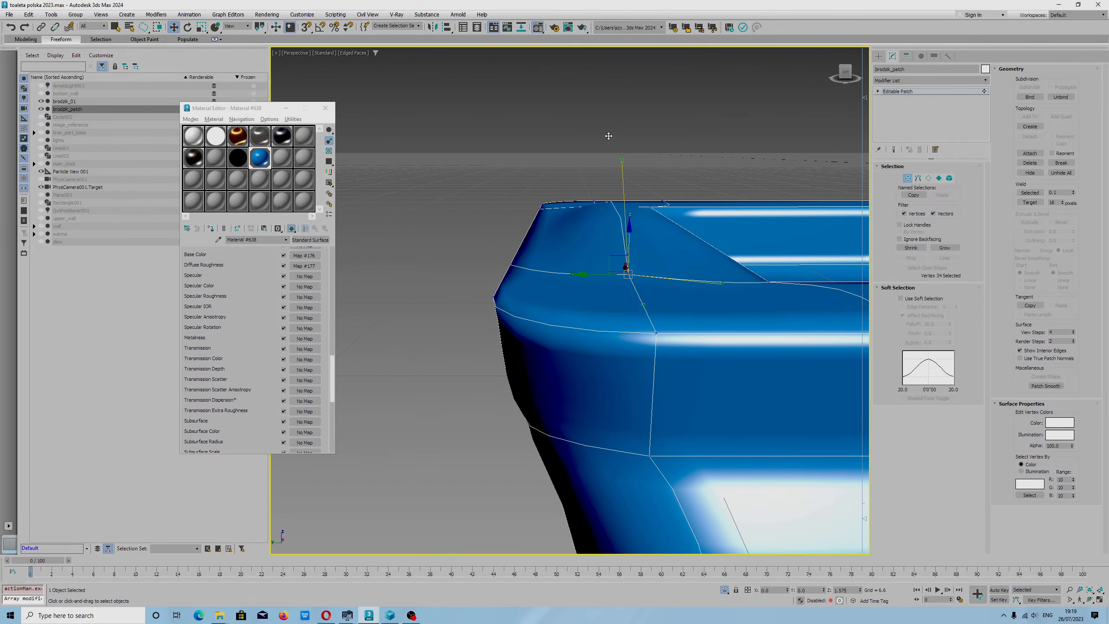
# Try raising the two corner vertices along one side of the rim together, and undo the move.
pyautogui.keyDown('alt'); pyautogui.moveTo(611, 202); pyautogui.dragTo(640, 359, button='middle'); pyautogui.keyUp('alt')
pyautogui.scroll(-5, 669, 327)
pyautogui.click(640, 359)
pyautogui.click(593, 341)
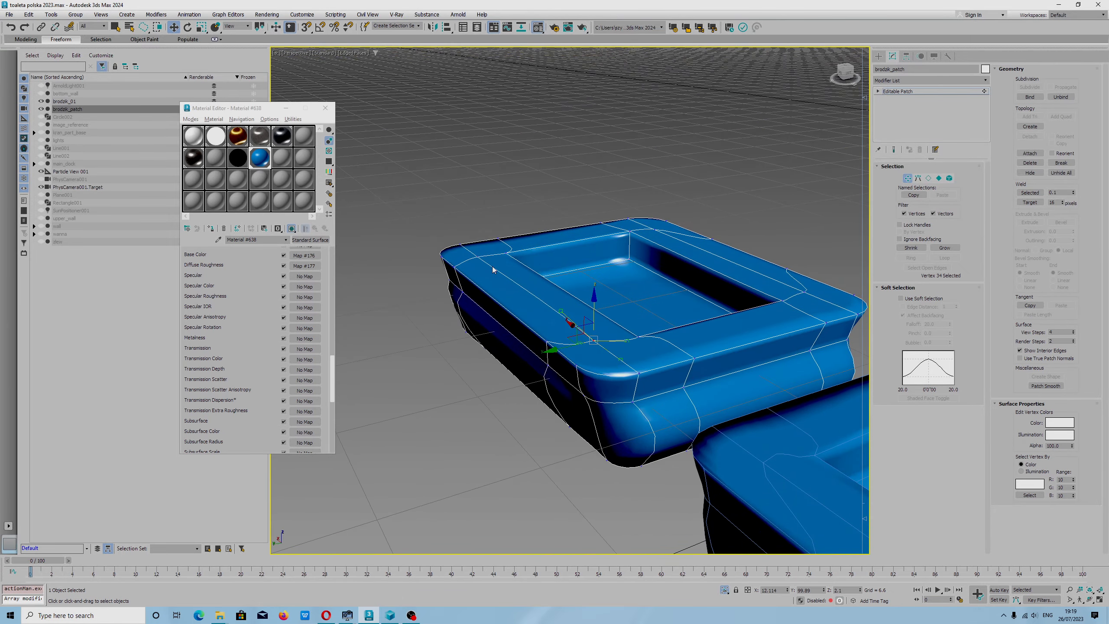
pyautogui.keyDown('ctrl'); pyautogui.click(478, 257); pyautogui.keyUp('ctrl')
pyautogui.moveTo(525, 257); pyautogui.dragTo(524, 237)
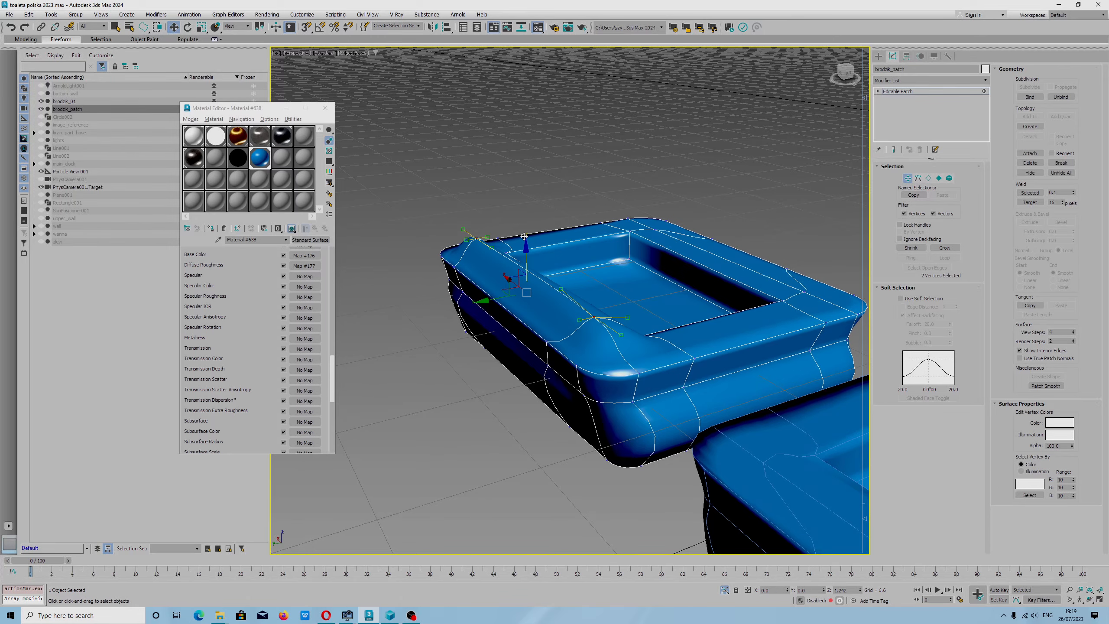
pyautogui.keyDown('alt'); pyautogui.moveTo(722, 338); pyautogui.dragTo(723, 371, button='middle'); pyautogui.keyUp('alt')
pyautogui.hotkey('ctrl', 'z')
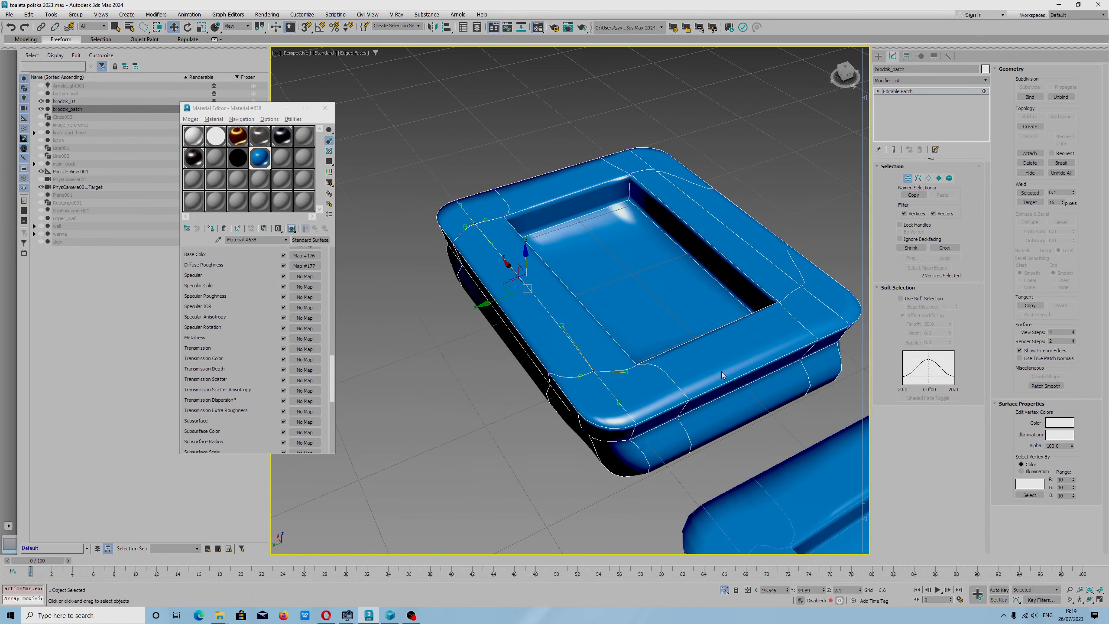
# Leave vertex editing, convert brodzik_patch to an Editable Poly and enter edge editing.
pyautogui.keyDown('alt'); pyautogui.moveTo(773, 337); pyautogui.dragTo(792, 335, button='middle'); pyautogui.keyUp('alt')
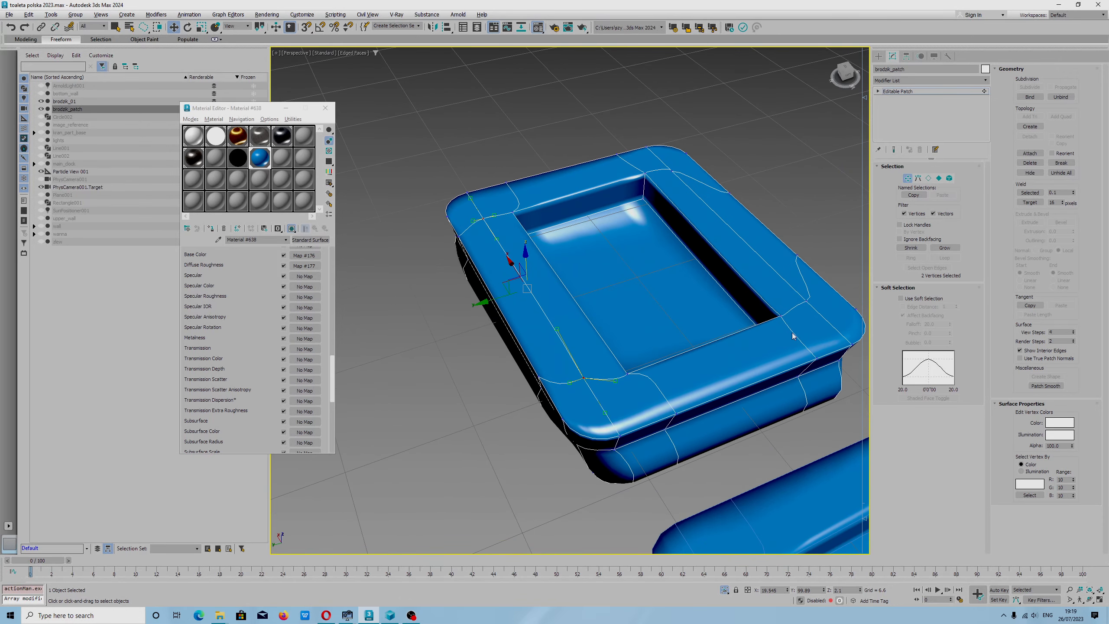
pyautogui.keyDown('alt'); pyautogui.moveTo(684, 387); pyautogui.dragTo(705, 367, button='middle'); pyautogui.keyUp('alt')
pyautogui.click(907, 178)
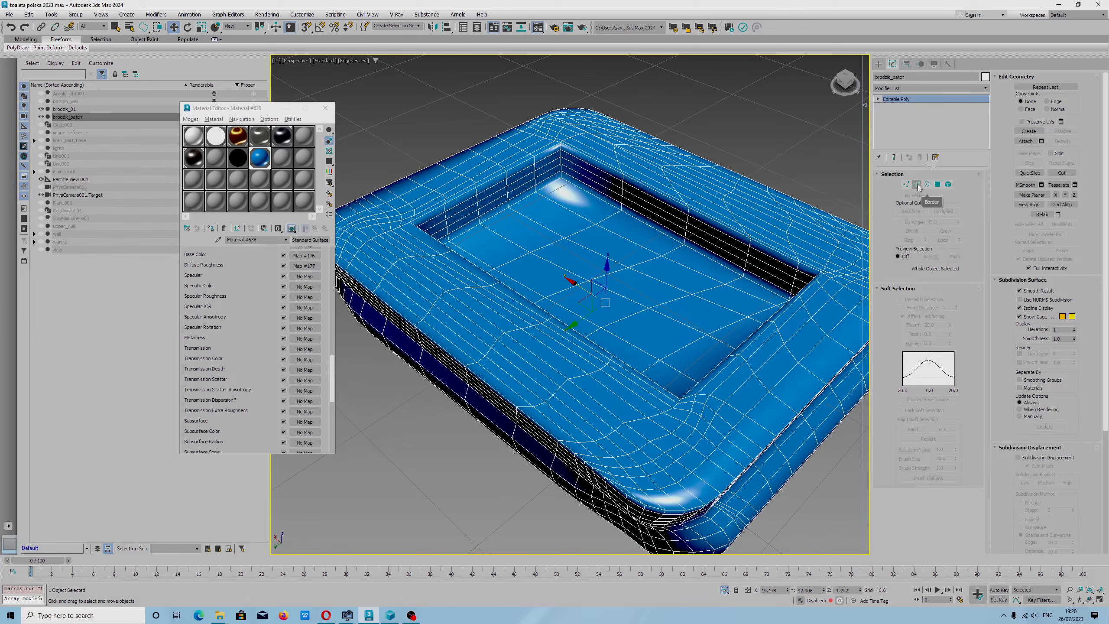
pyautogui.click(916, 184)
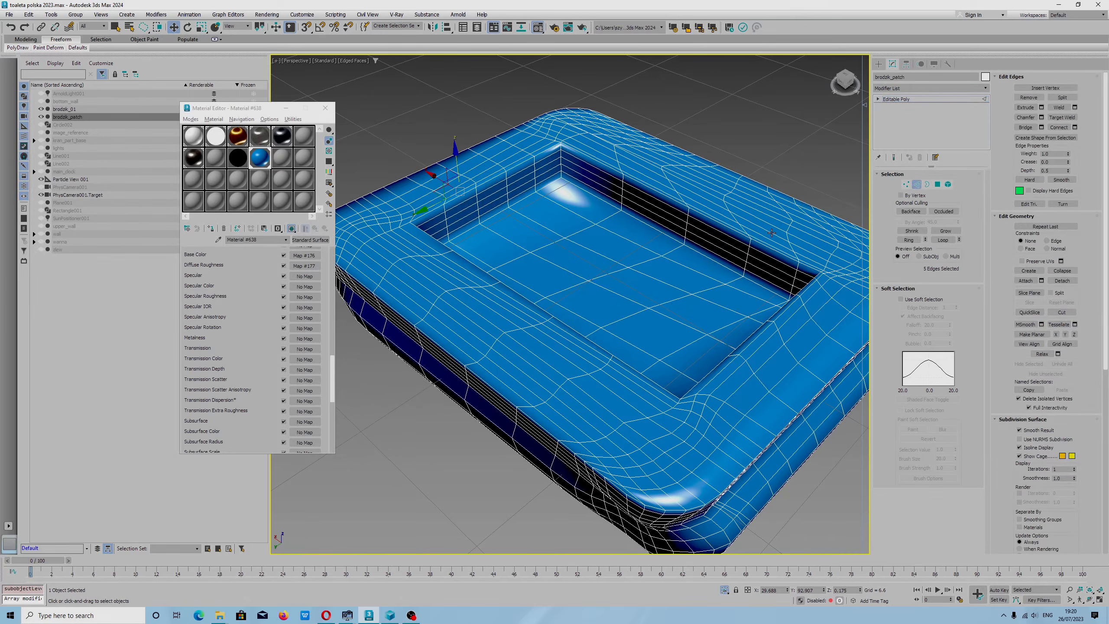
# Try selecting edge loops along one long side of the rim without and with Backface culling, clearing each selection.
pyautogui.keyDown('alt'); pyautogui.moveTo(790, 270); pyautogui.dragTo(762, 349, button='middle'); pyautogui.keyUp('alt')
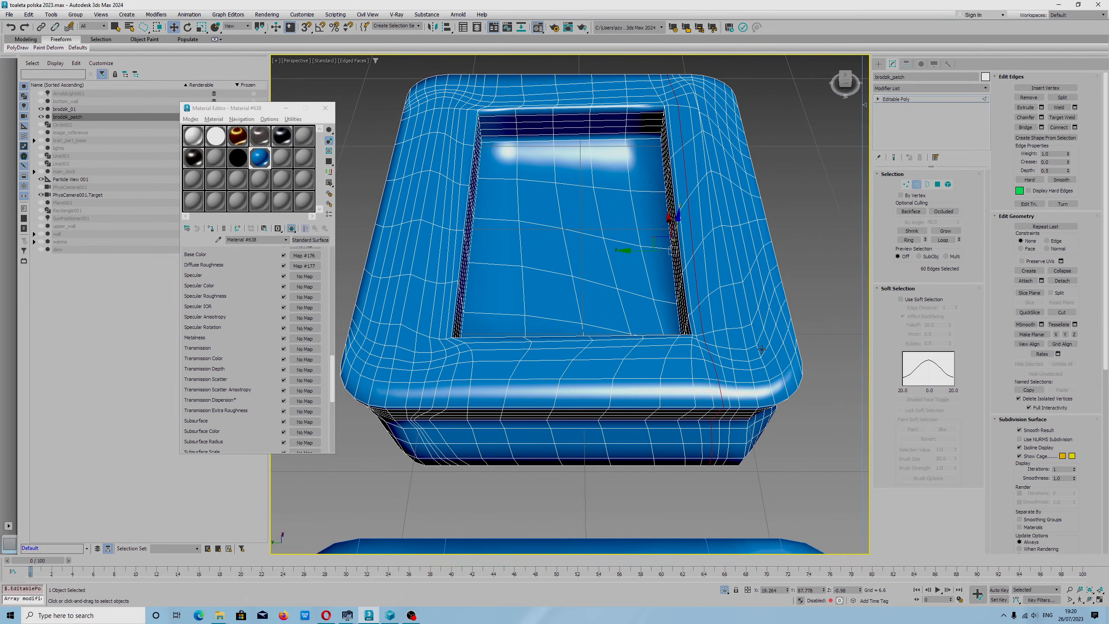
pyautogui.doubleClick(727, 343)
pyautogui.click(792, 276)
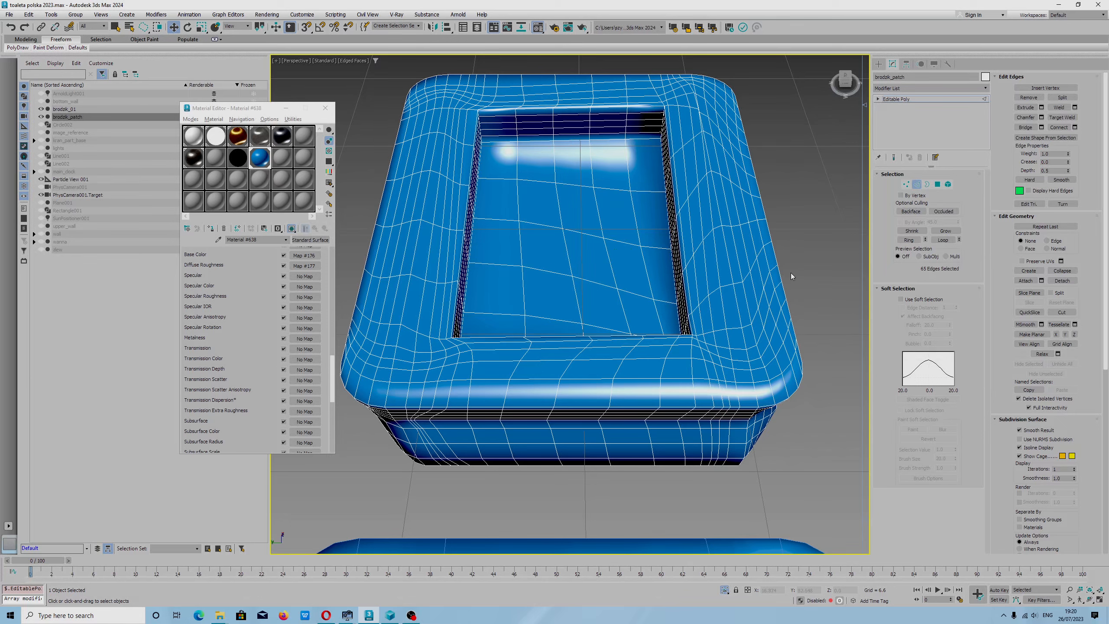
pyautogui.click(917, 212)
pyautogui.doubleClick(703, 332)
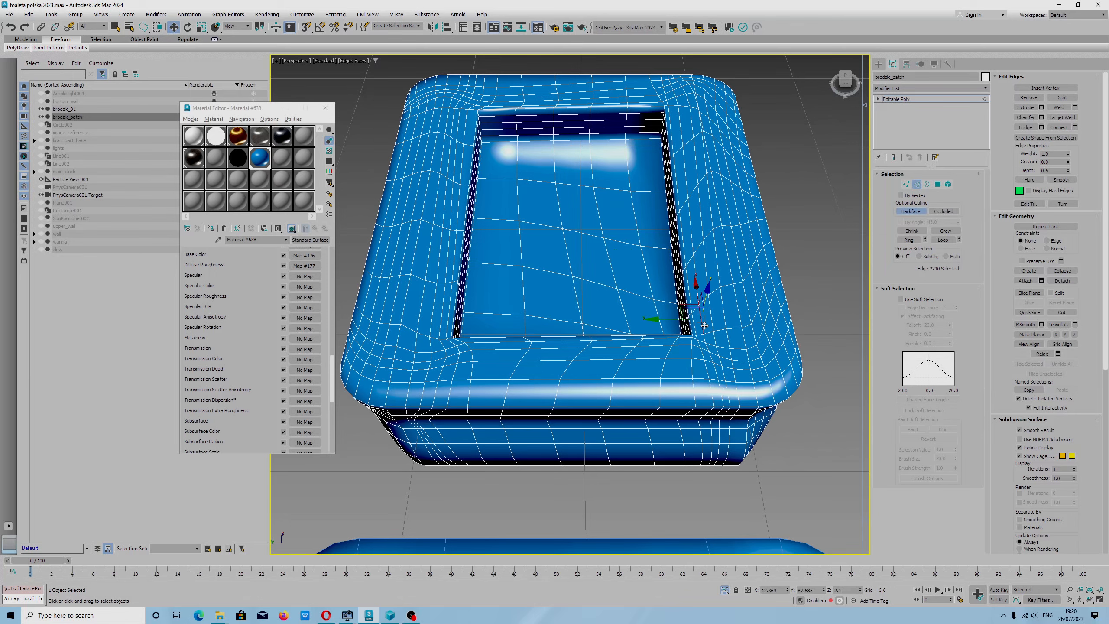
pyautogui.click(804, 280)
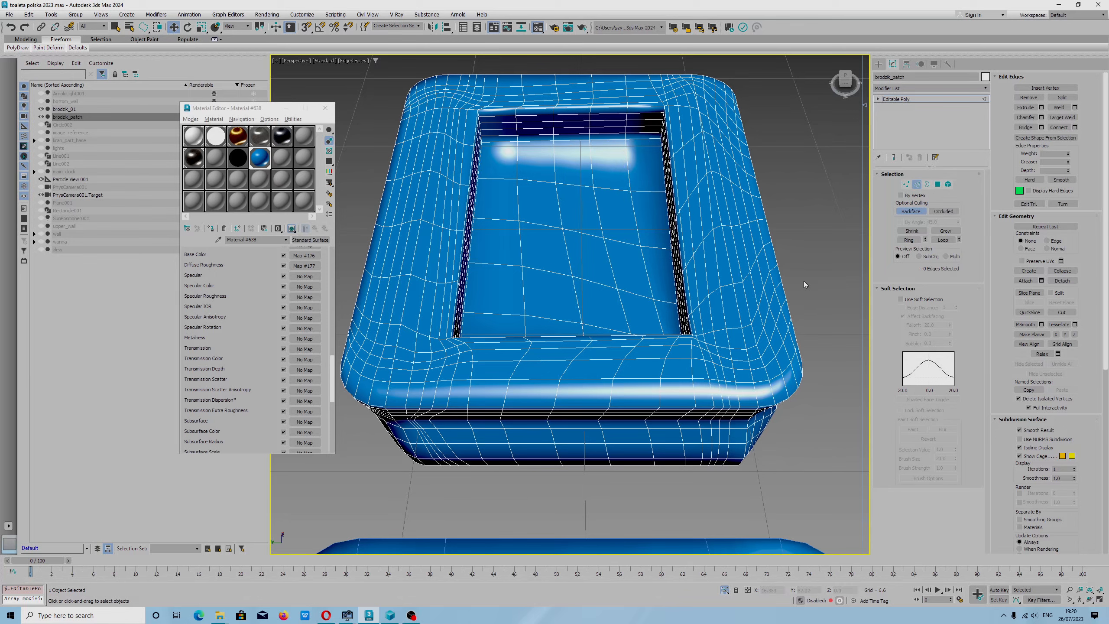
pyautogui.doubleClick(722, 304)
pyautogui.click(806, 282)
# Switch edge culling to Occluded, select four edge loops along one long side of the rim and remove them.
pyautogui.click(944, 211)
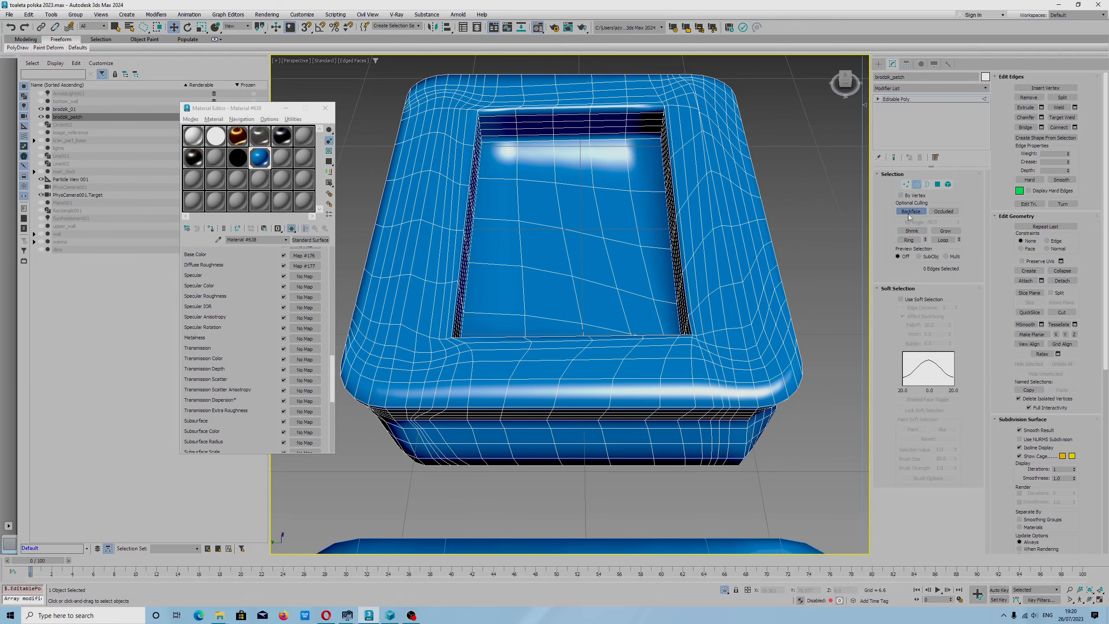
pyautogui.doubleClick(736, 301)
pyautogui.keyDown('ctrl'); pyautogui.doubleClick(711, 310); pyautogui.keyUp('ctrl')
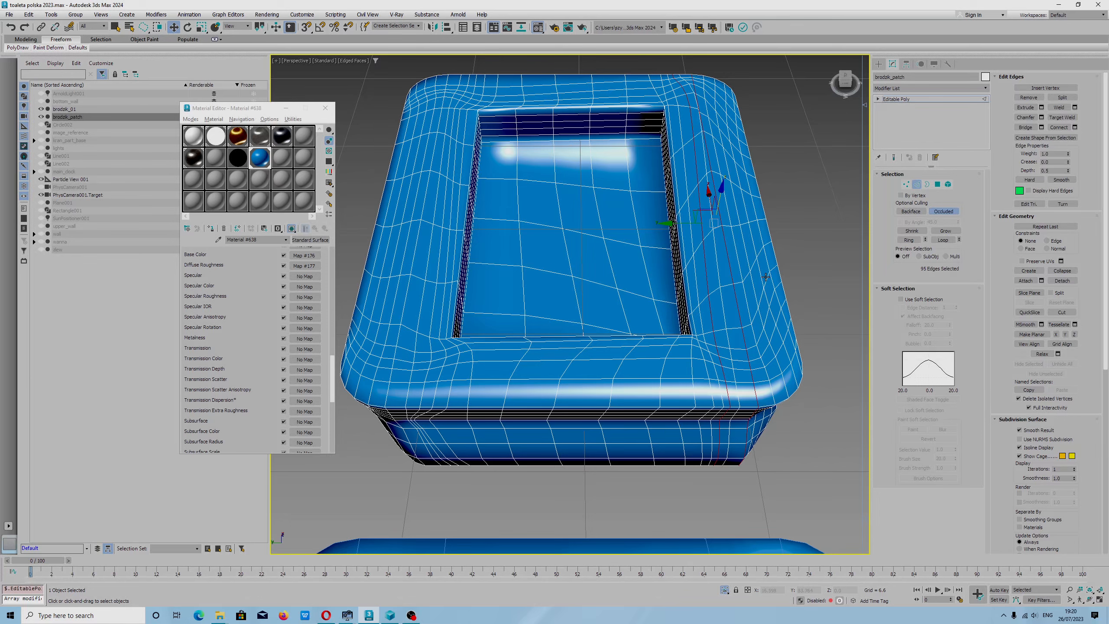
pyautogui.keyDown('ctrl'); pyautogui.doubleClick(753, 284); pyautogui.keyUp('ctrl')
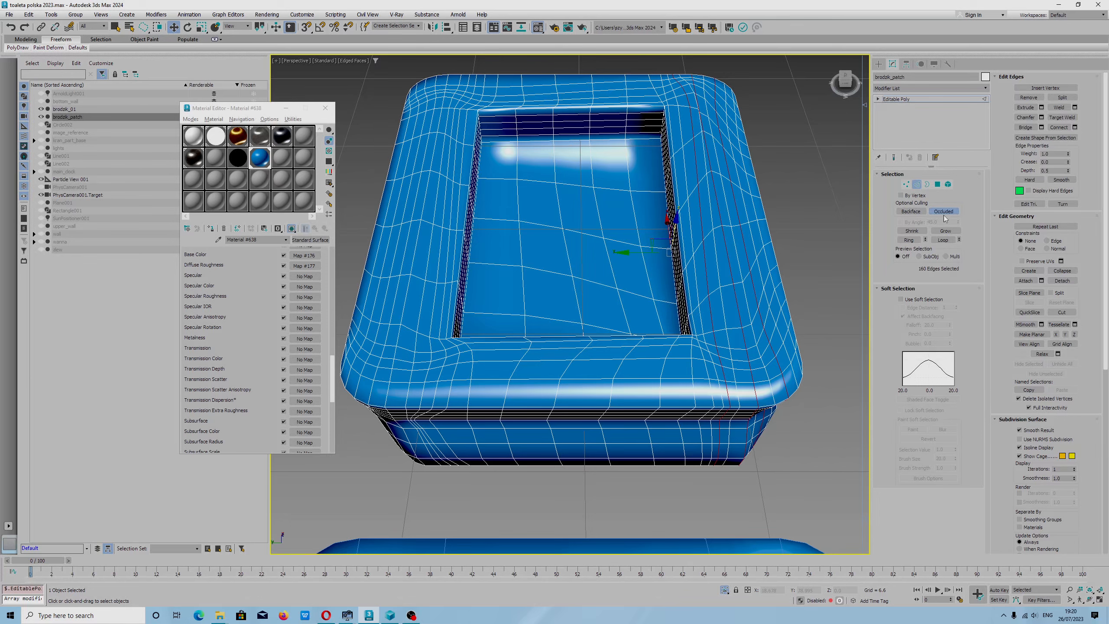
pyautogui.keyDown('ctrl'); pyautogui.doubleClick(768, 256); pyautogui.keyUp('ctrl')
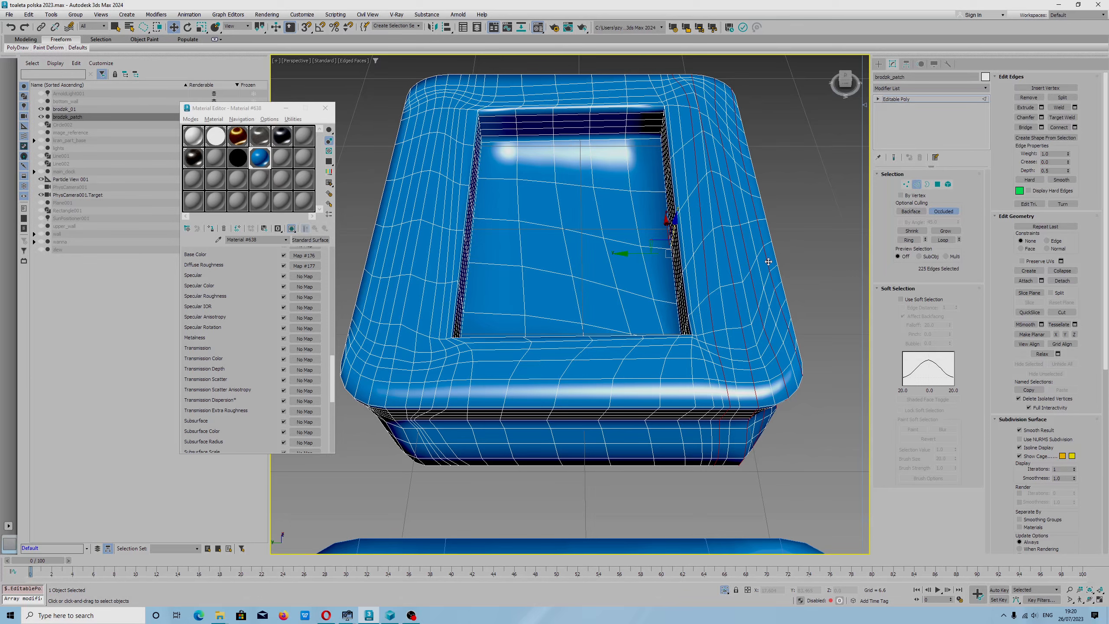
pyautogui.click(1029, 97)
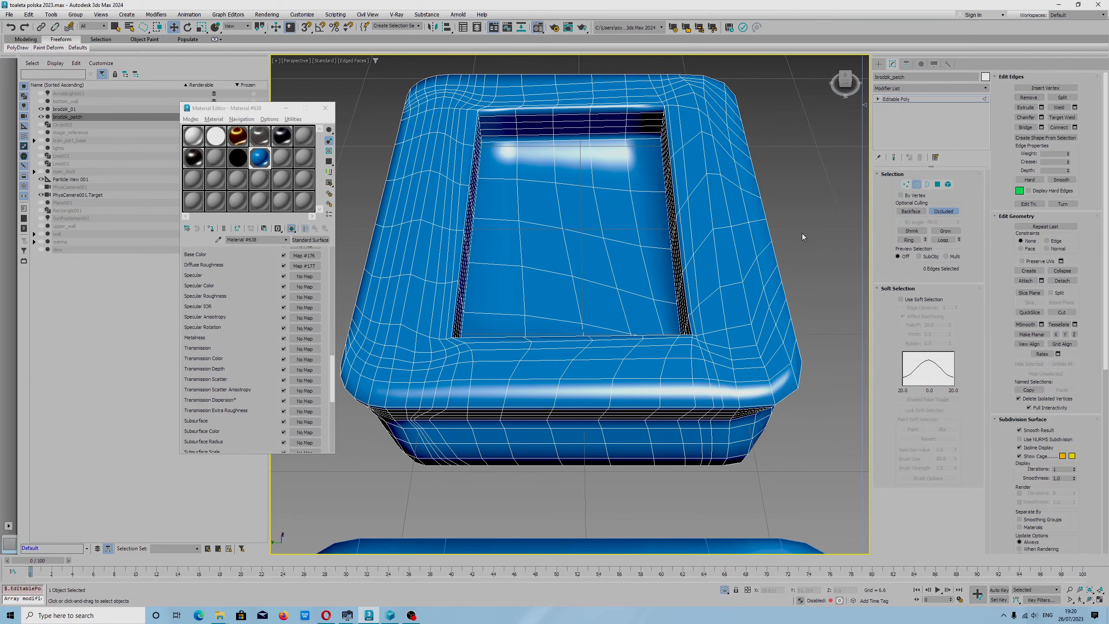
# Select two horizontal edge loops around the upper part of the tray's outer wall and remove them.
pyautogui.keyDown('alt'); pyautogui.moveTo(754, 279); pyautogui.dragTo(646, 236, button='middle'); pyautogui.keyUp('alt')
pyautogui.scroll(2, 612, 237)
pyautogui.doubleClick(529, 213)
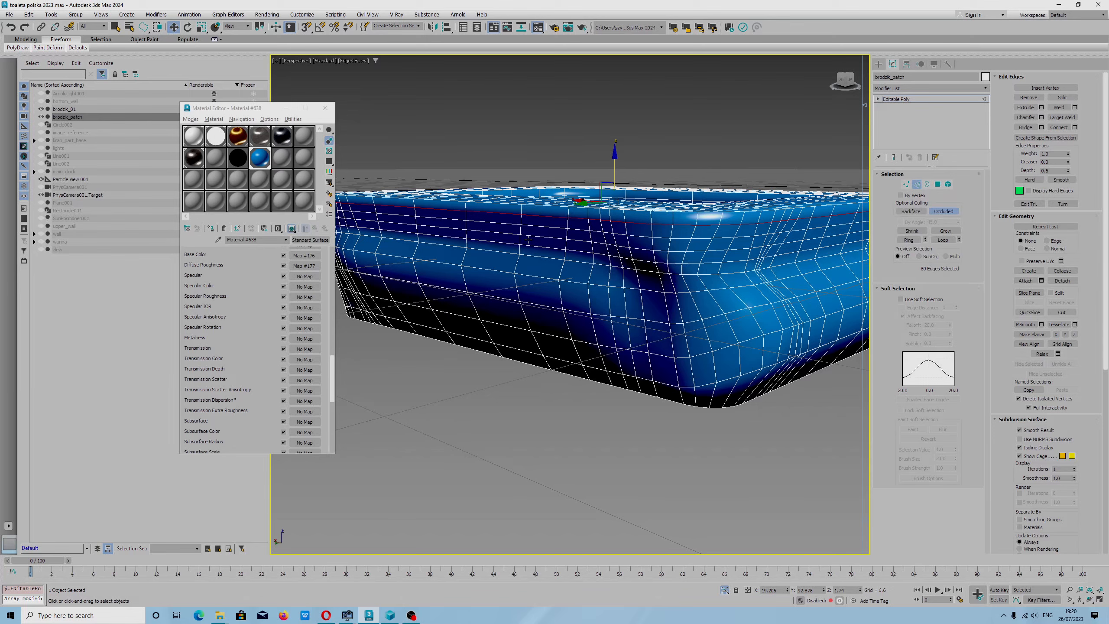
pyautogui.keyDown('ctrl'); pyautogui.doubleClick(478, 232); pyautogui.keyUp('ctrl')
pyautogui.click(1029, 97)
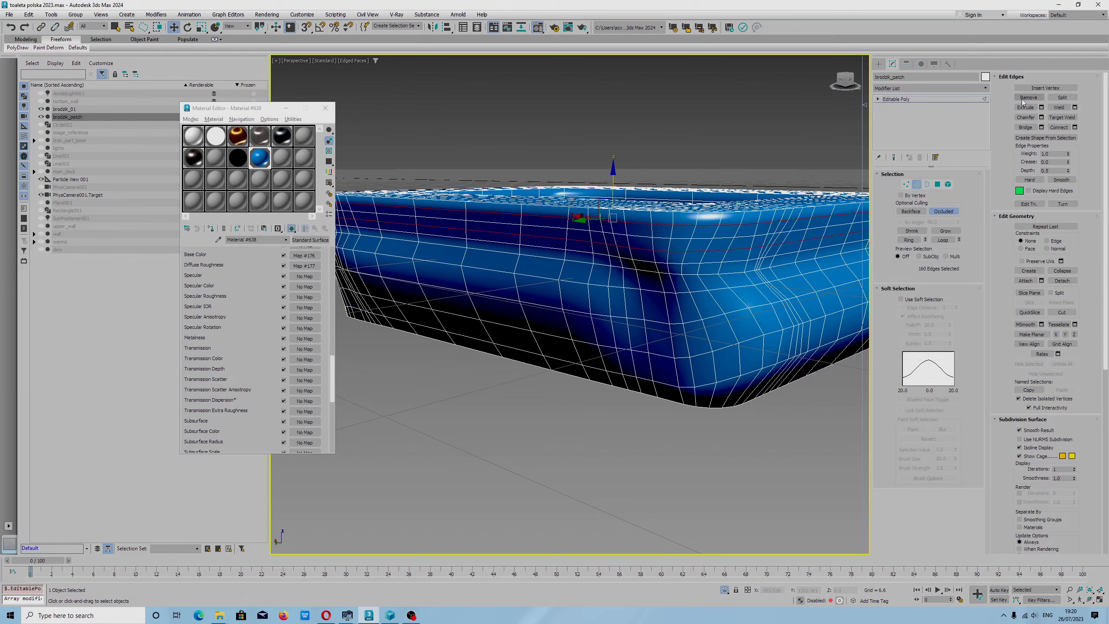
# Leave edge editing, select the neighbouring tray brodzik_01 and delete it.
pyautogui.scroll(-5, 672, 305)
pyautogui.keyDown('alt'); pyautogui.moveTo(672, 305); pyautogui.dragTo(699, 350, button='middle'); pyautogui.keyUp('alt')
pyautogui.press('2')
pyautogui.click(830, 393)
pyautogui.click(620, 291)
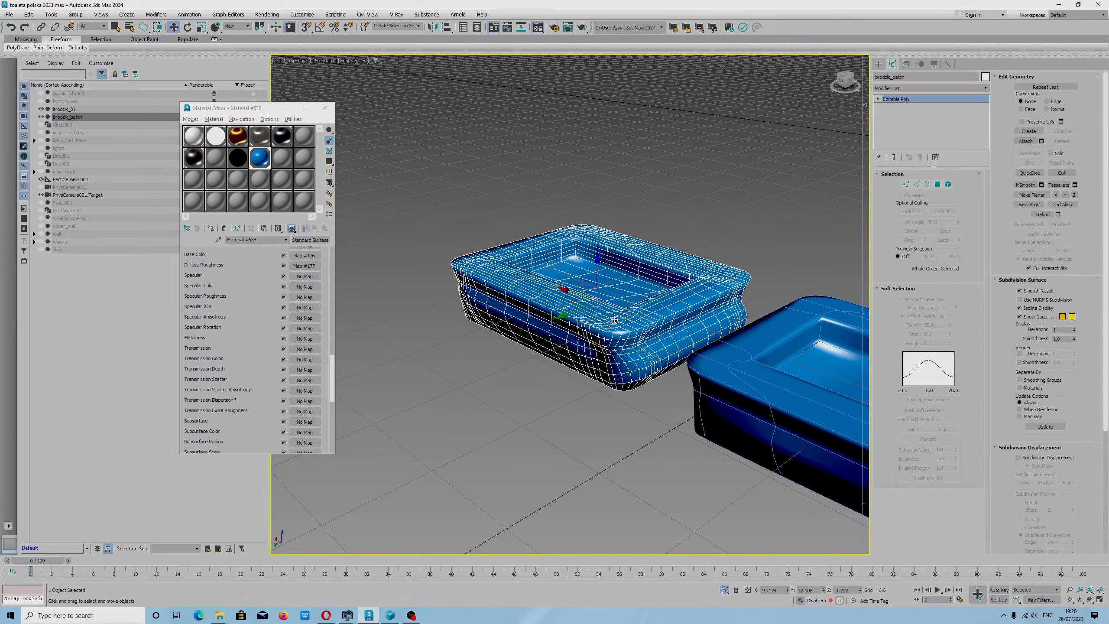
pyautogui.moveTo(632, 303)
pyautogui.keyDown('alt'); pyautogui.mouseDown(button='middle')
pyautogui.moveTo(616, 334)
pyautogui.moveTo(624, 319)
pyautogui.mouseUp(button='middle'); pyautogui.keyUp('alt')
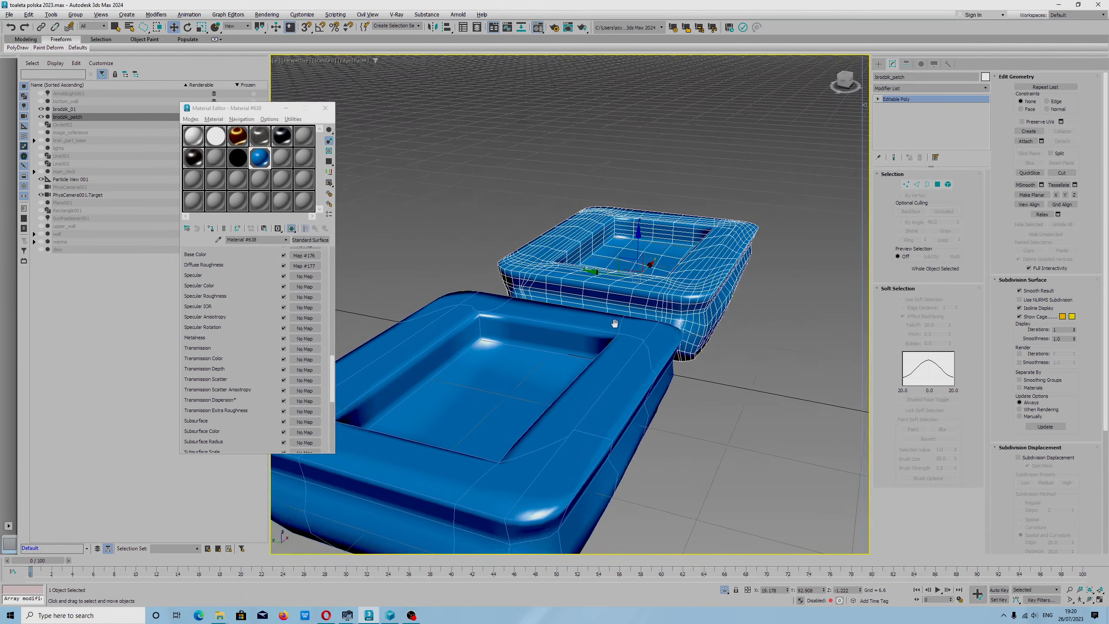
pyautogui.click(544, 359)
pyautogui.press('Delete')
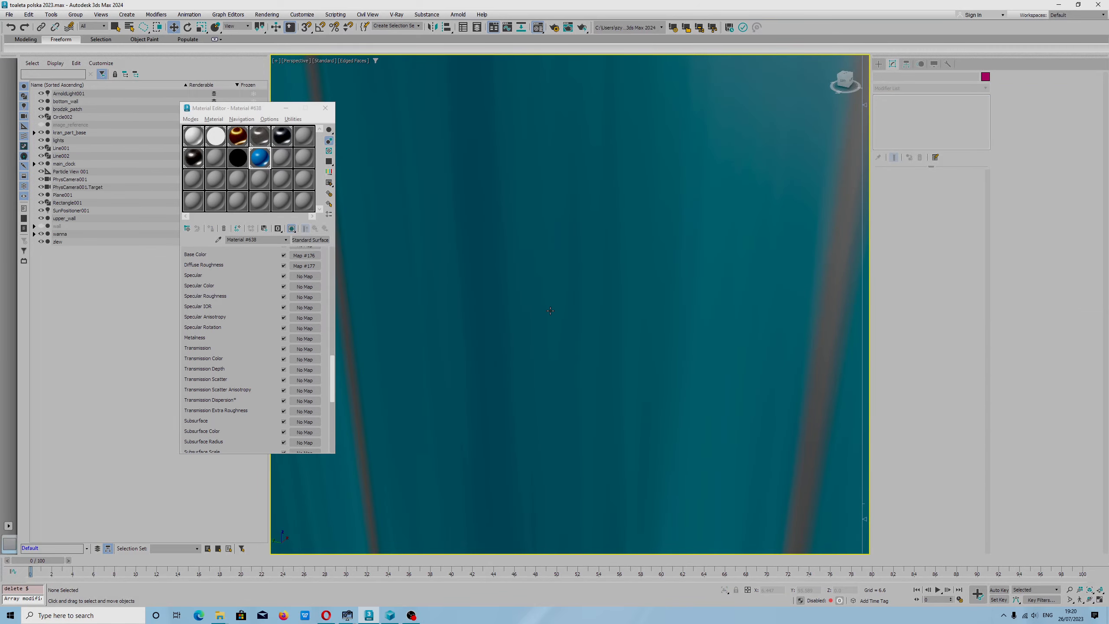
# Select brodzik_patch in the scene object list, isolate it and frame it in the view.
pyautogui.press('z')
pyautogui.click(67, 110)
pyautogui.hotkey('alt', 'q')
pyautogui.press('z')
pyautogui.keyDown('alt'); pyautogui.moveTo(568, 321); pyautogui.dragTo(699, 306, button='middle'); pyautogui.keyUp('alt')
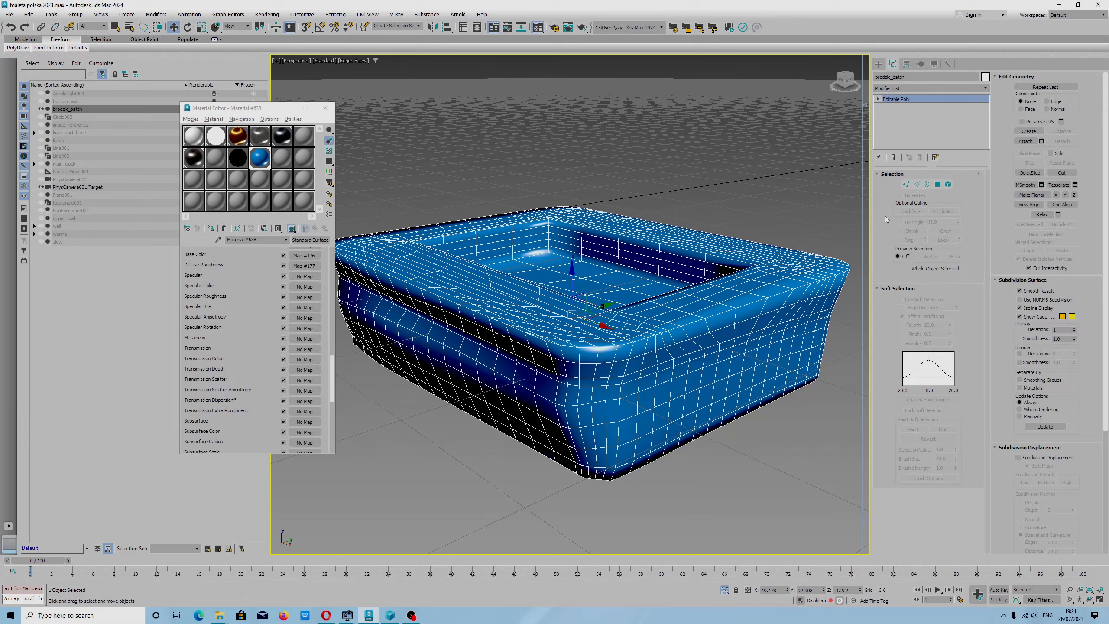
pyautogui.click(948, 185)
pyautogui.click(719, 330)
pyautogui.press('4')
pyautogui.click(698, 336)
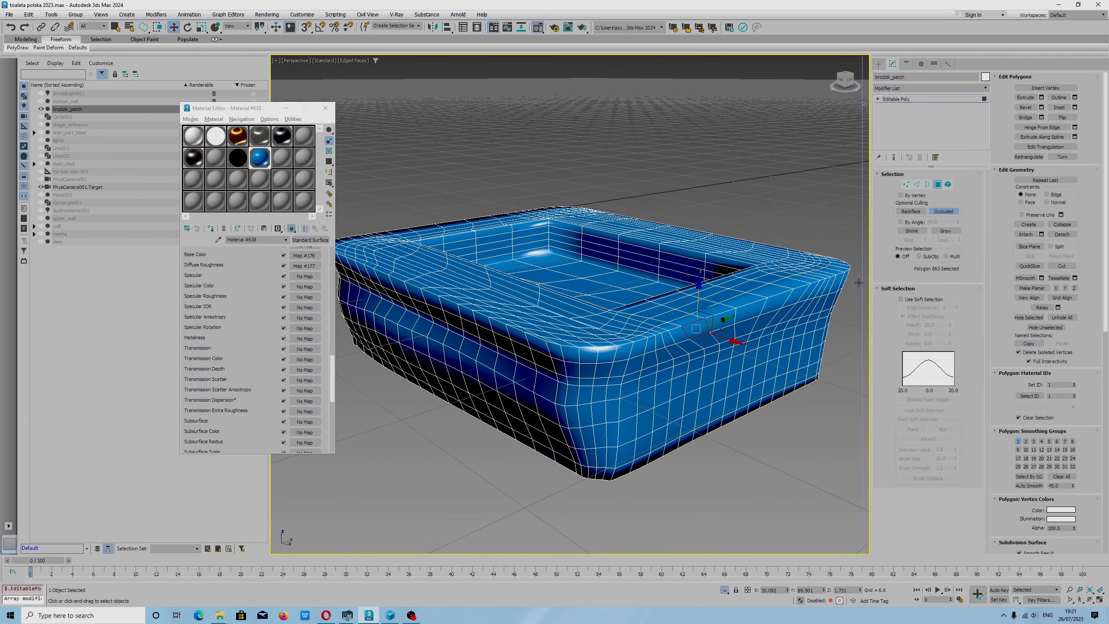
pyautogui.click(948, 185)
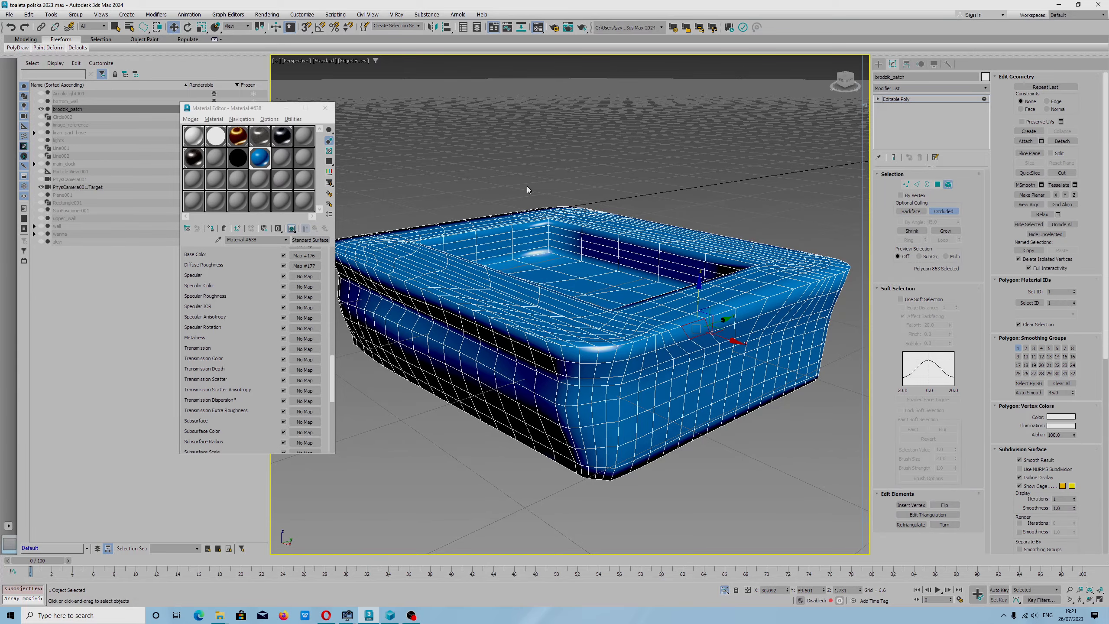
# Switch to edge editing, select surplus edge loops along one long side of the tray's rim and remove them.
pyautogui.keyDown('alt'); pyautogui.moveTo(689, 181); pyautogui.dragTo(607, 232, button='middle'); pyautogui.keyUp('alt')
pyautogui.moveTo(742, 144); pyautogui.dragTo(513, 303, button='middle')
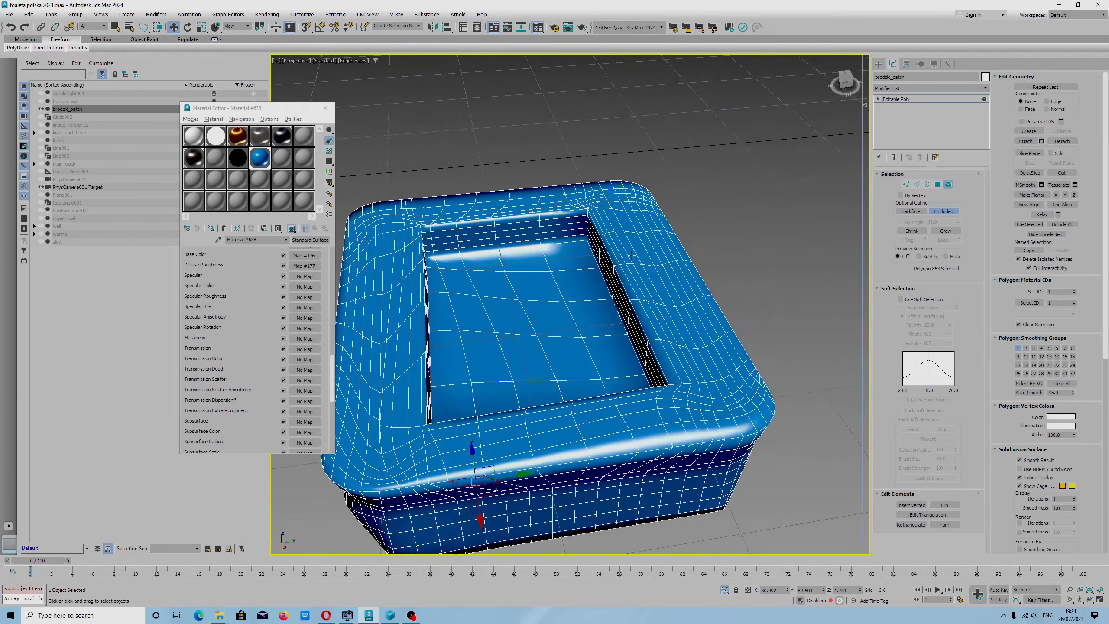
pyautogui.keyDown('alt'); pyautogui.moveTo(655, 197); pyautogui.dragTo(613, 276, button='middle'); pyautogui.keyUp('alt')
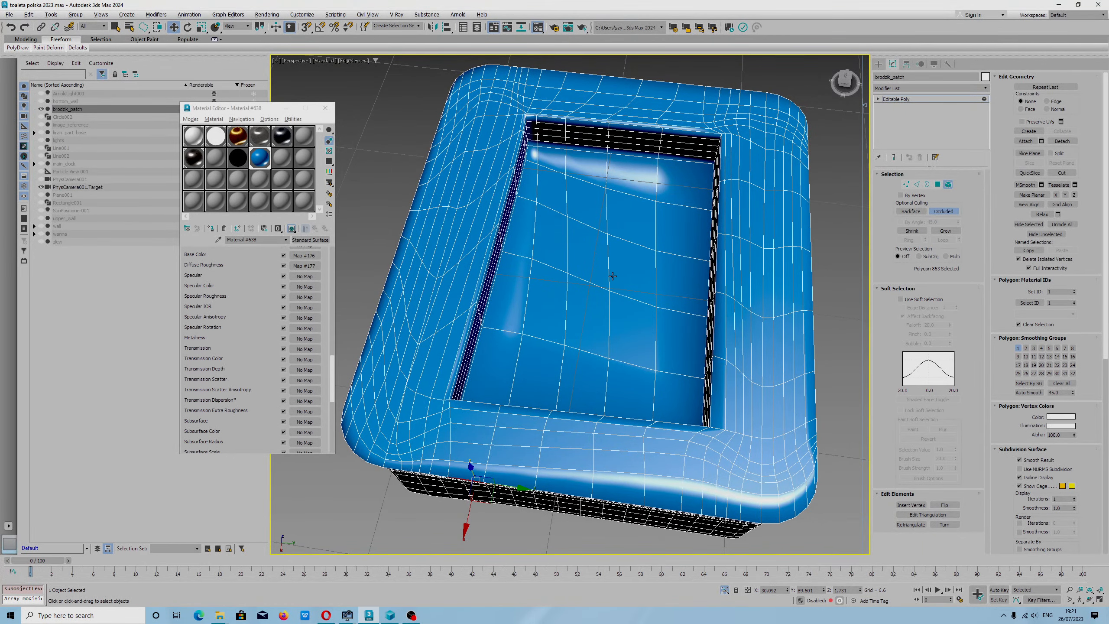
pyautogui.click(917, 184)
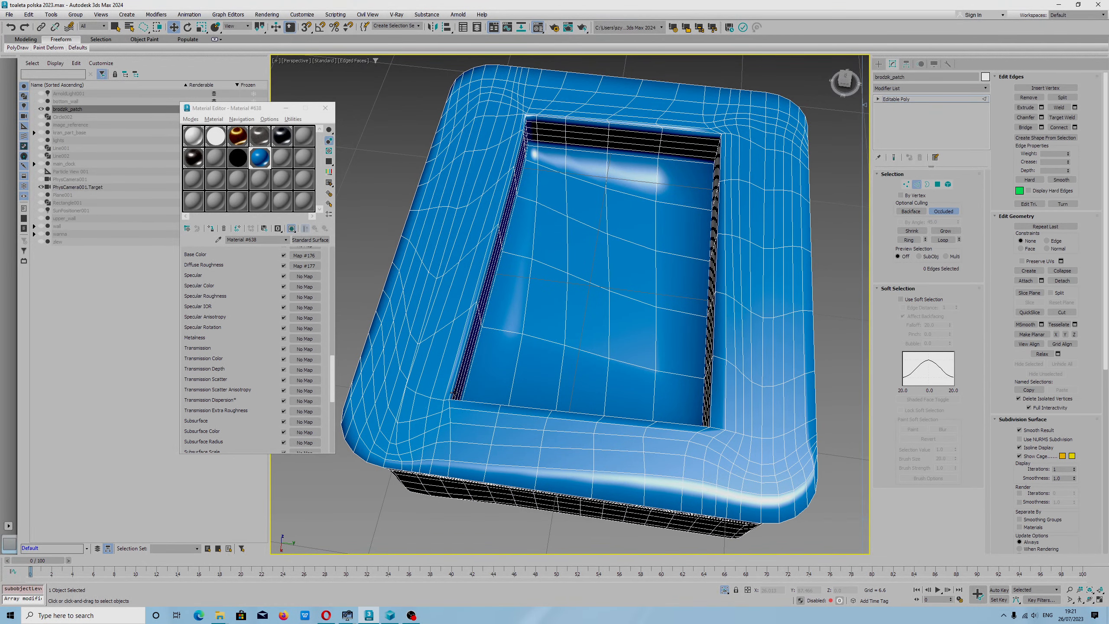
pyautogui.doubleClick(417, 353)
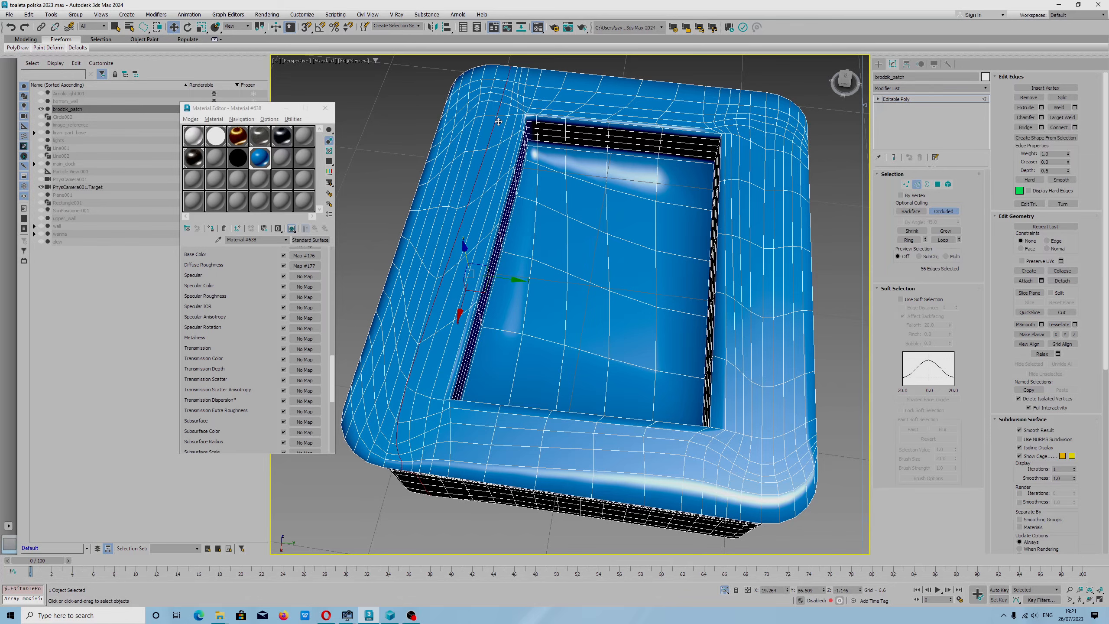
pyautogui.click(1036, 101)
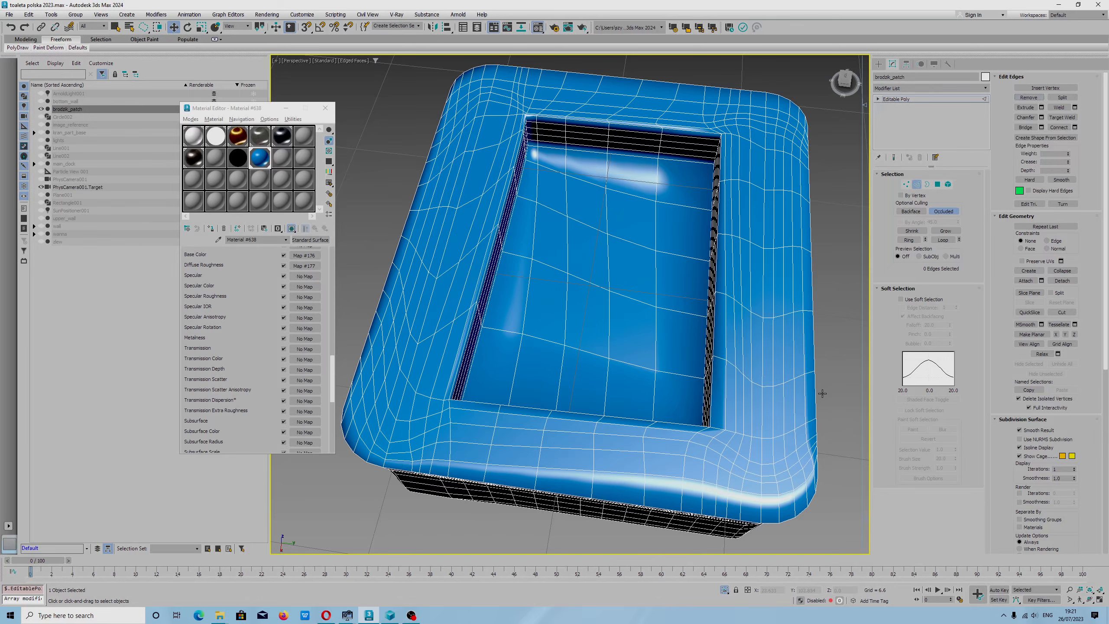
# Select three edge loops along the opposite long side of the rim and remove them together.
pyautogui.doubleClick(734, 214)
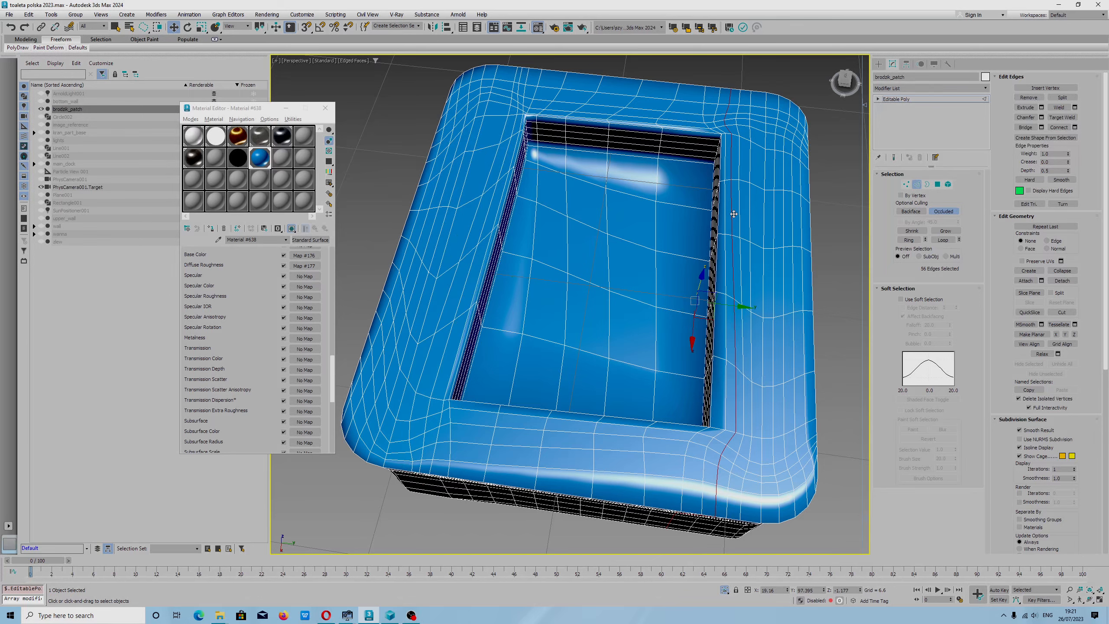
pyautogui.keyDown('ctrl'); pyautogui.doubleClick(777, 212); pyautogui.keyUp('ctrl')
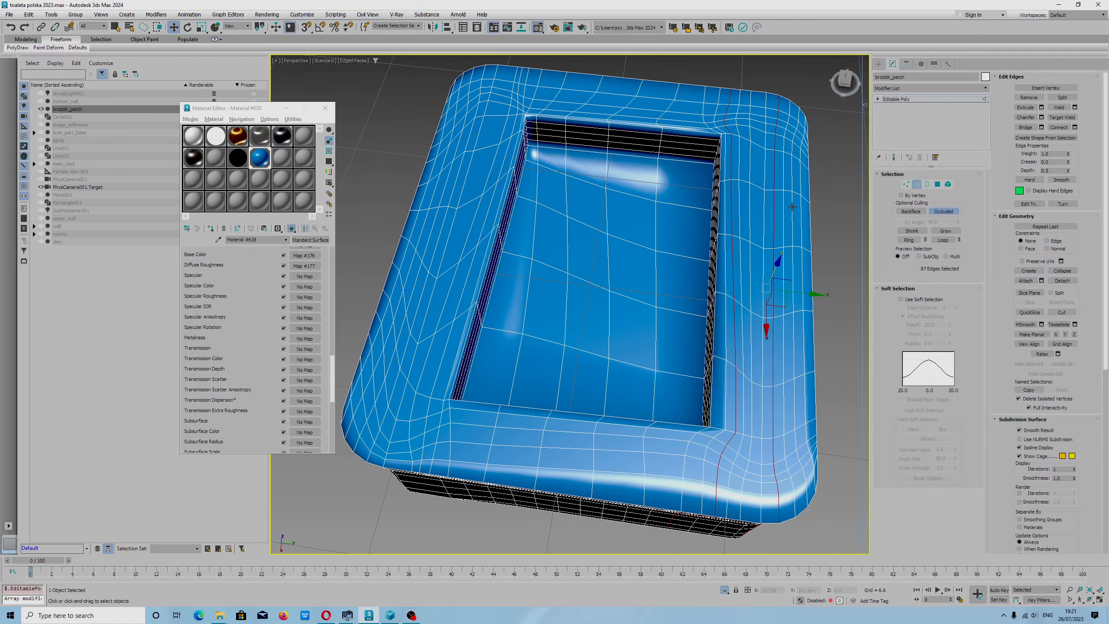
pyautogui.click(1023, 97)
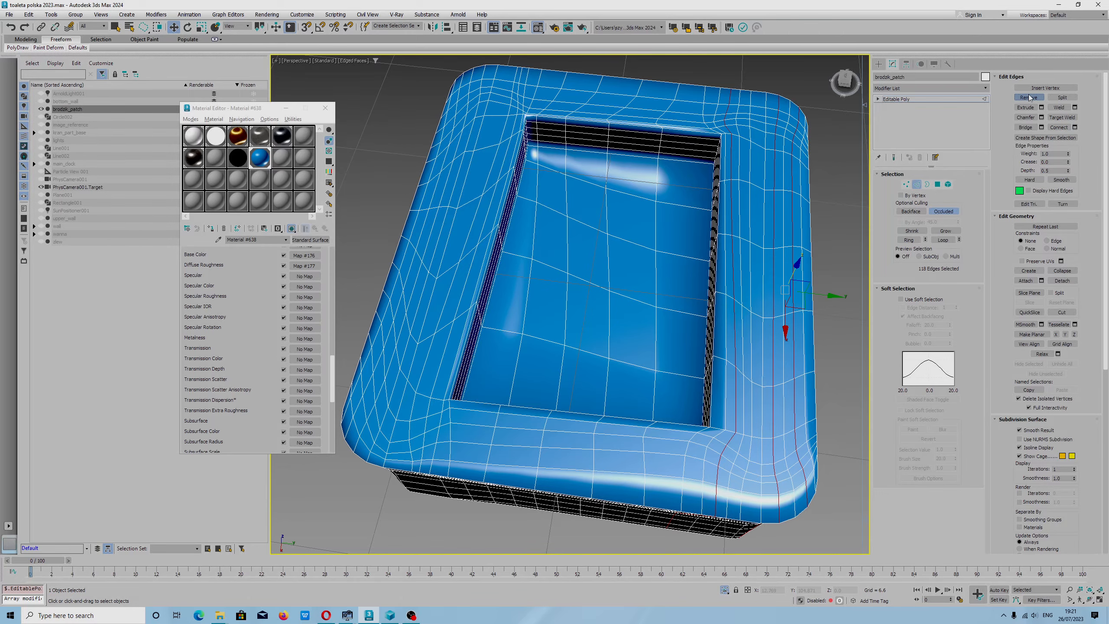
# On the first long side of the rim, select one edge loop beside the basin and one near the outer edge, and remove both.
pyautogui.moveTo(770, 232)
pyautogui.keyDown('alt'); pyautogui.mouseDown(button='middle')
pyautogui.moveTo(768, 199)
pyautogui.moveTo(787, 232)
pyautogui.mouseUp(button='middle'); pyautogui.keyUp('alt')
pyautogui.doubleClick(508, 275)
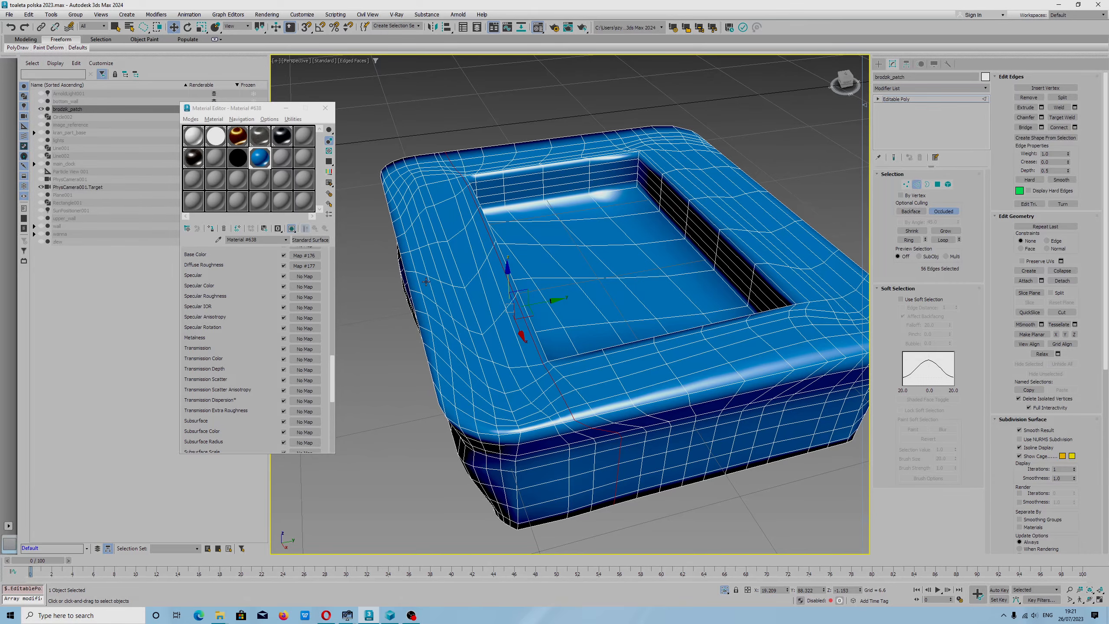
pyautogui.keyDown('ctrl'); pyautogui.doubleClick(424, 264); pyautogui.keyUp('ctrl')
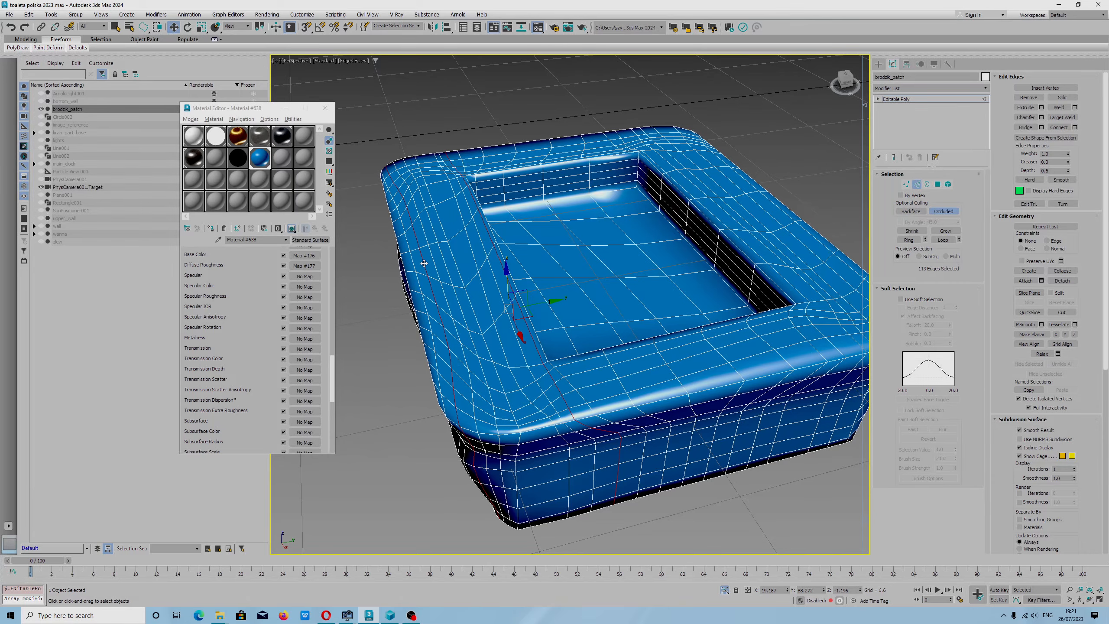
pyautogui.click(1029, 99)
# Select two edge loops running across one short side of the rim and remove them.
pyautogui.keyDown('alt'); pyautogui.moveTo(546, 283); pyautogui.dragTo(591, 294, button='middle'); pyautogui.keyUp('alt')
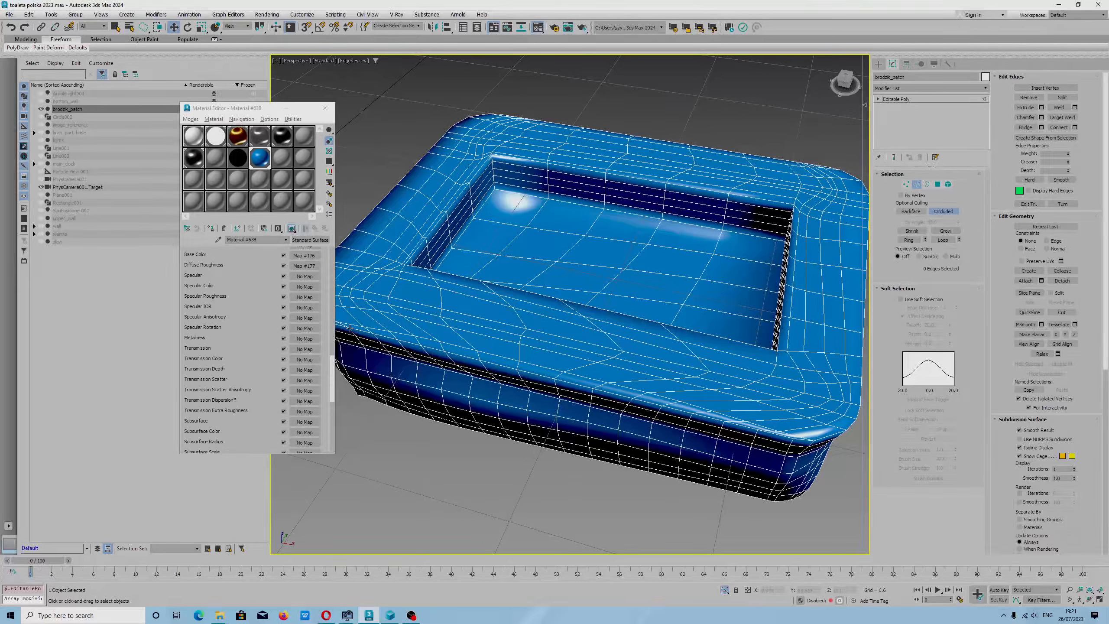
pyautogui.doubleClick(359, 282)
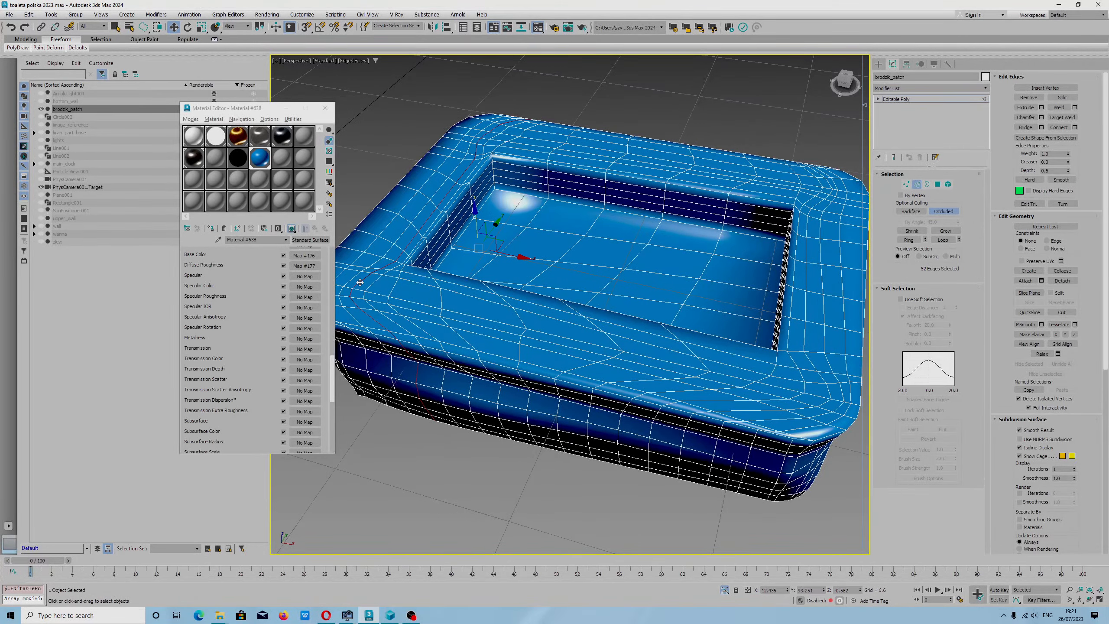
pyautogui.keyDown('ctrl'); pyautogui.doubleClick(431, 226); pyautogui.keyUp('ctrl')
pyautogui.click(1029, 98)
# Select two remaining lengthwise edge loops between the basin and the outer edge of the first long side and remove them.
pyautogui.keyDown('alt'); pyautogui.moveTo(818, 260); pyautogui.dragTo(634, 349, button='middle'); pyautogui.keyUp('alt')
pyautogui.doubleClick(433, 366)
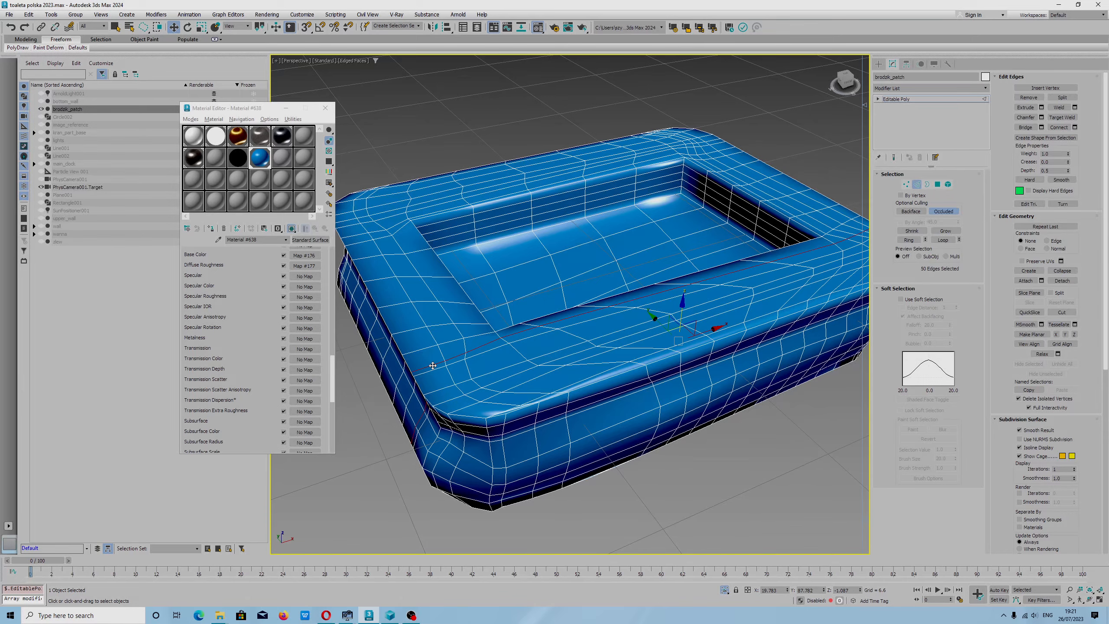
pyautogui.keyDown('alt'); pyautogui.moveTo(558, 395); pyautogui.dragTo(601, 448, button='middle'); pyautogui.keyUp('alt')
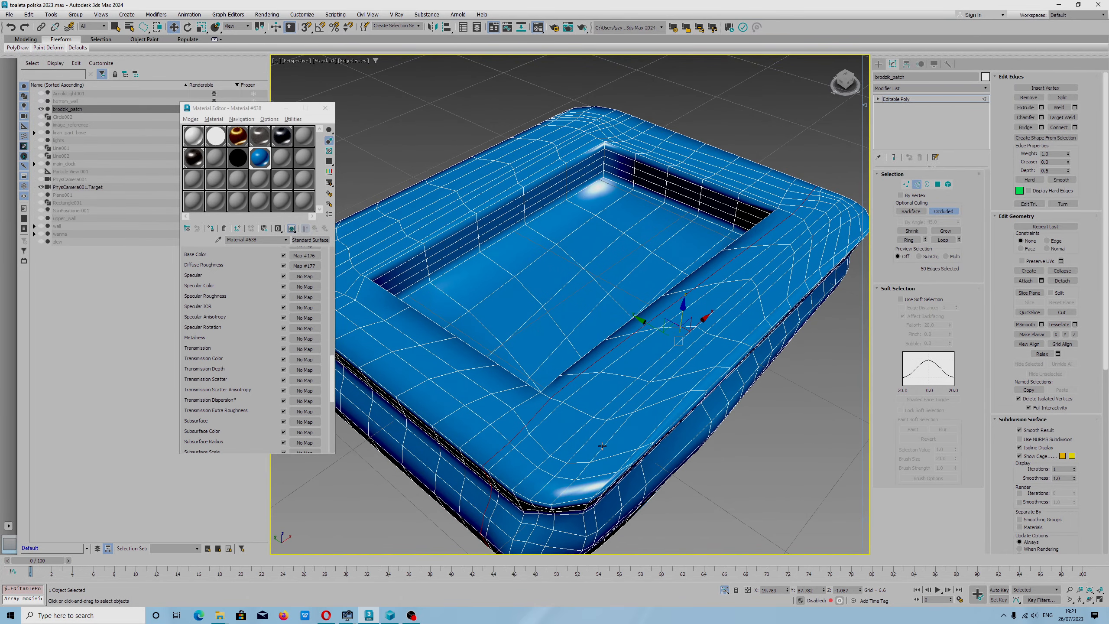
pyautogui.click(1029, 97)
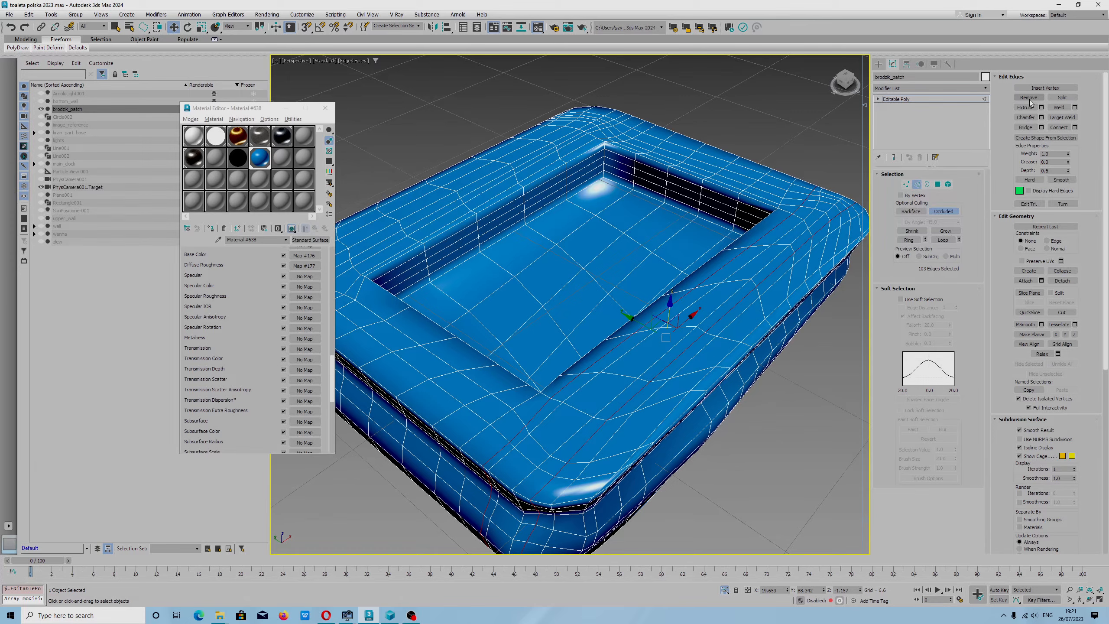
# Select the whole tray as an element and apply MSmooth to its mesh.
pyautogui.keyDown('alt'); pyautogui.moveTo(742, 316); pyautogui.dragTo(926, 223, button='middle'); pyautogui.keyUp('alt')
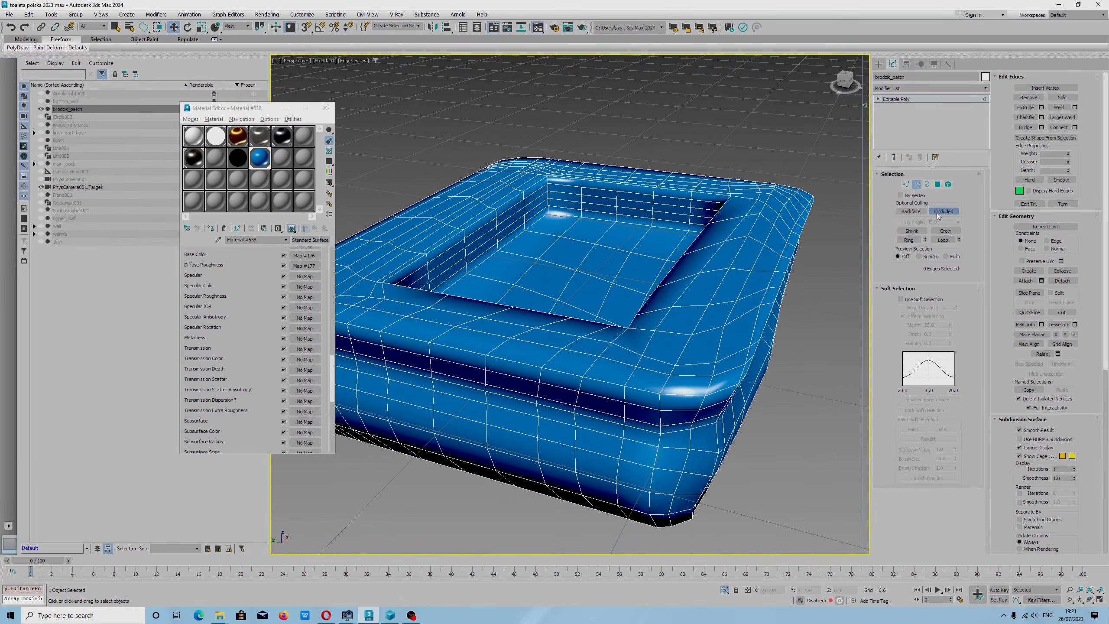
pyautogui.click(948, 184)
pyautogui.click(782, 271)
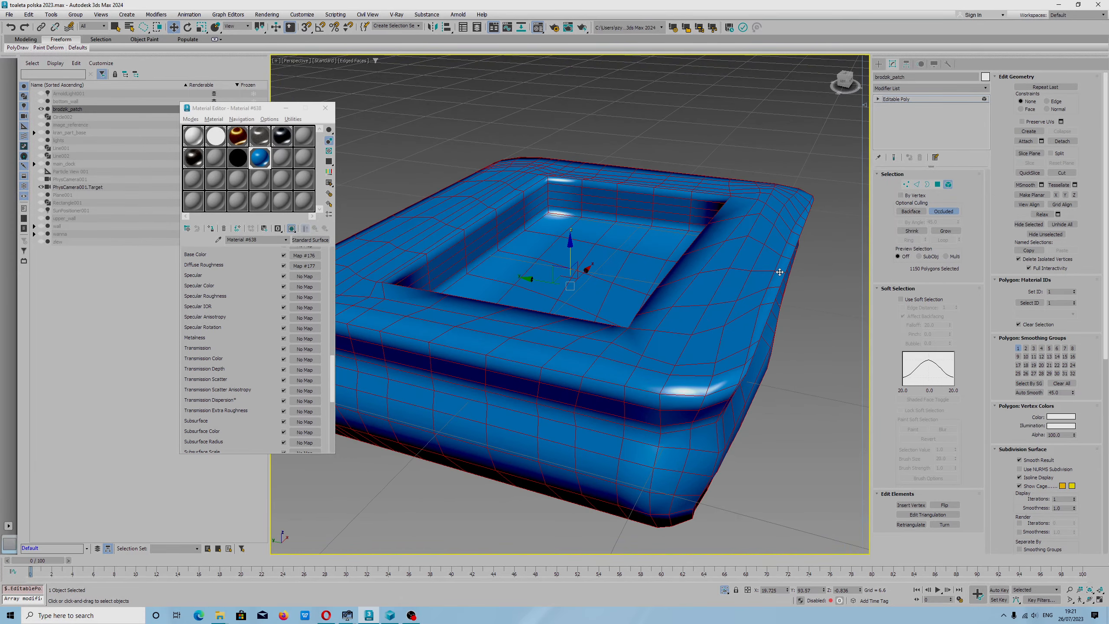
pyautogui.click(1025, 185)
# Turn off Occluded culling in edge editing and return to the object level of the tray.
pyautogui.keyDown('alt'); pyautogui.moveTo(567, 245); pyautogui.dragTo(717, 299, button='middle'); pyautogui.keyUp('alt')
pyautogui.click(917, 185)
pyautogui.click(943, 211)
pyautogui.click(917, 185)
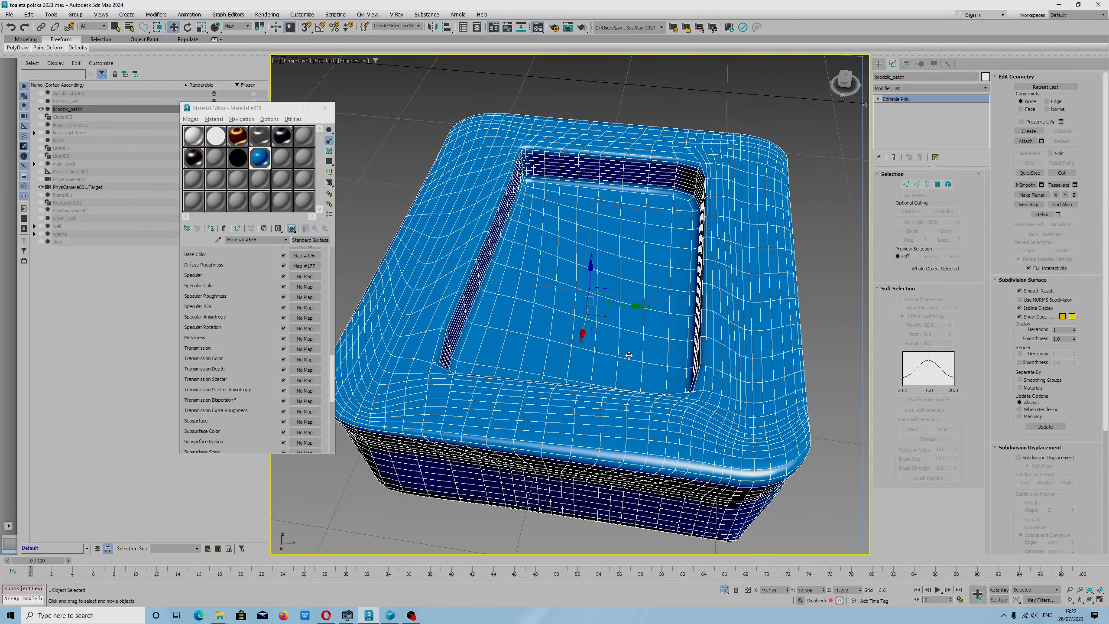